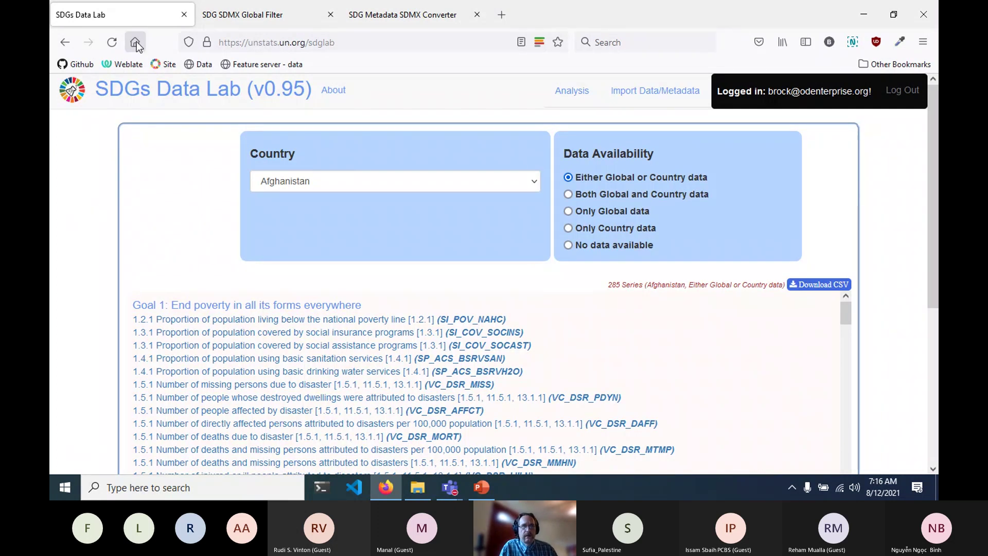
Step: Reload the page and restrict the series list to those with both global and country data
{"action": "left_click", "coordinate": [113, 43]}
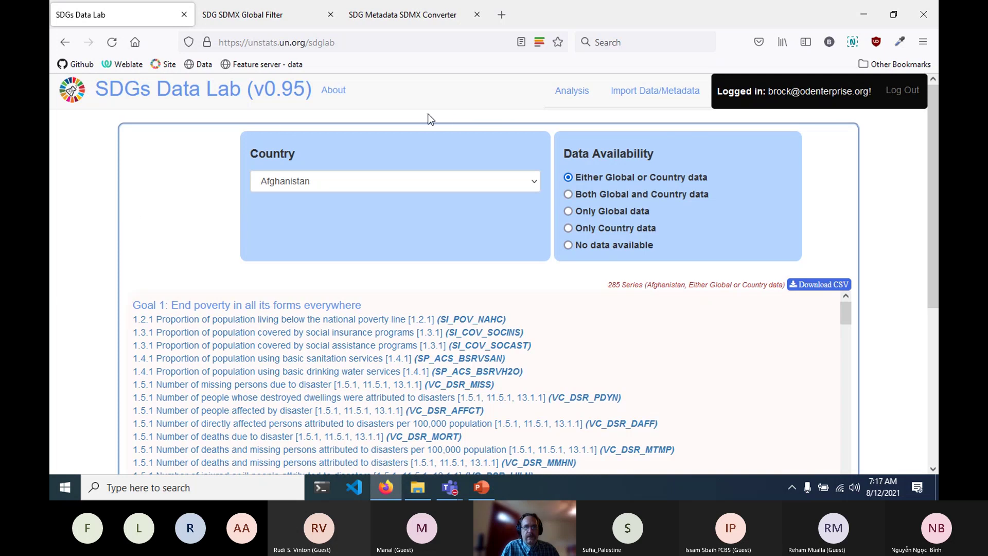
{"action": "left_click", "coordinate": [535, 184]}
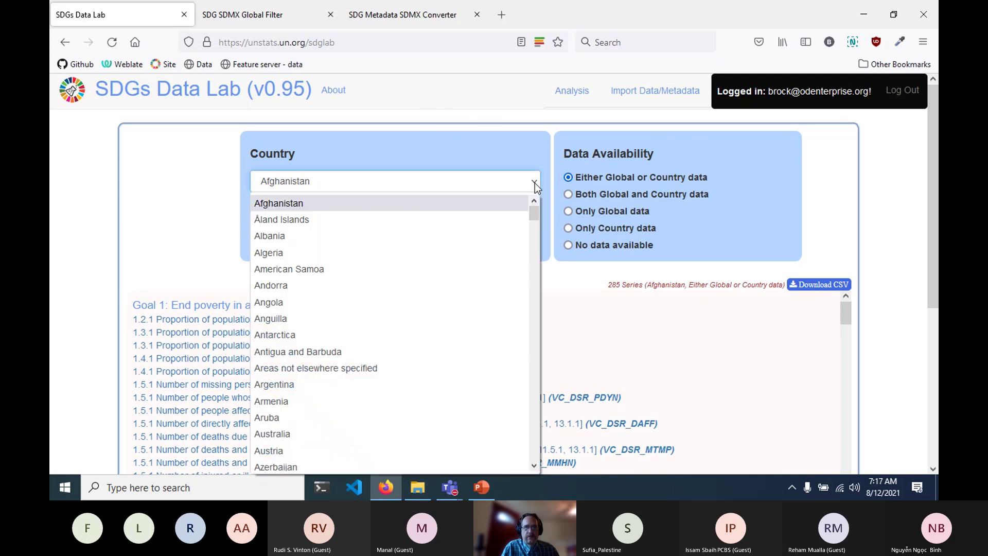
{"action": "left_click", "coordinate": [534, 187]}
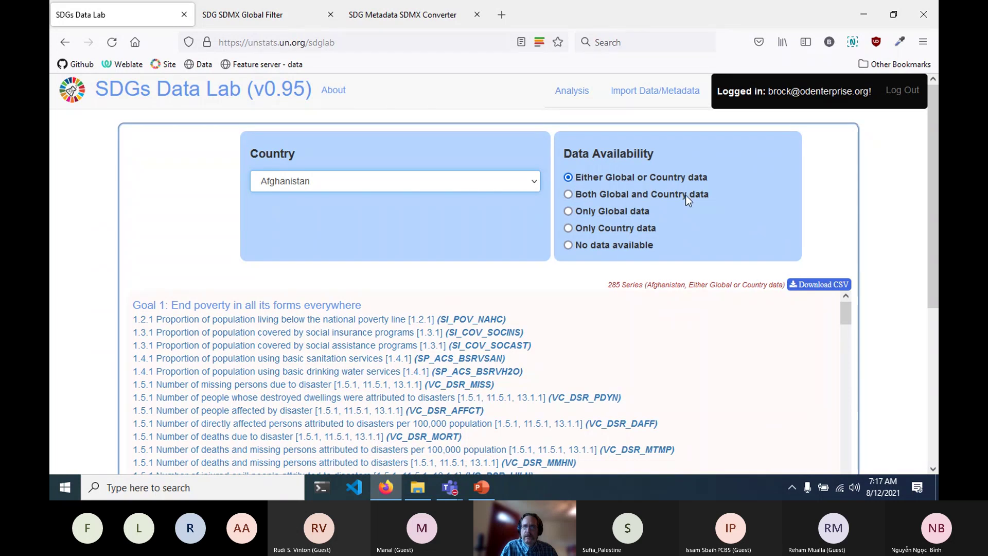
{"action": "left_click", "coordinate": [568, 195]}
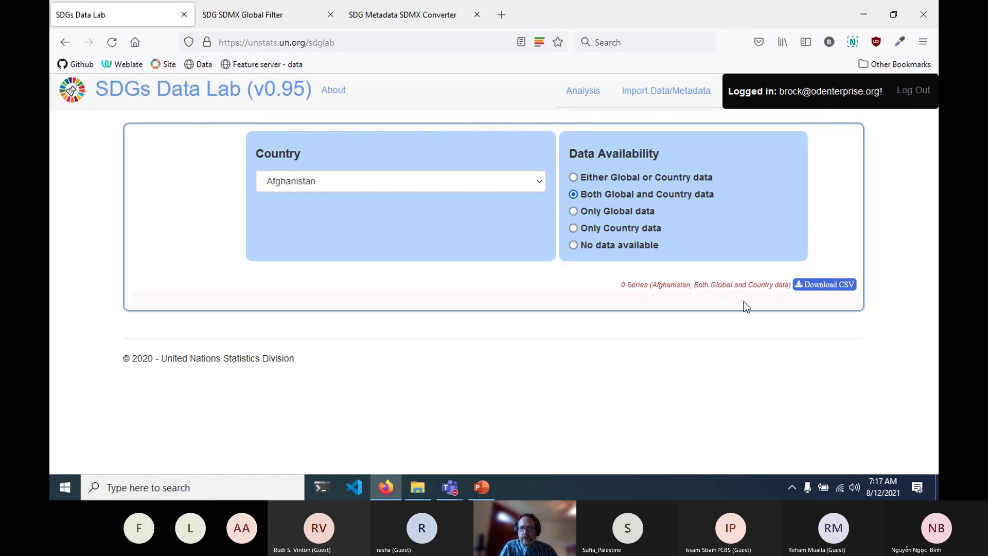
Step: Choose Burundi as the country for the series list
{"action": "left_click", "coordinate": [541, 183]}
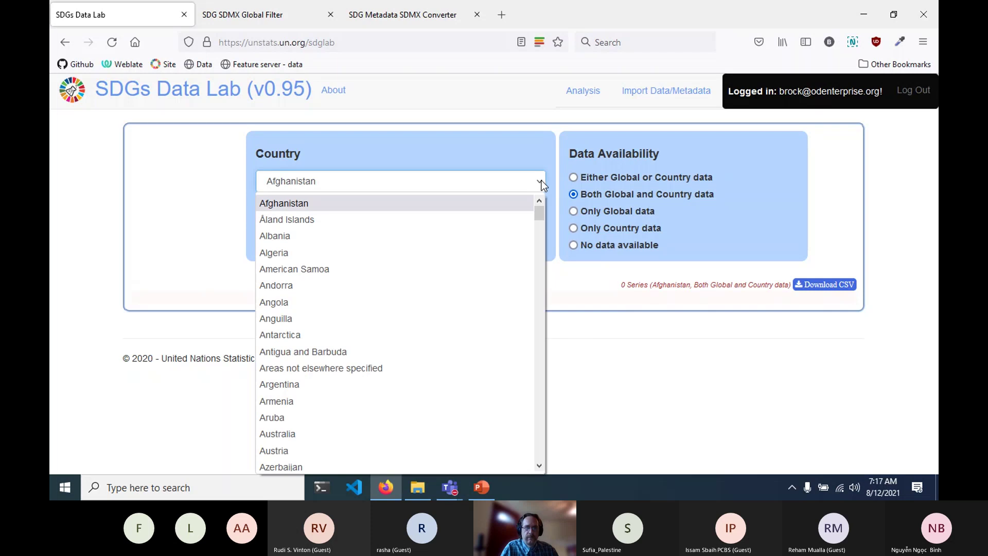
{"action": "scroll", "coordinate": [466, 268], "scroll_direction": "down", "scroll_amount": 5}
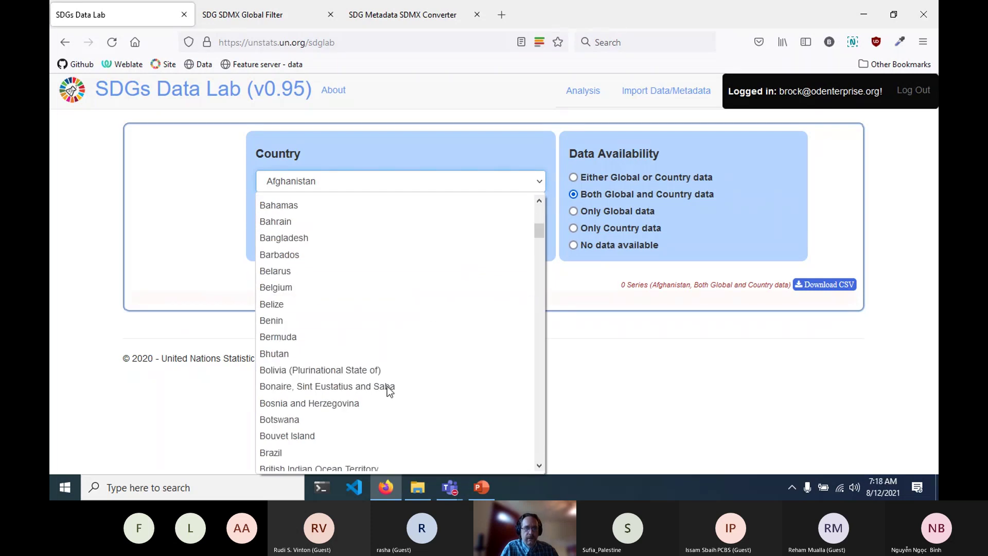
{"action": "scroll", "coordinate": [385, 361], "scroll_direction": "down", "scroll_amount": 2}
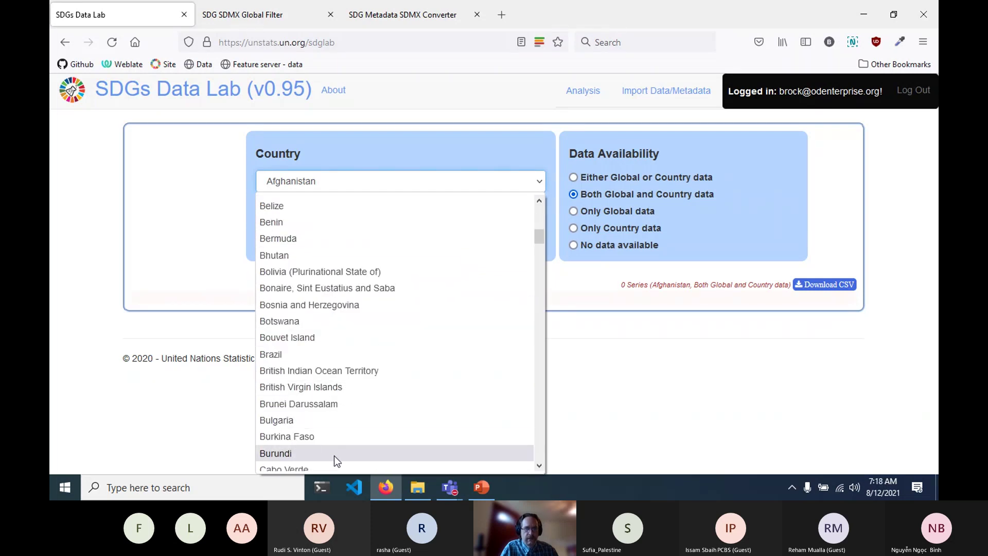
{"action": "left_click", "coordinate": [282, 456]}
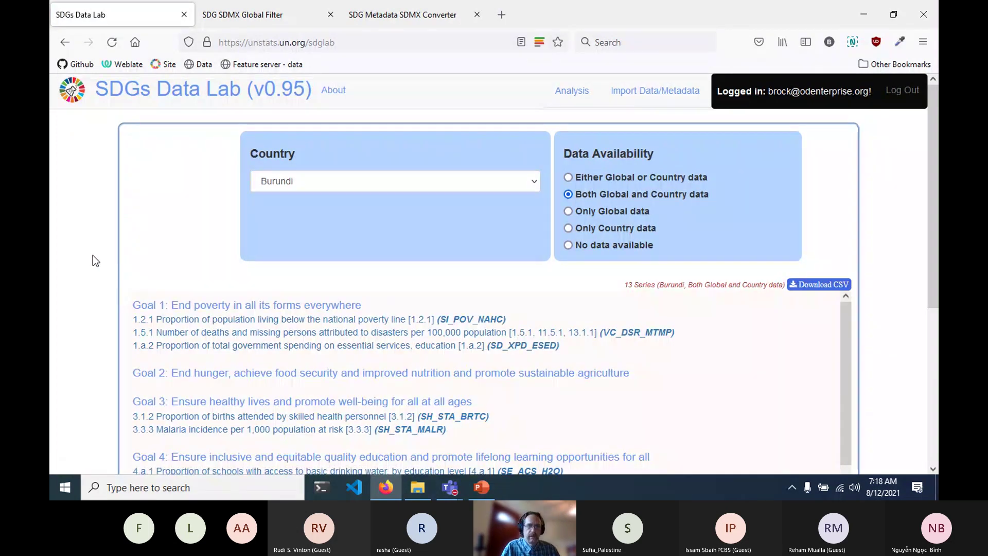
Step: Review Burundi's list of matching series and open the 1.2.1 national poverty line series (SI_POV_NAHC)
{"action": "scroll", "coordinate": [91, 257], "scroll_direction": "down", "scroll_amount": 1}
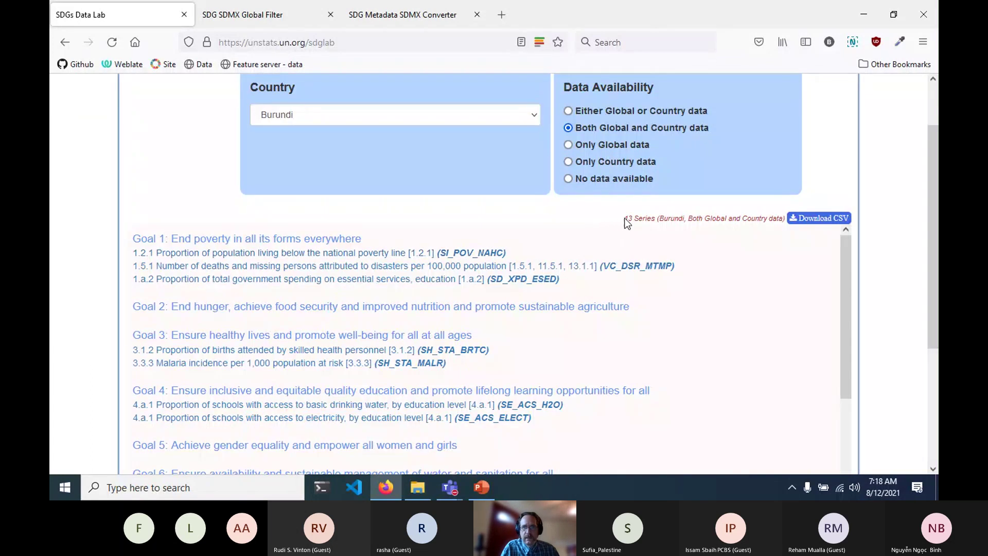
{"action": "left_click_drag", "start_coordinate": [624, 218], "coordinate": [656, 218]}
{"action": "left_click", "coordinate": [72, 249]}
{"action": "scroll", "coordinate": [85, 251], "scroll_direction": "up", "scroll_amount": 2}
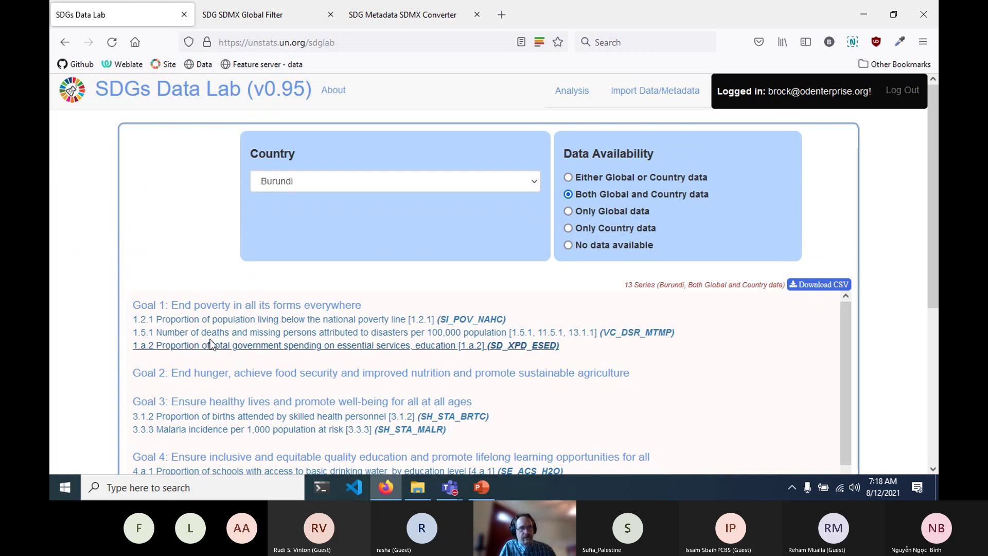
{"action": "scroll", "coordinate": [210, 344], "scroll_direction": "down", "scroll_amount": 2}
{"action": "scroll", "coordinate": [208, 377], "scroll_direction": "up", "scroll_amount": 2}
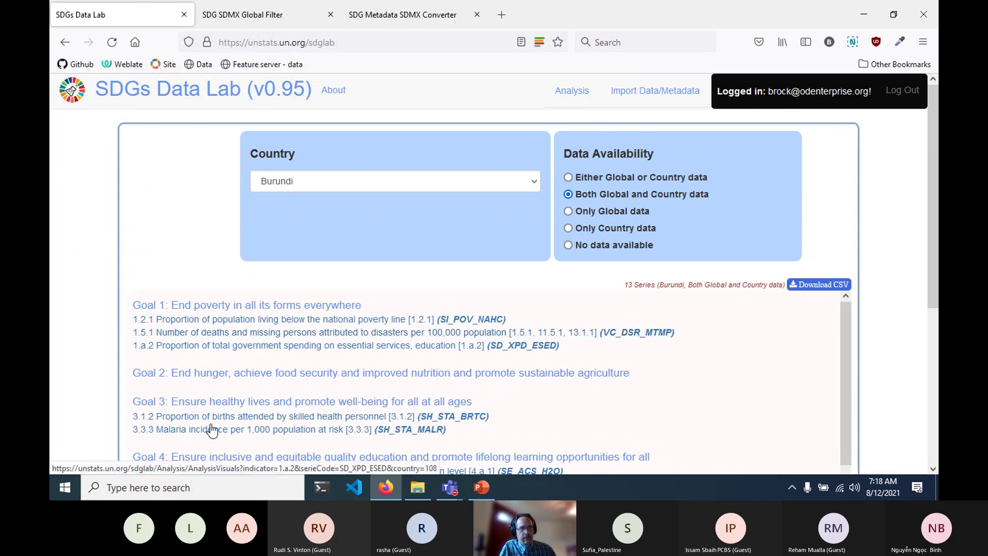
{"action": "left_click", "coordinate": [223, 322]}
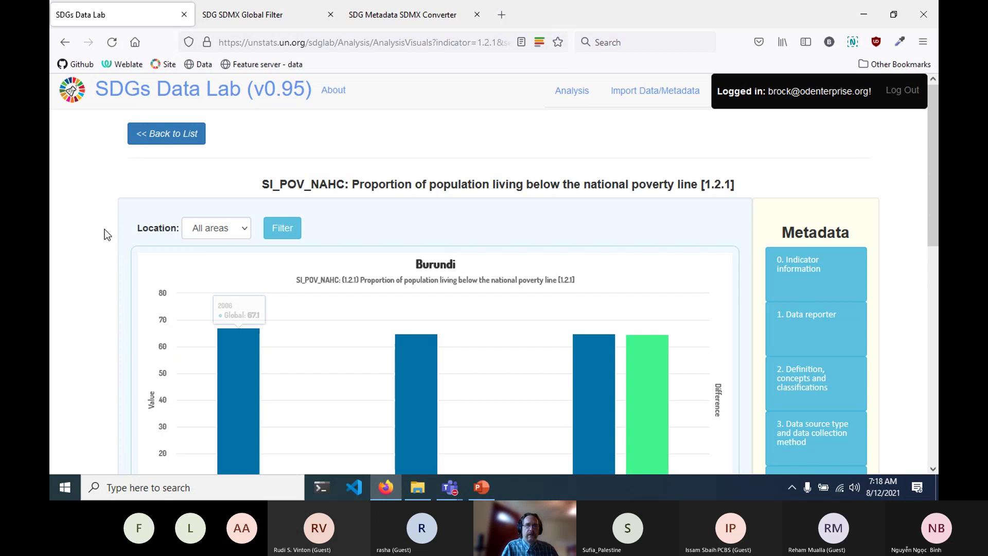
Step: Compare the global and country poverty values by year in the series' chart and data table
{"action": "scroll", "coordinate": [103, 229], "scroll_direction": "down", "scroll_amount": 1}
{"action": "scroll", "coordinate": [103, 230], "scroll_direction": "down", "scroll_amount": 3}
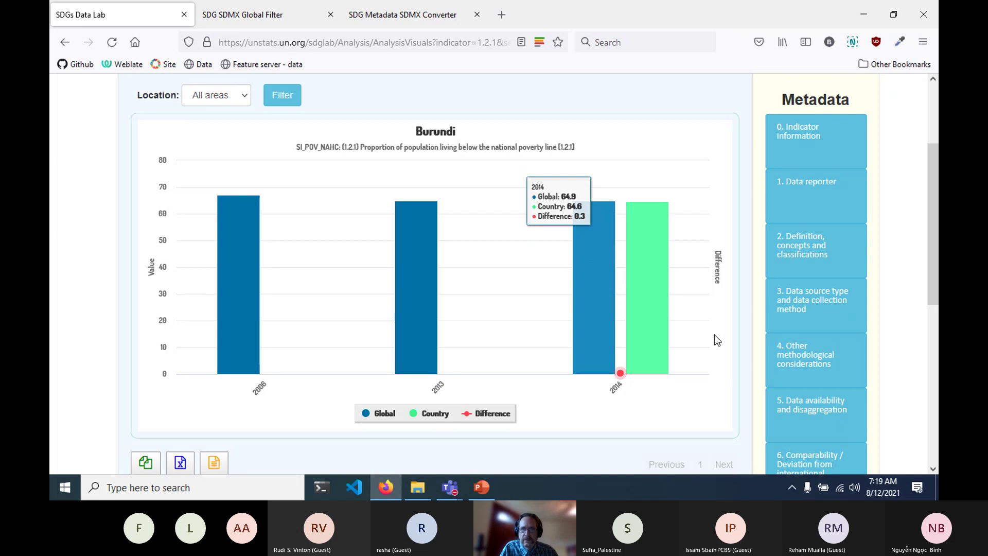
{"action": "scroll", "coordinate": [712, 323], "scroll_direction": "down", "scroll_amount": 5}
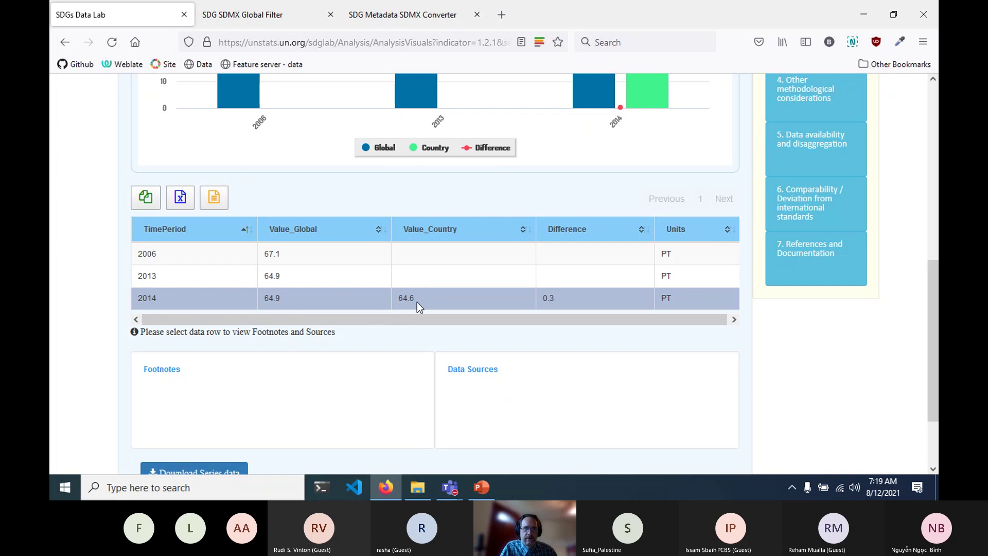
{"action": "scroll", "coordinate": [533, 319], "scroll_direction": "up", "scroll_amount": 3}
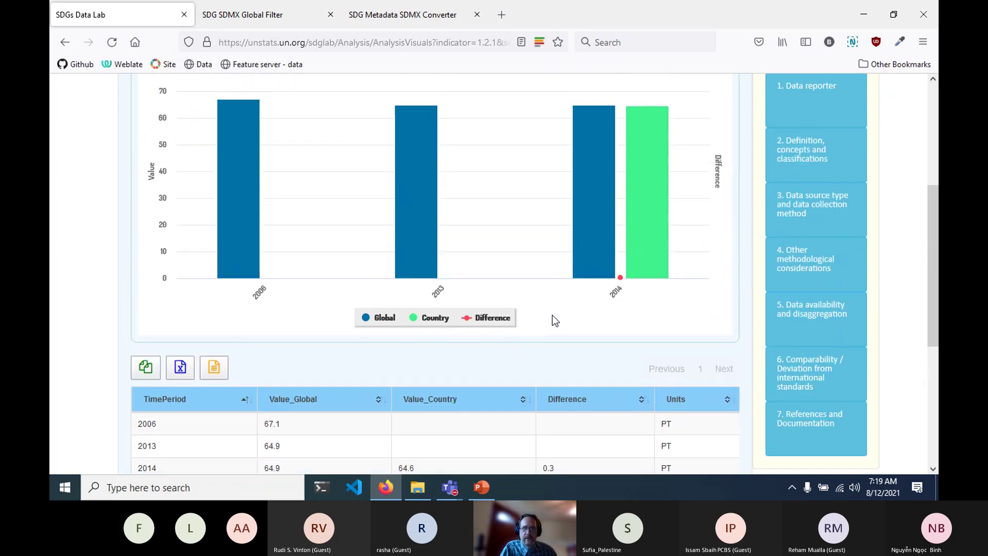
{"action": "mouse_move", "coordinate": [647, 231]}
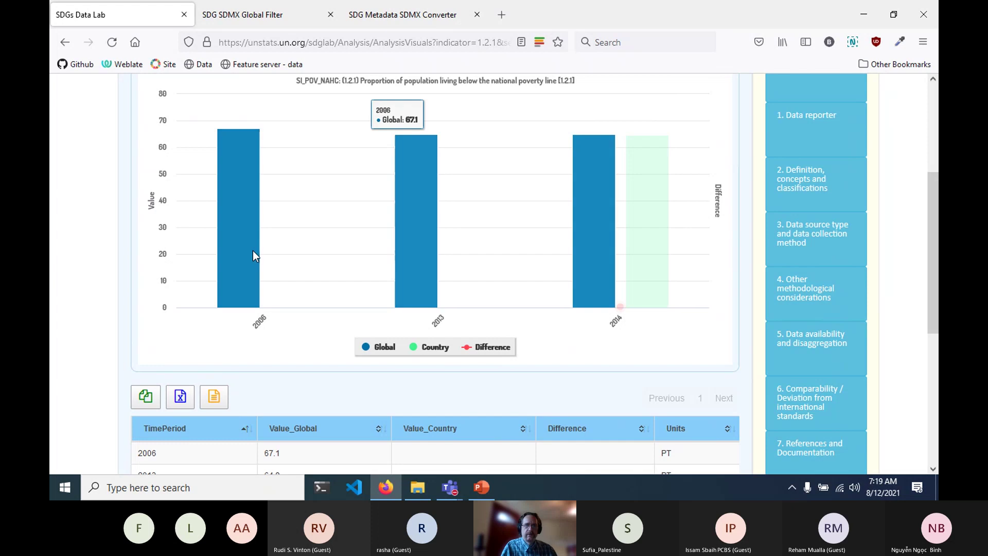
{"action": "scroll", "coordinate": [87, 300], "scroll_direction": "up", "scroll_amount": 3}
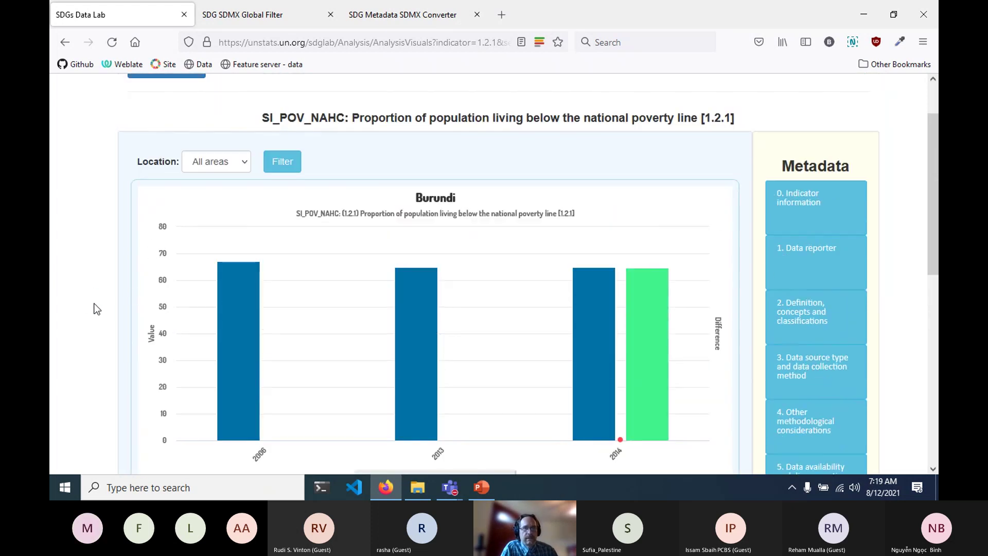
{"action": "scroll", "coordinate": [94, 304], "scroll_direction": "up", "scroll_amount": 2}
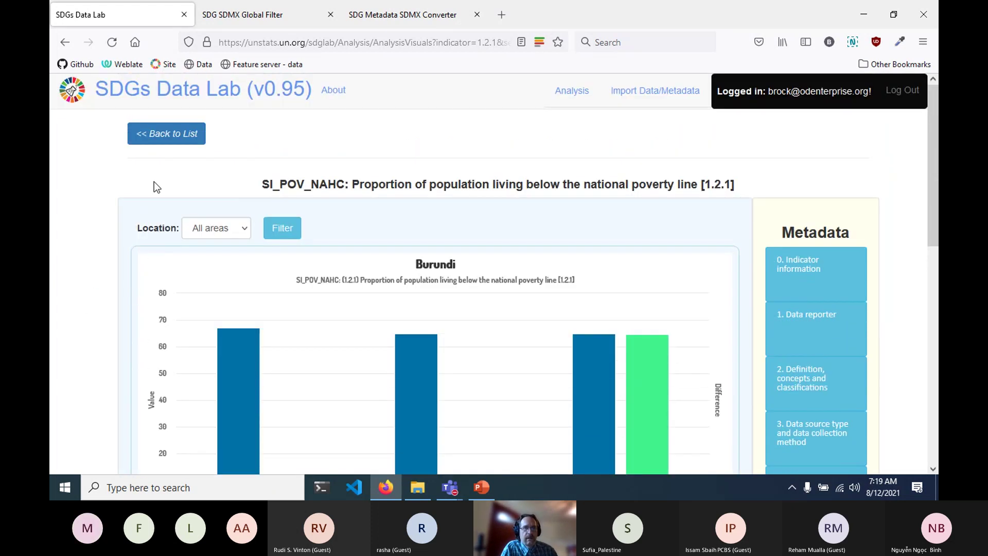
Step: Return to the series list, open the 1.5.1 disaster deaths series (VC_DSR_MTMP) and compare its global and country values by year
{"action": "left_click", "coordinate": [162, 140]}
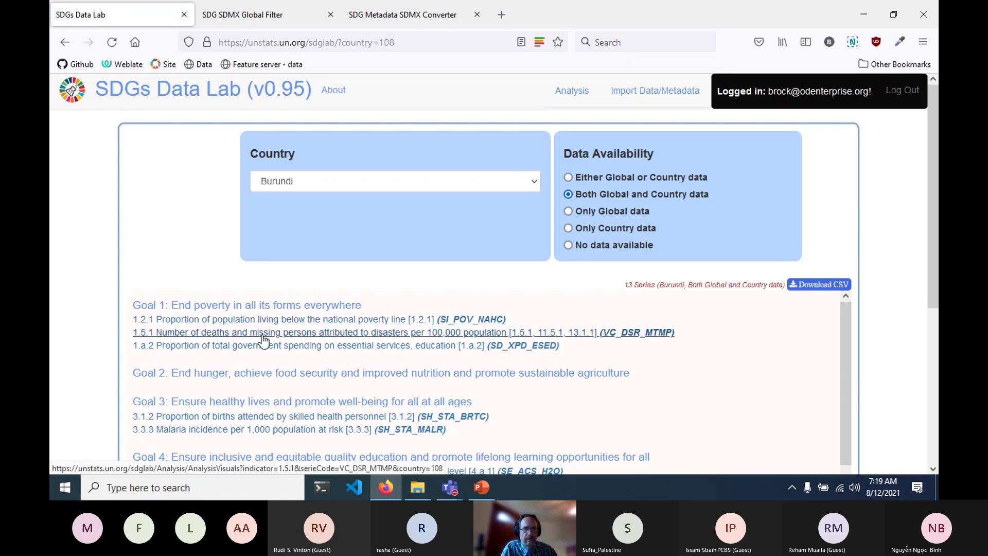
{"action": "left_click", "coordinate": [262, 336]}
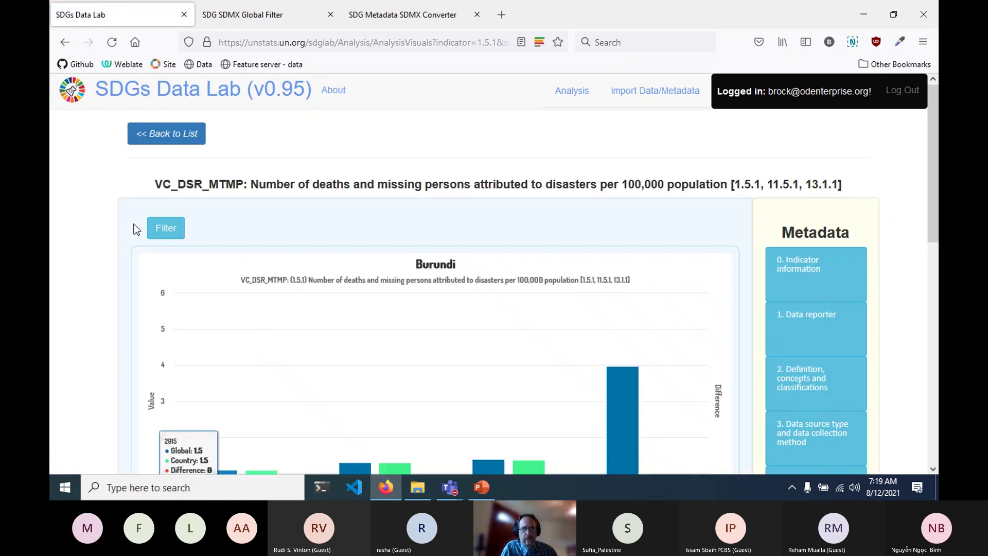
{"action": "scroll", "coordinate": [115, 247], "scroll_direction": "down", "scroll_amount": 3}
{"action": "scroll", "coordinate": [115, 247], "scroll_direction": "down", "scroll_amount": 2}
{"action": "scroll", "coordinate": [114, 247], "scroll_direction": "up", "scroll_amount": 1}
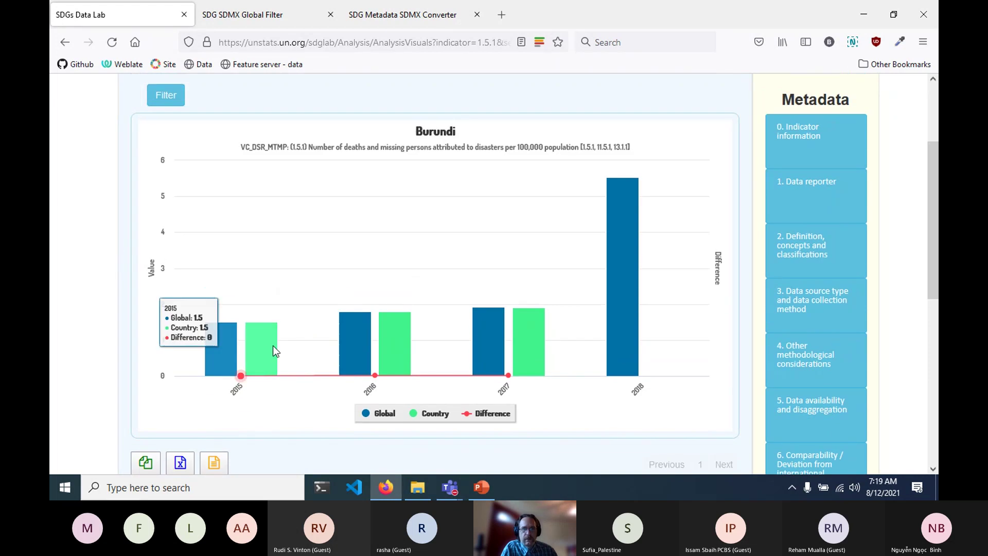
{"action": "mouse_move", "coordinate": [644, 348]}
{"action": "scroll", "coordinate": [591, 302], "scroll_direction": "down", "scroll_amount": 2}
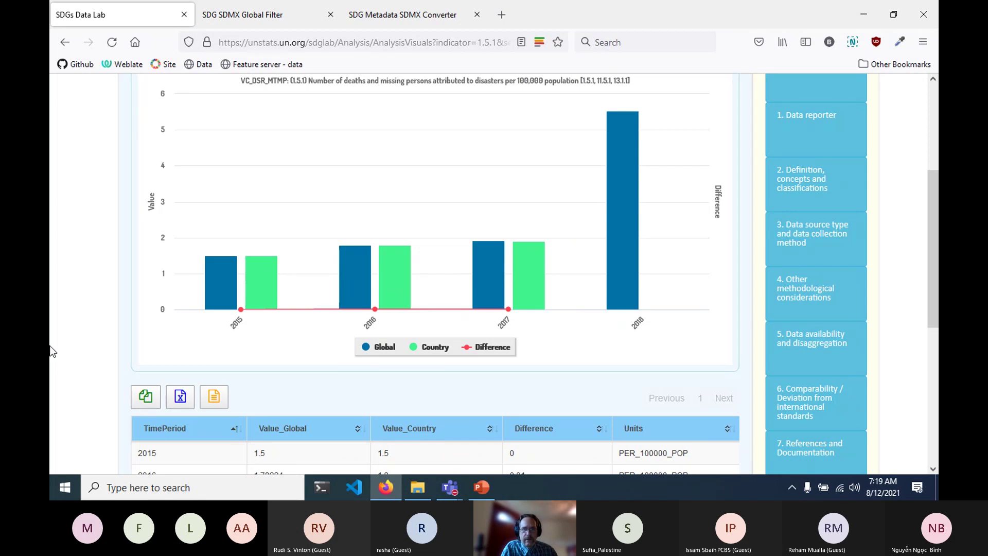
{"action": "mouse_move", "coordinate": [595, 265]}
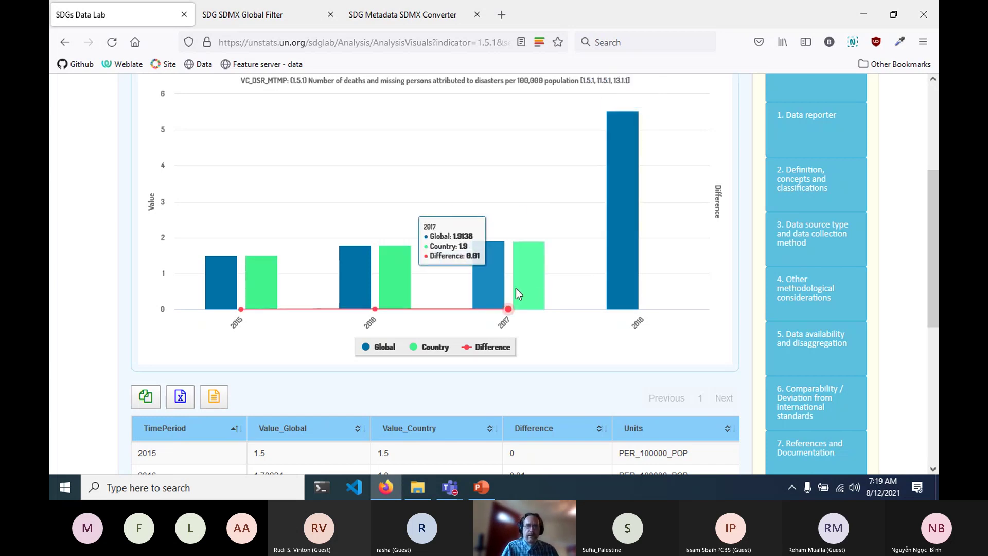
{"action": "mouse_move", "coordinate": [359, 291]}
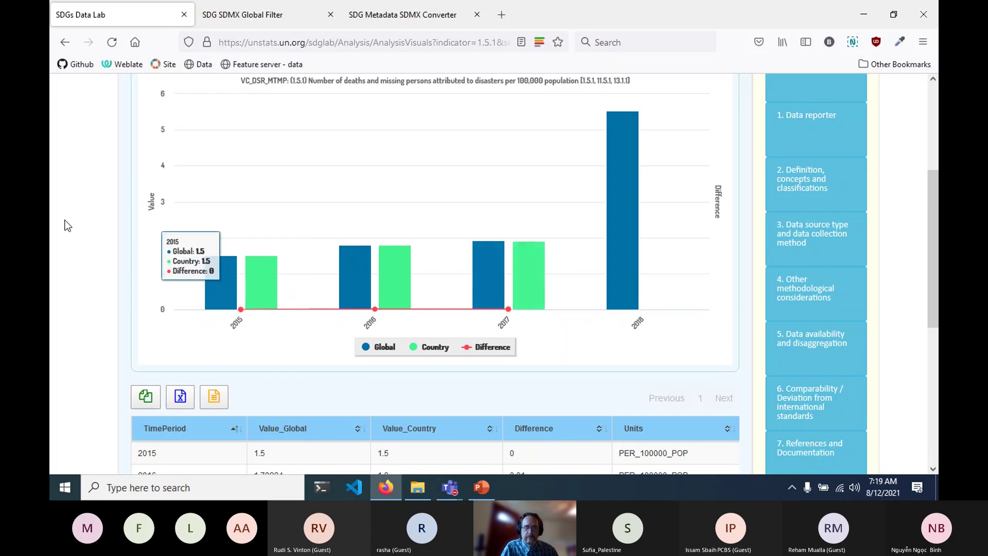
{"action": "scroll", "coordinate": [91, 249], "scroll_direction": "down", "scroll_amount": 2}
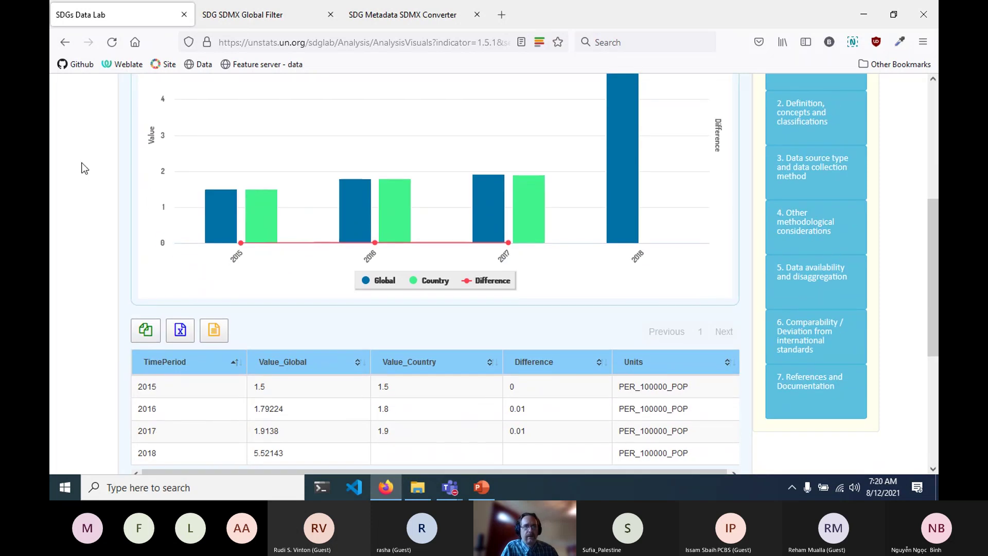
{"action": "scroll", "coordinate": [83, 168], "scroll_direction": "up", "scroll_amount": 5}
{"action": "scroll", "coordinate": [163, 159], "scroll_direction": "up", "scroll_amount": 2}
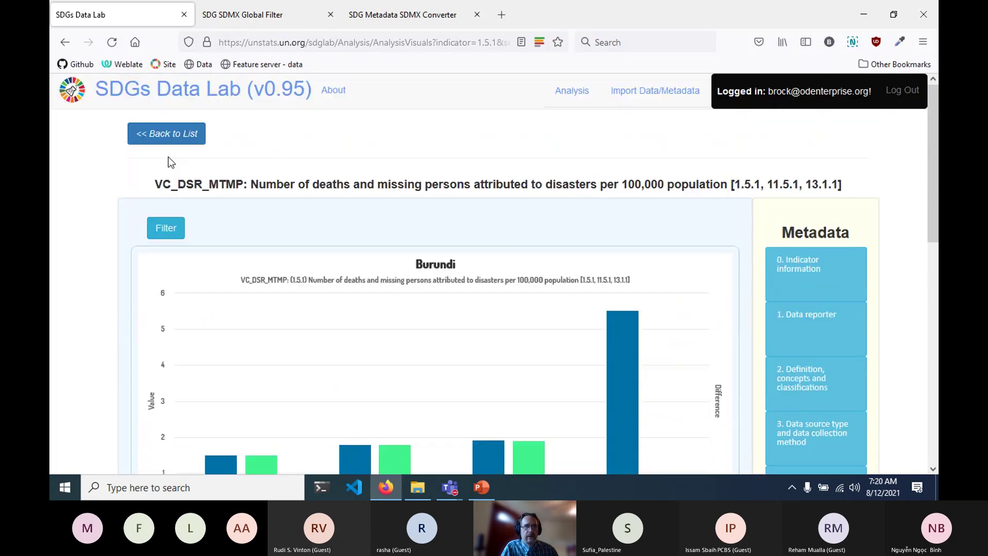
Step: Return to the series list, open the 1.a.2 education spending series (SD_XPD_ESED) and examine its global, country and difference values for 2015 to 2017
{"action": "left_click", "coordinate": [182, 138]}
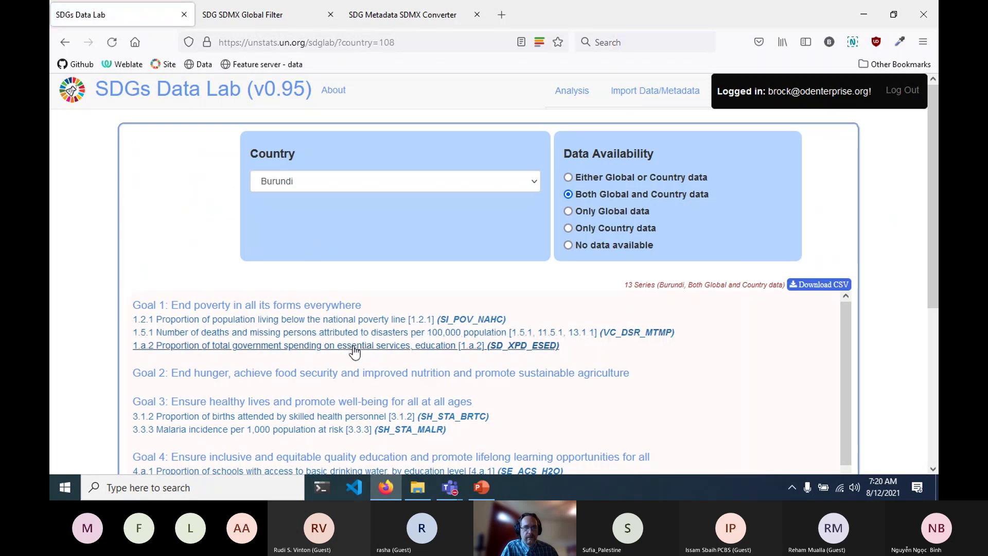
{"action": "left_click", "coordinate": [345, 349]}
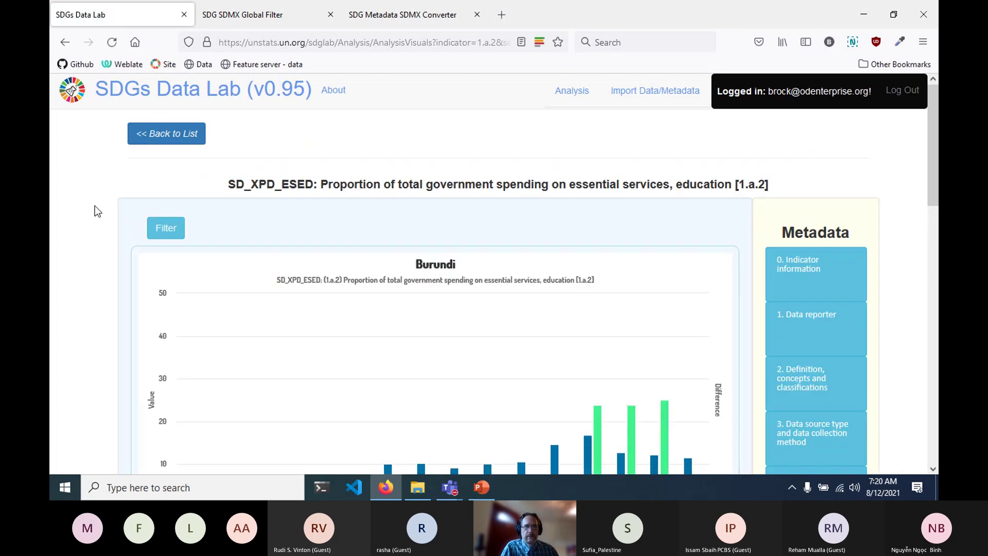
{"action": "scroll", "coordinate": [87, 201], "scroll_direction": "down", "scroll_amount": 2}
{"action": "scroll", "coordinate": [87, 201], "scroll_direction": "up", "scroll_amount": 1}
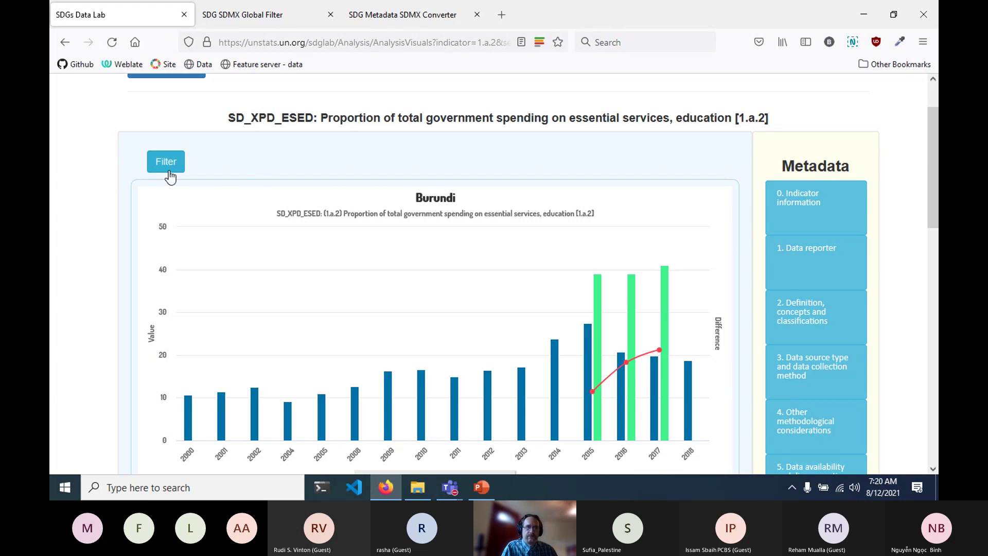
{"action": "scroll", "coordinate": [133, 185], "scroll_direction": "down", "scroll_amount": 2}
{"action": "scroll", "coordinate": [132, 180], "scroll_direction": "down", "scroll_amount": 2}
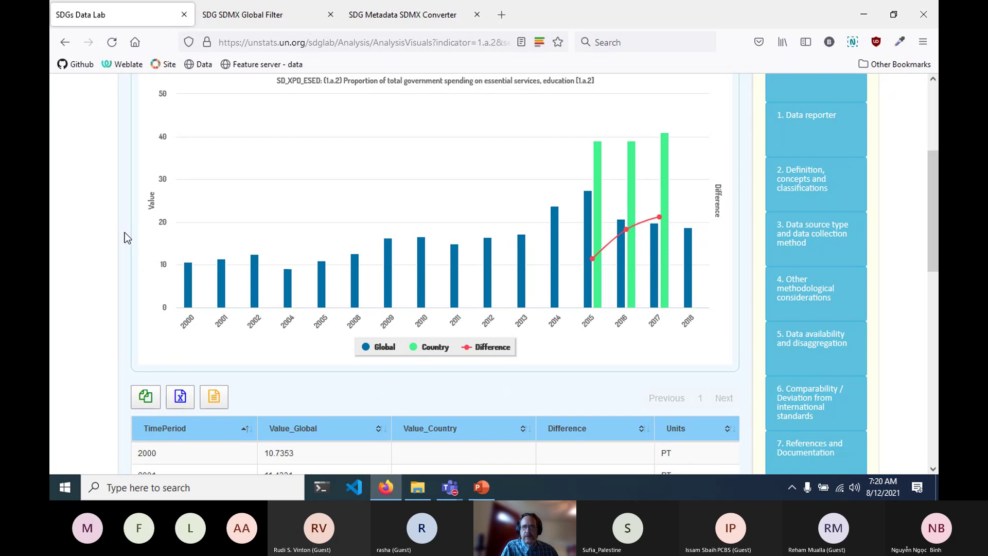
{"action": "mouse_move", "coordinate": [587, 305]}
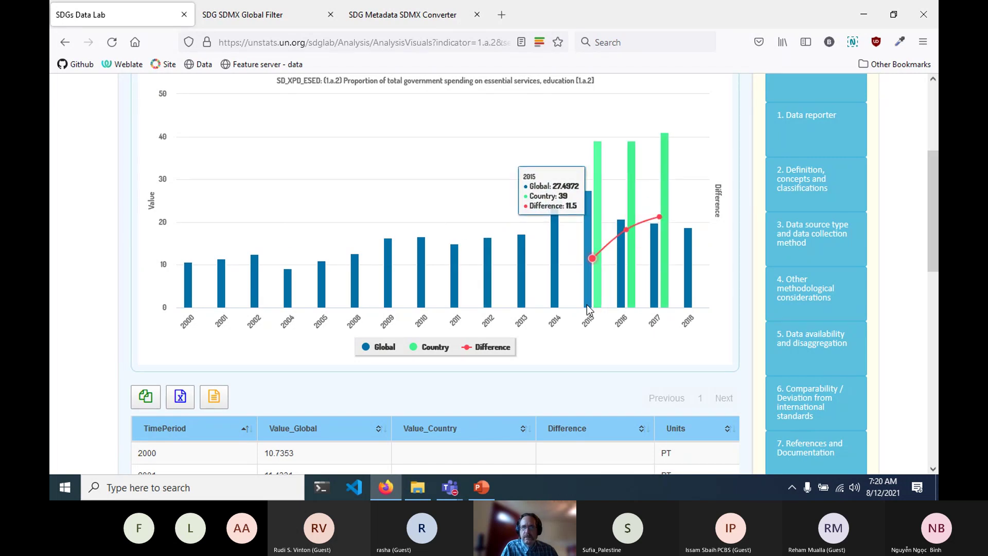
{"action": "mouse_move", "coordinate": [670, 305]}
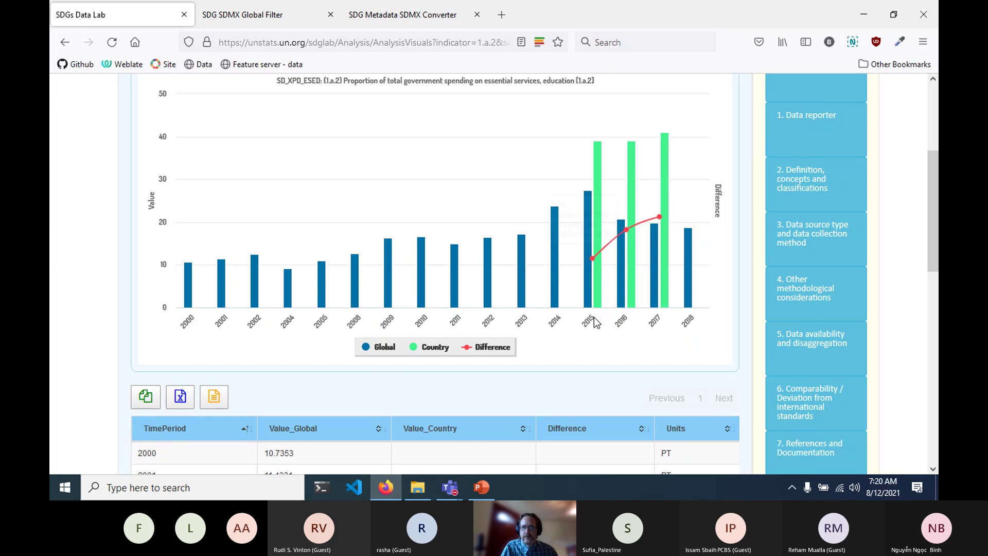
{"action": "mouse_move", "coordinate": [593, 175]}
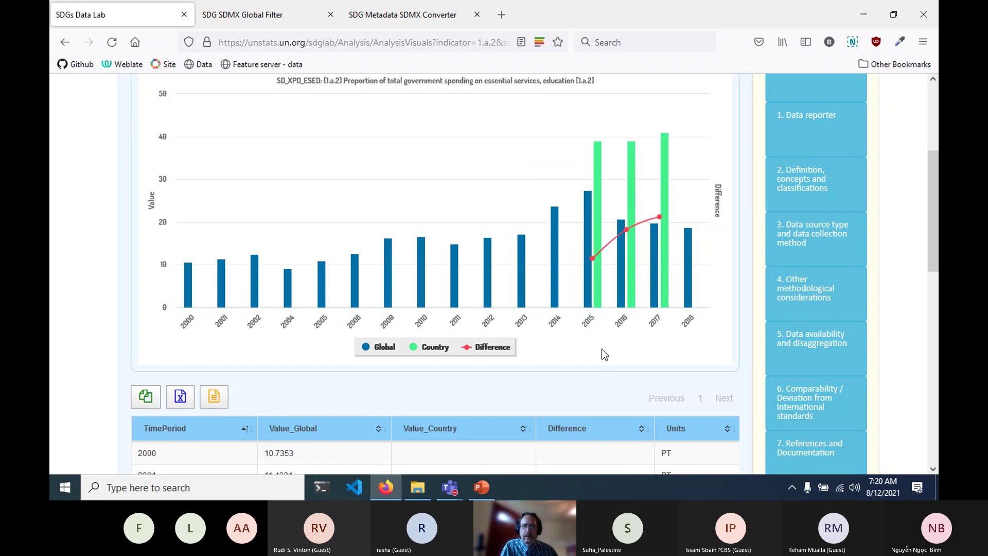
{"action": "mouse_move", "coordinate": [661, 218]}
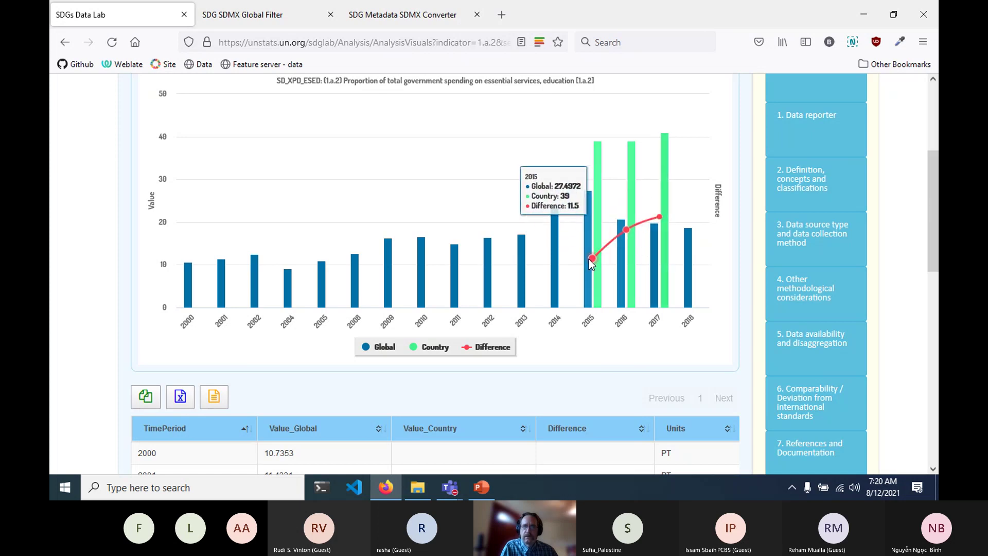
{"action": "mouse_move", "coordinate": [593, 260]}
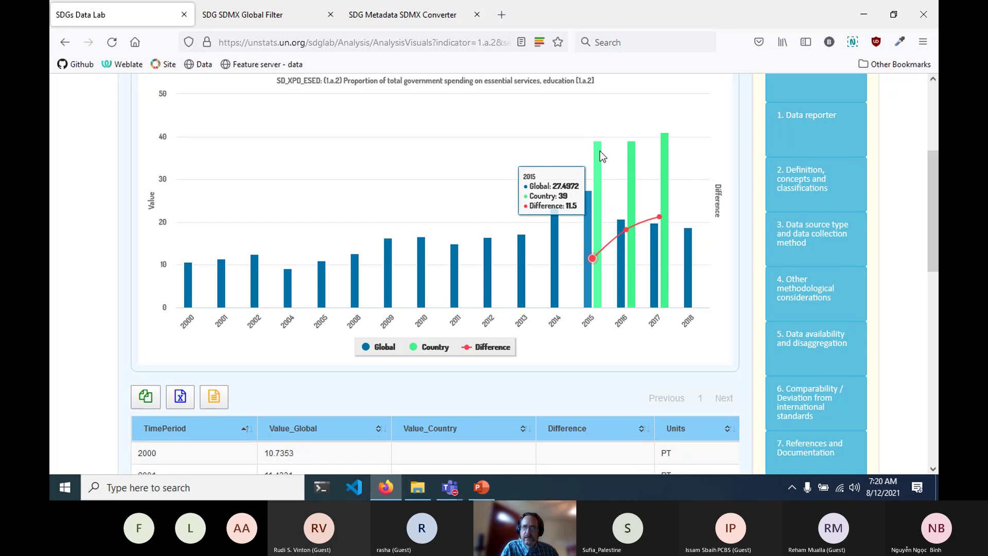
Step: Examine the yearly global and country values of the 1.a.2 education spending series across its chart and the data table below
{"action": "mouse_move", "coordinate": [661, 148]}
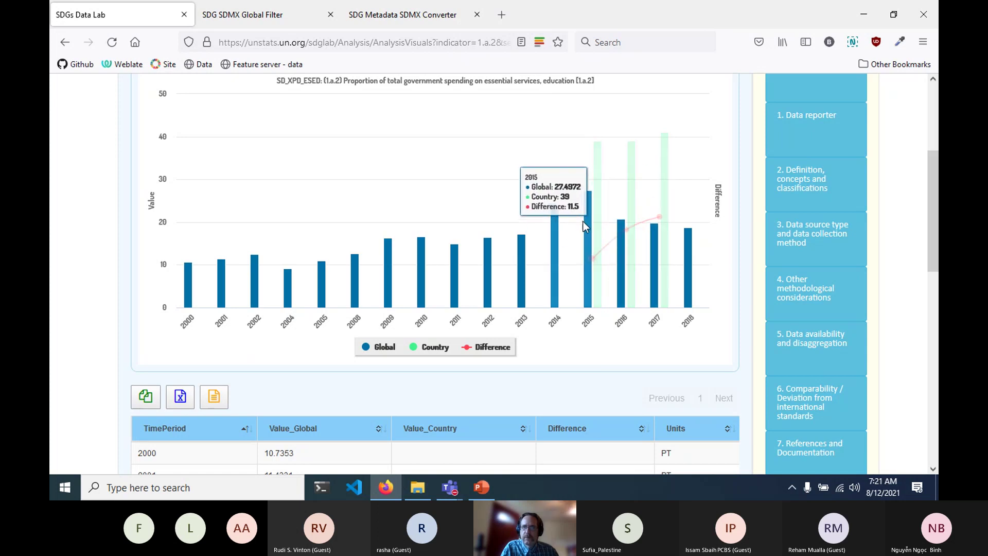
{"action": "mouse_move", "coordinate": [663, 247]}
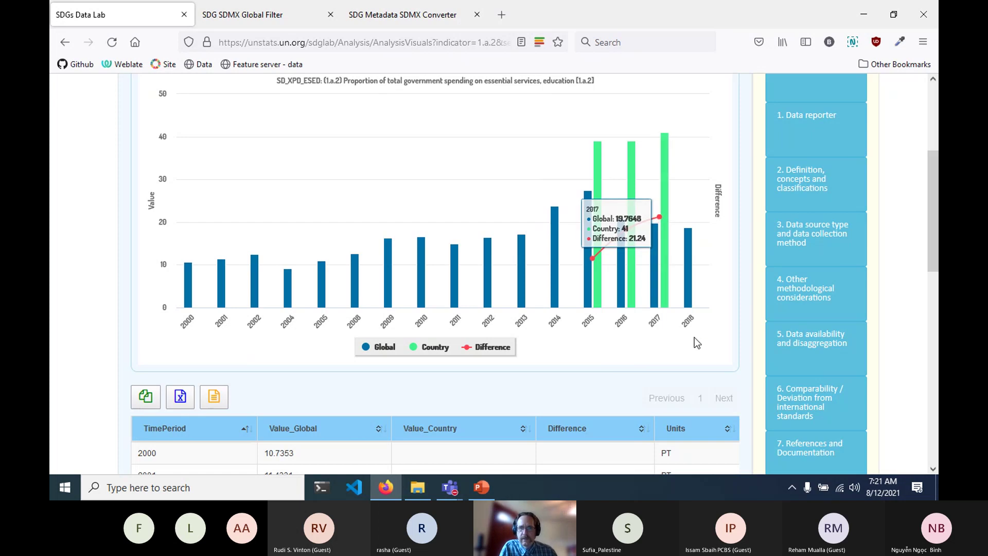
{"action": "scroll", "coordinate": [716, 341], "scroll_direction": "down", "scroll_amount": 1}
{"action": "scroll", "coordinate": [714, 340], "scroll_direction": "down", "scroll_amount": 1}
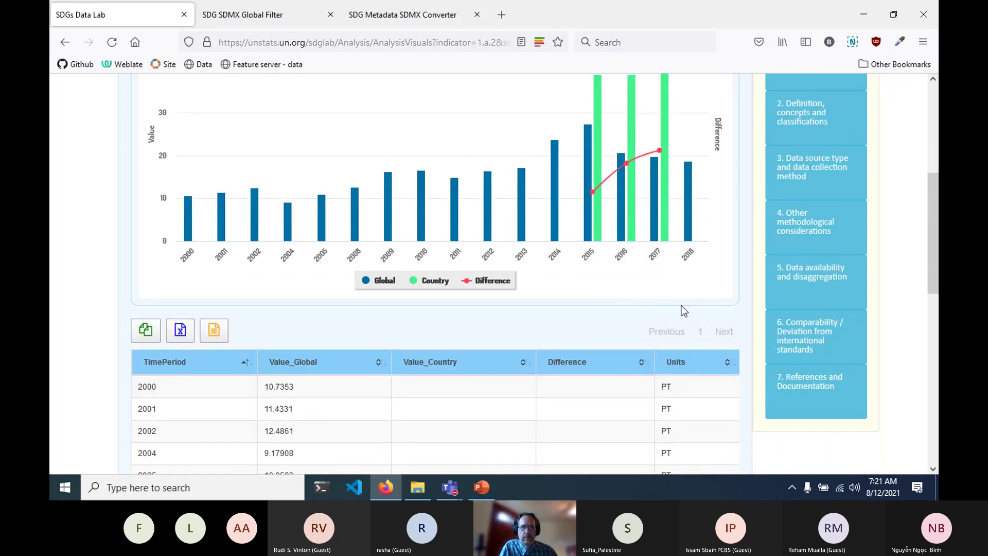
{"action": "scroll", "coordinate": [683, 309], "scroll_direction": "down", "scroll_amount": 1}
{"action": "scroll", "coordinate": [693, 331], "scroll_direction": "up", "scroll_amount": 3}
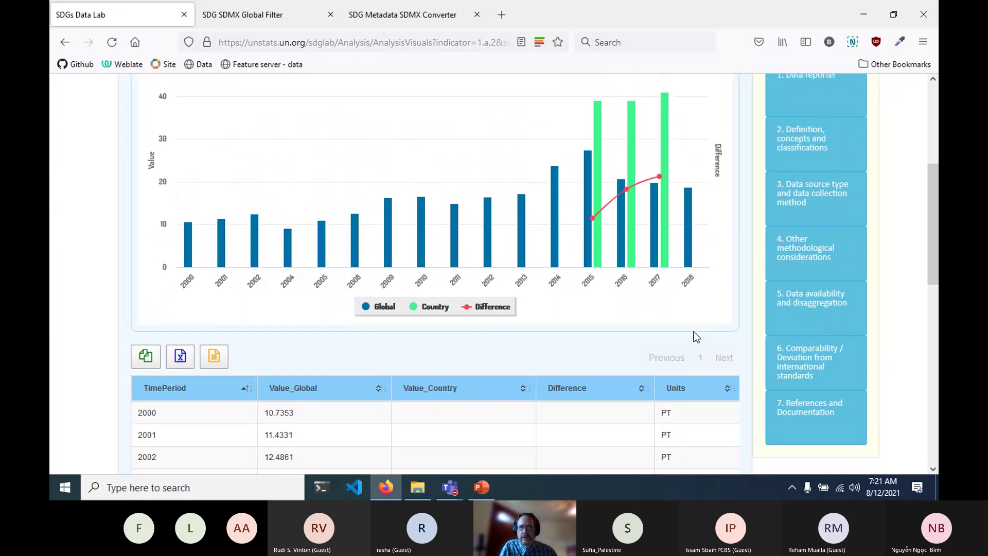
{"action": "mouse_move", "coordinate": [489, 190]}
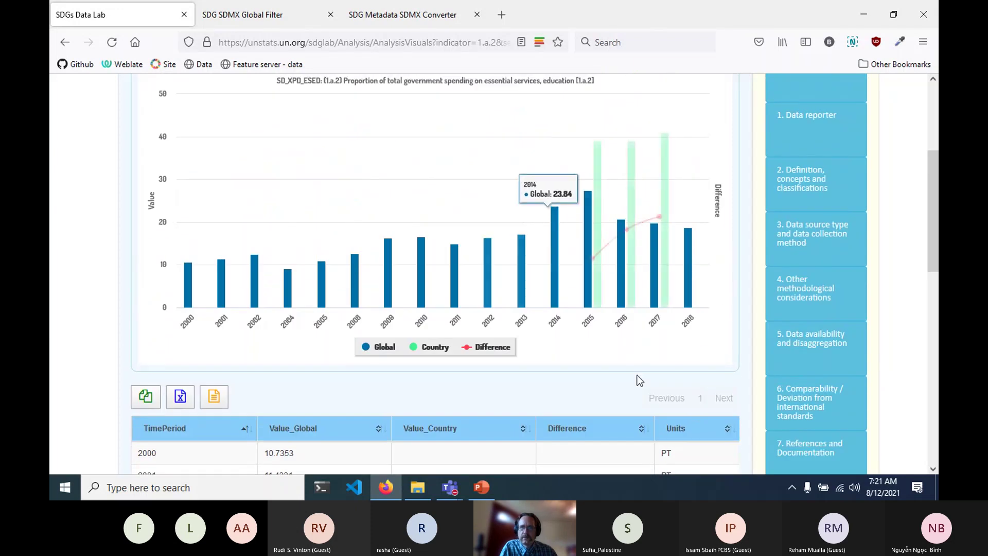
{"action": "scroll", "coordinate": [634, 381], "scroll_direction": "up", "scroll_amount": 1}
{"action": "scroll", "coordinate": [634, 381], "scroll_direction": "up", "scroll_amount": 1}
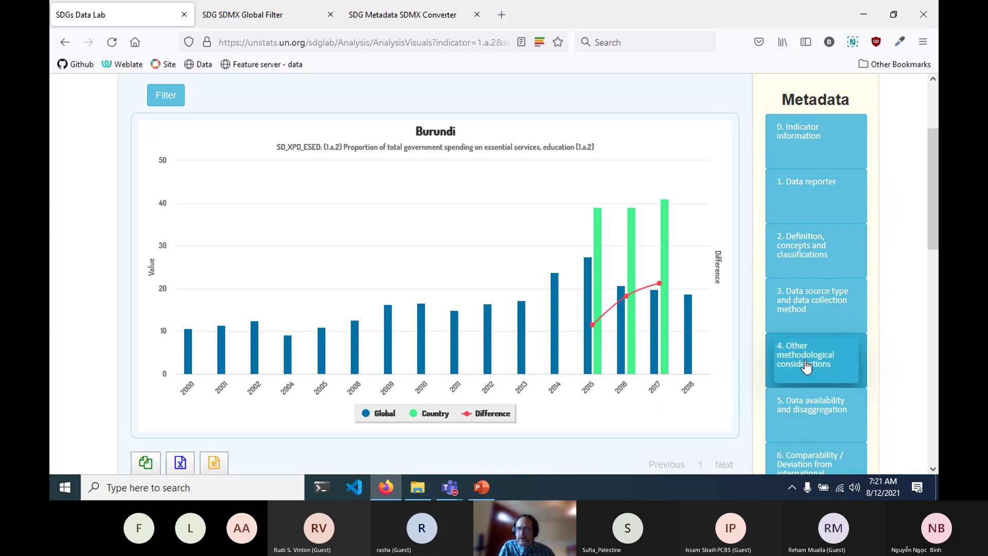
Step: Open the series' "2. Definition, concepts and classifications" metadata and compare the global definition with the national one
{"action": "mouse_move", "coordinate": [802, 319]}
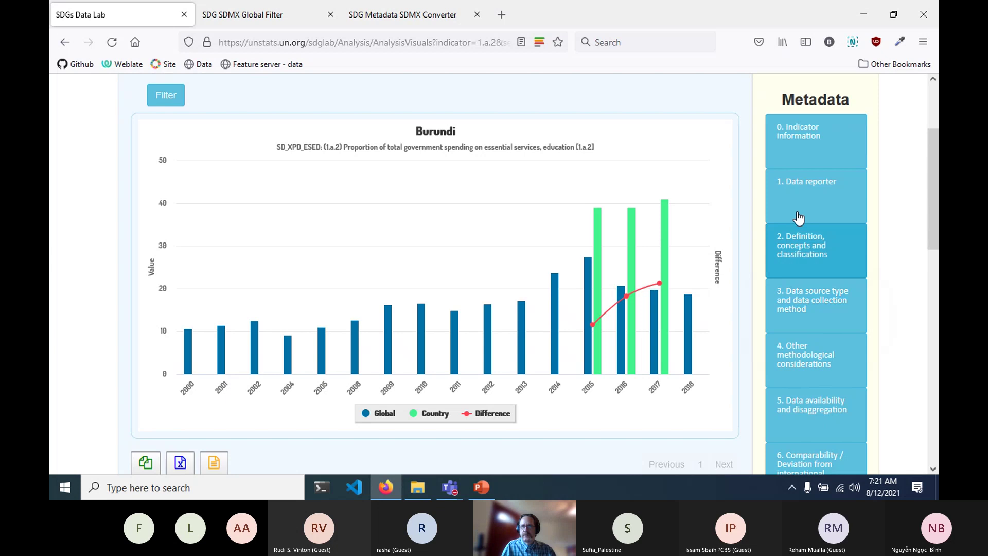
{"action": "mouse_move", "coordinate": [794, 149]}
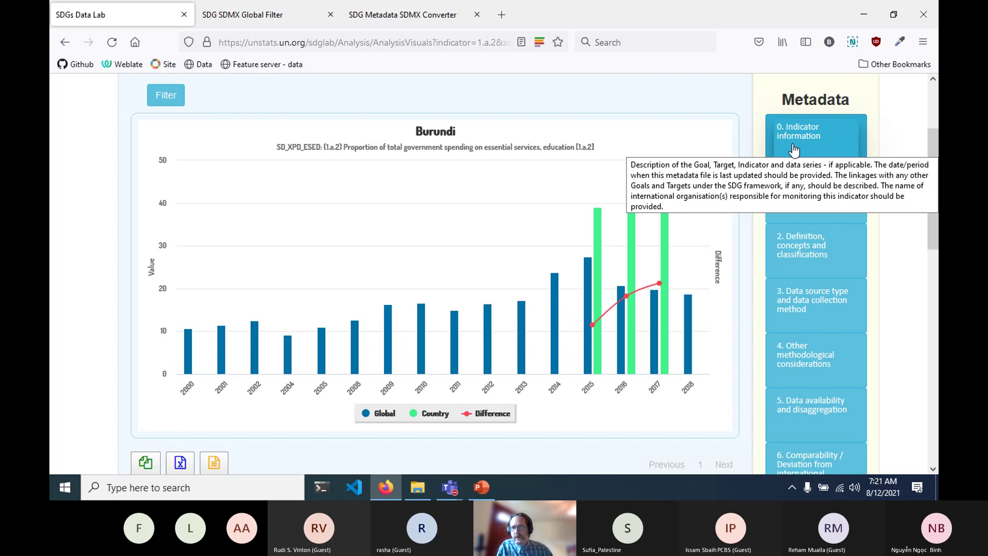
{"action": "left_click", "coordinate": [811, 255]}
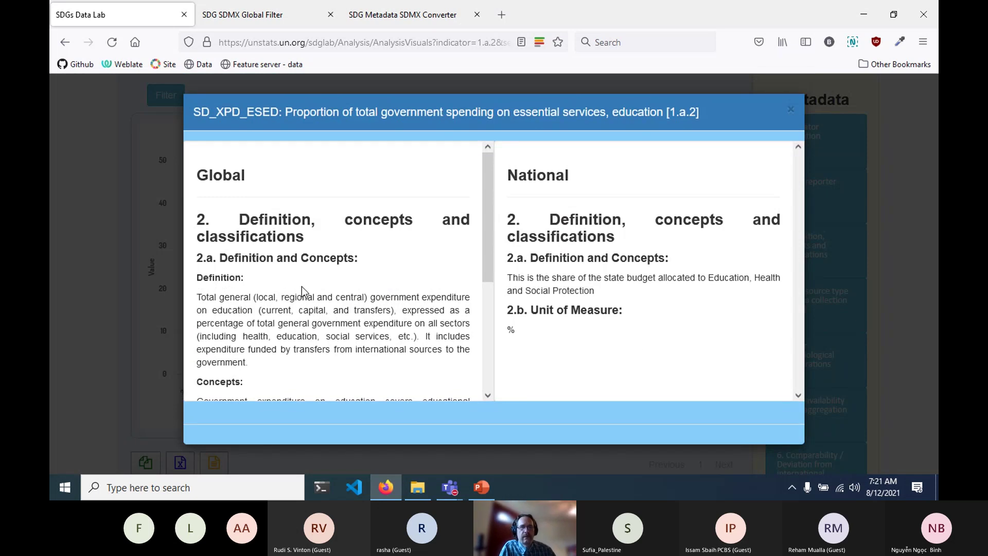
{"action": "scroll", "coordinate": [302, 286], "scroll_direction": "down", "scroll_amount": 2}
{"action": "scroll", "coordinate": [301, 286], "scroll_direction": "up", "scroll_amount": 2}
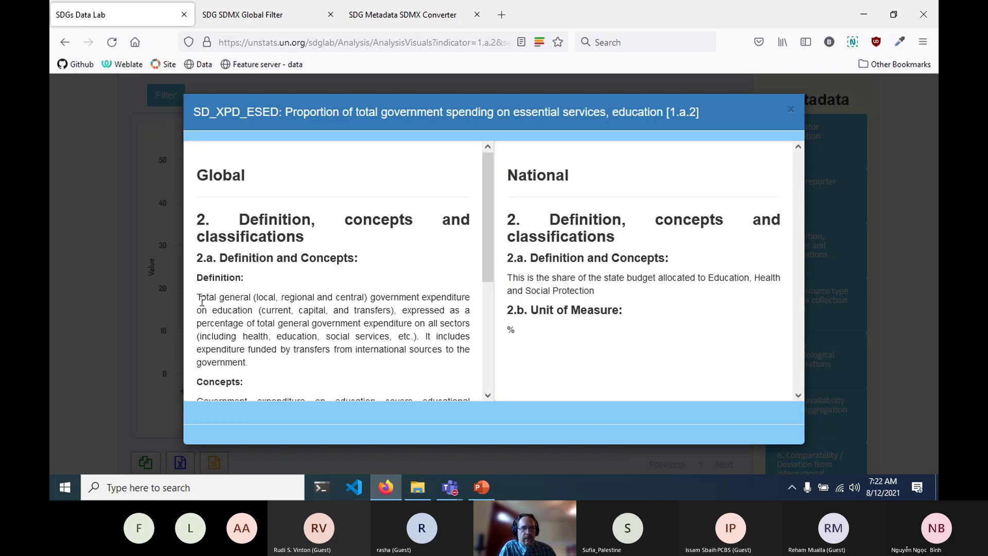
{"action": "left_click_drag", "start_coordinate": [198, 299], "coordinate": [203, 298]}
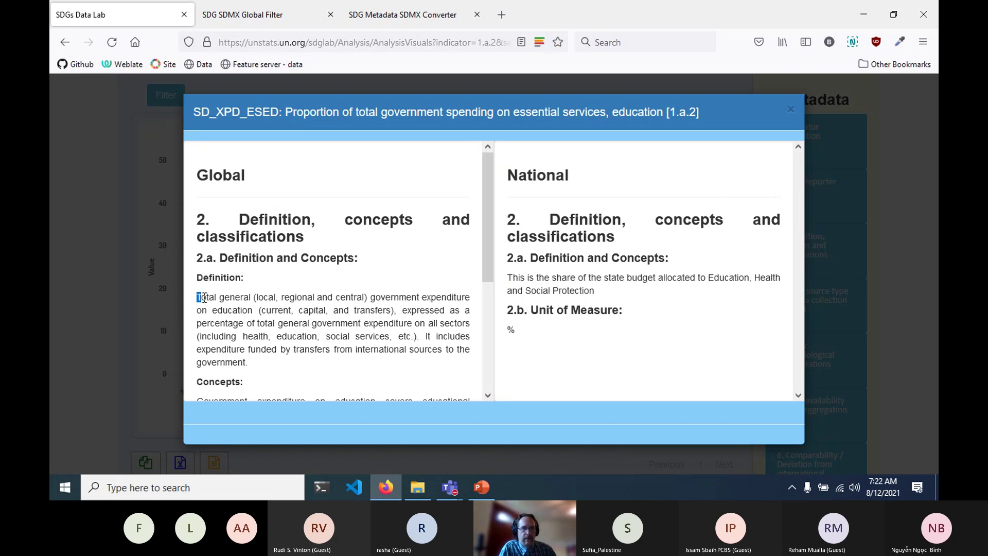
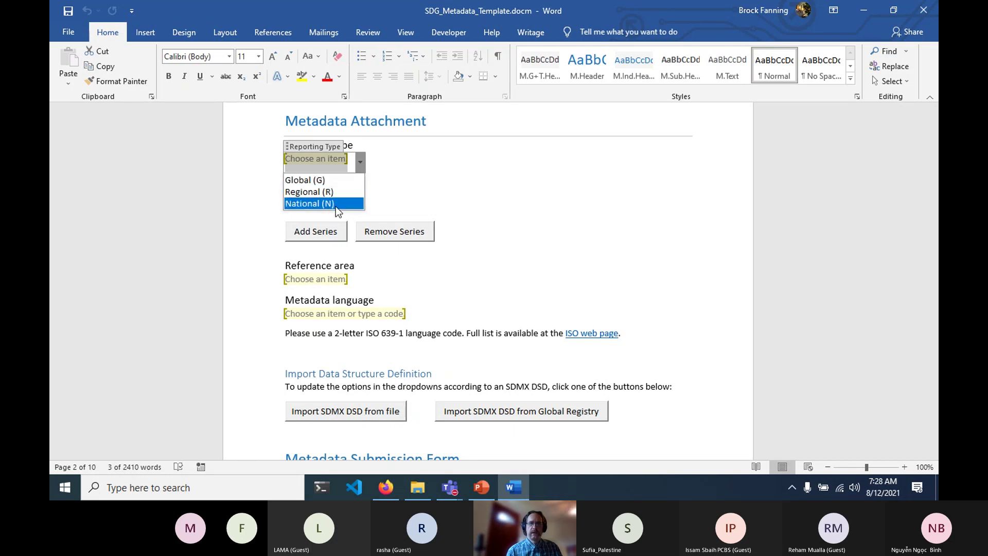
Step: In Word's SDG_Metadata_Template.docm, set the reporting type to National (N) and the SDG series to 1.1.1 population below international poverty line (SI_POV_DAY1)
{"action": "left_click", "coordinate": [336, 204]}
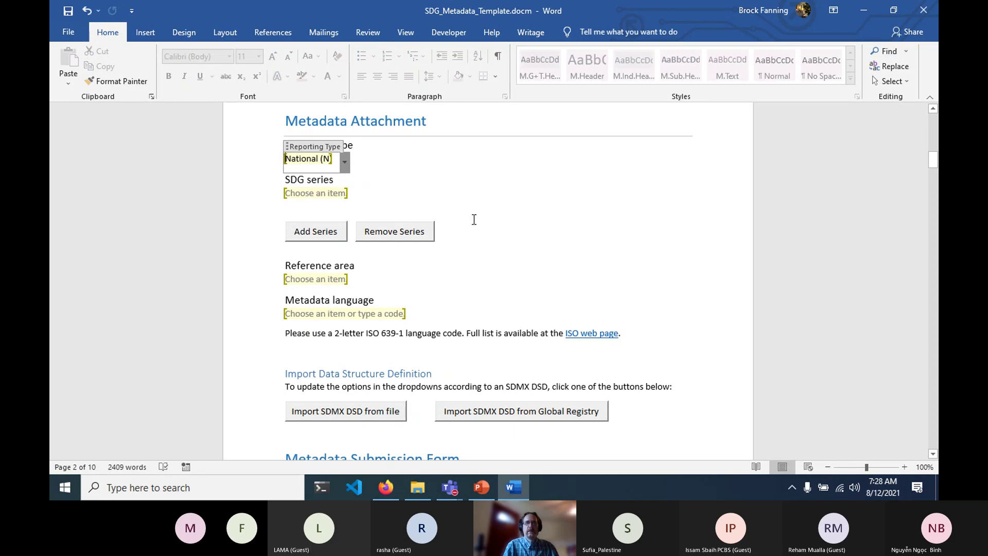
{"action": "left_click", "coordinate": [310, 195]}
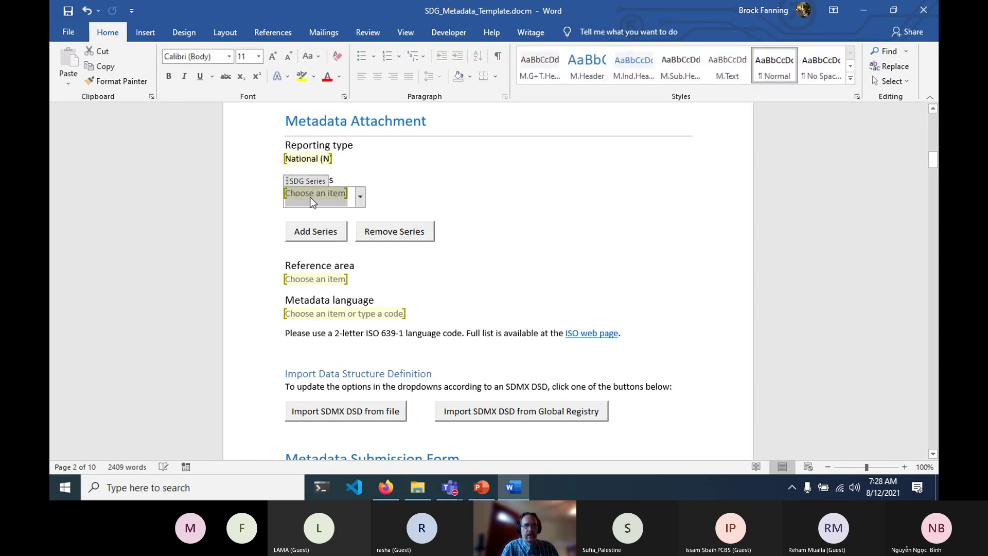
{"action": "left_click", "coordinate": [359, 196]}
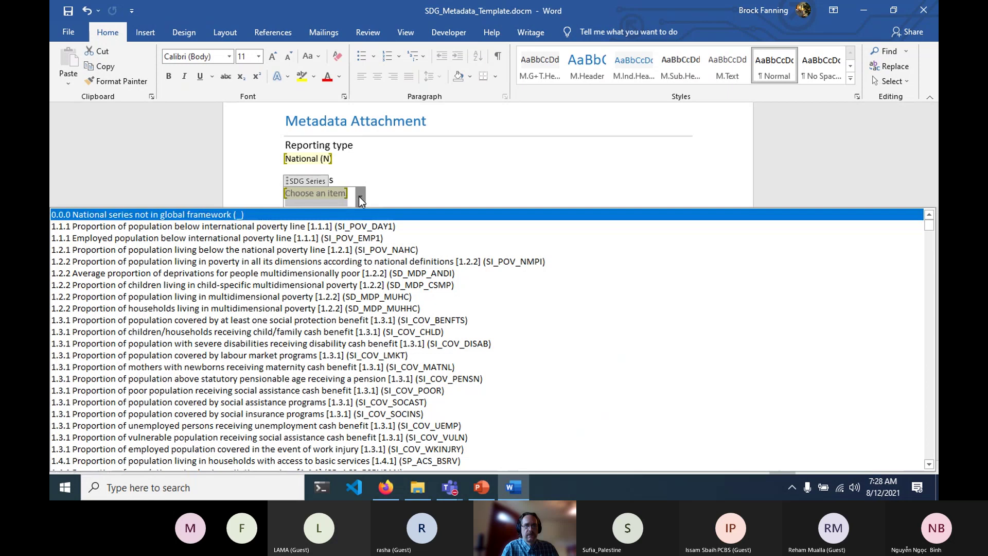
{"action": "left_click", "coordinate": [311, 228]}
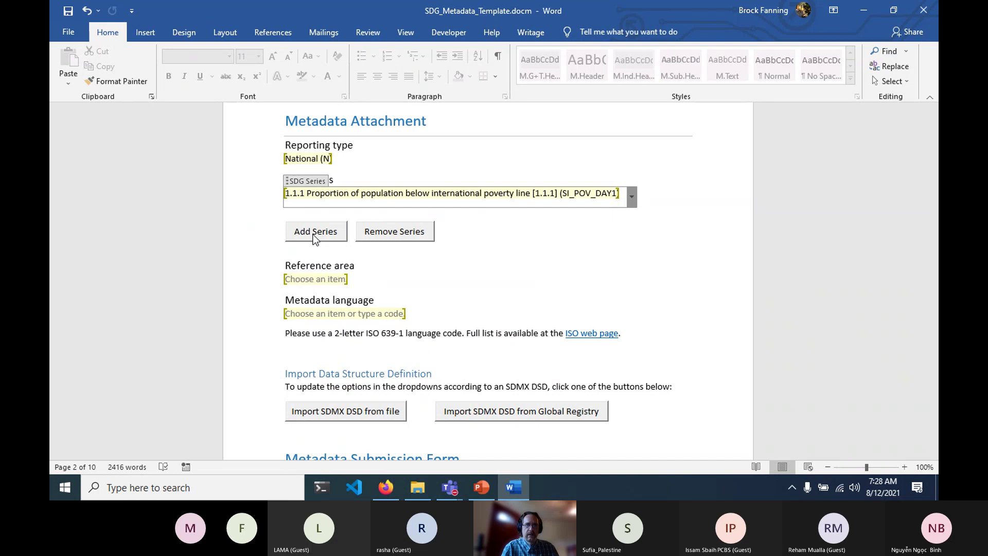
Step: Set the reference area to Afghanistan (4) and the metadata language to en in the Metadata Attachment section
{"action": "scroll", "coordinate": [258, 267], "scroll_direction": "down", "scroll_amount": 3}
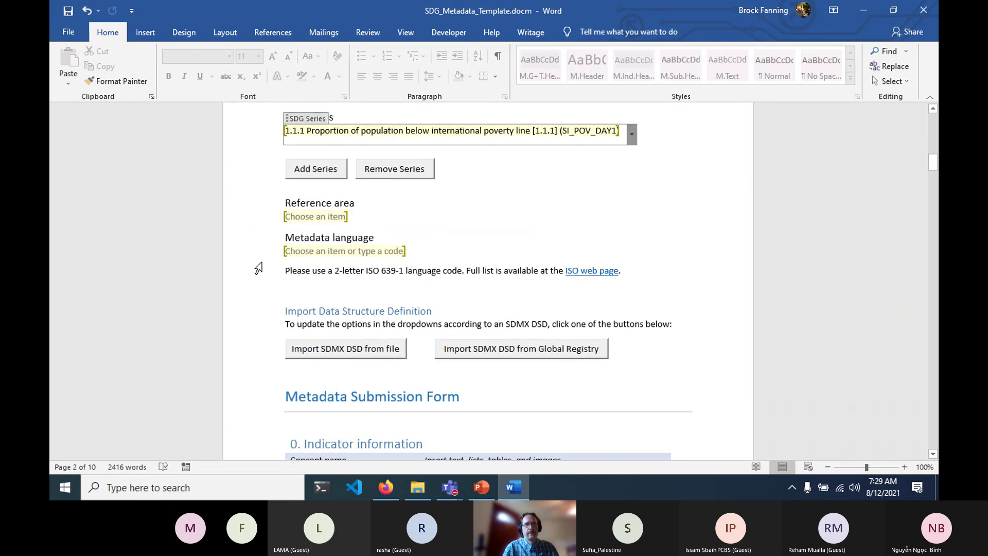
{"action": "left_click", "coordinate": [360, 224]}
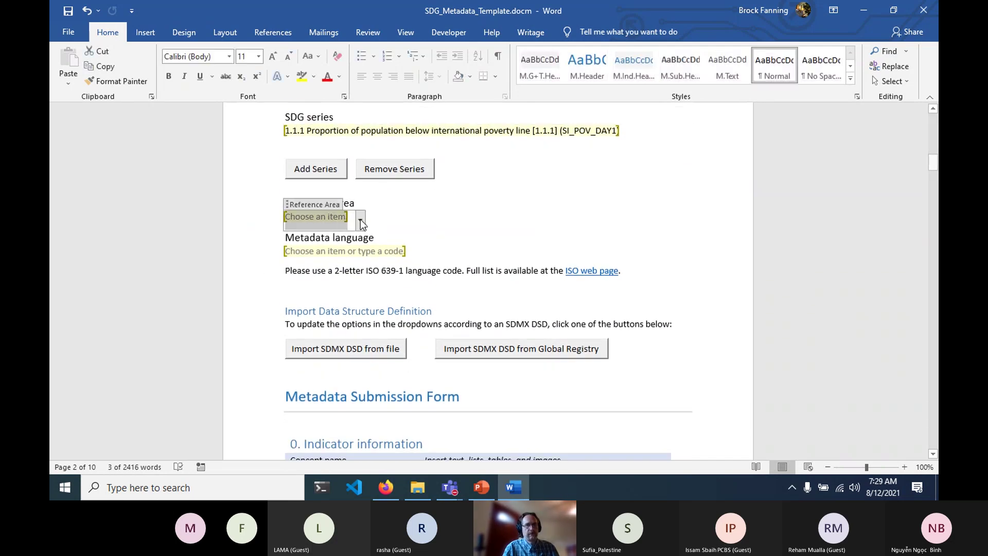
{"action": "left_click", "coordinate": [361, 222]}
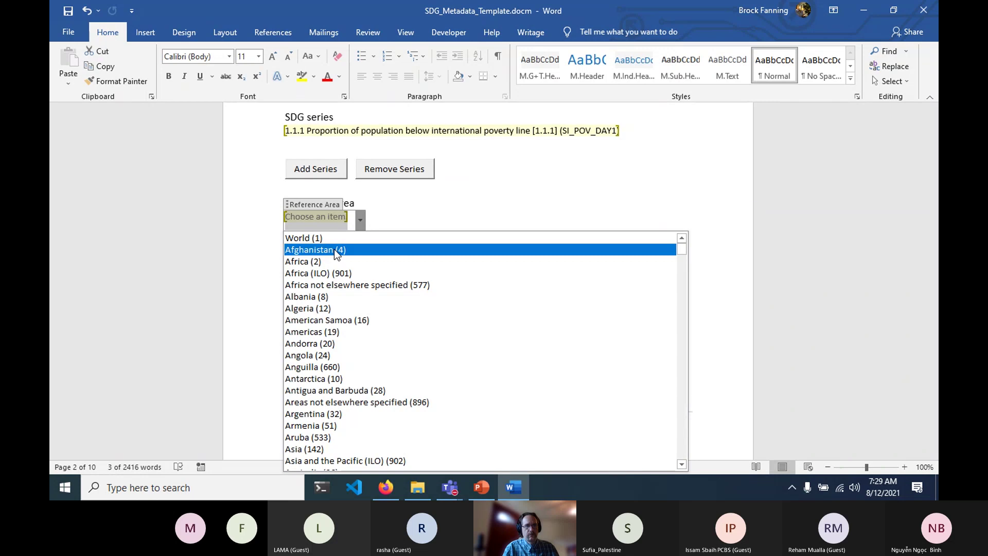
{"action": "left_click", "coordinate": [334, 249]}
{"action": "scroll", "coordinate": [255, 254], "scroll_direction": "down", "scroll_amount": 1}
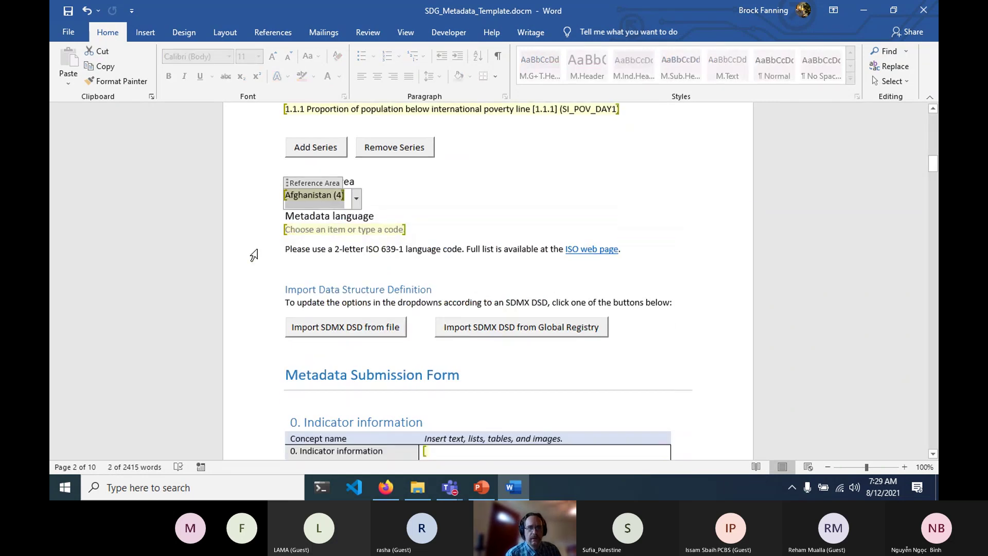
{"action": "left_click", "coordinate": [411, 222]}
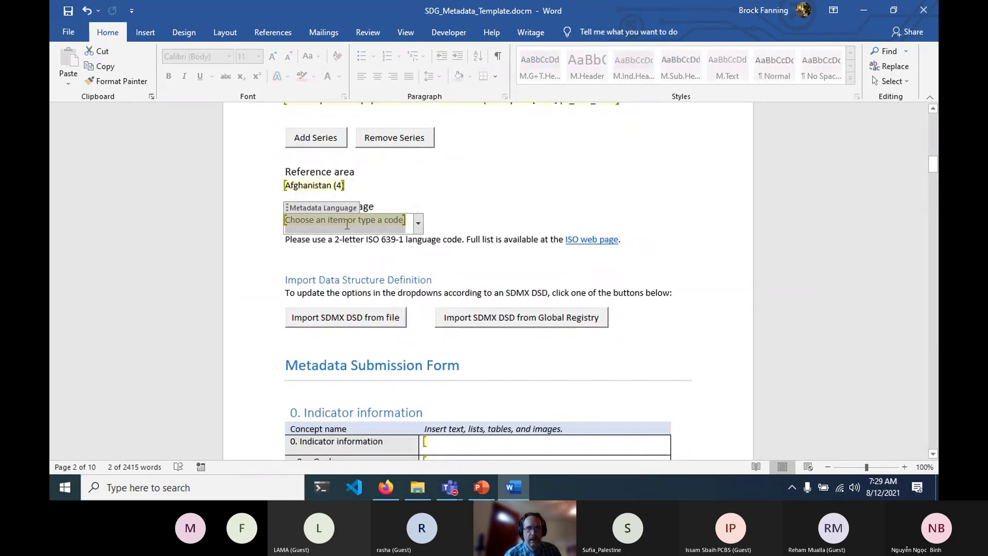
{"action": "left_click", "coordinate": [418, 223]}
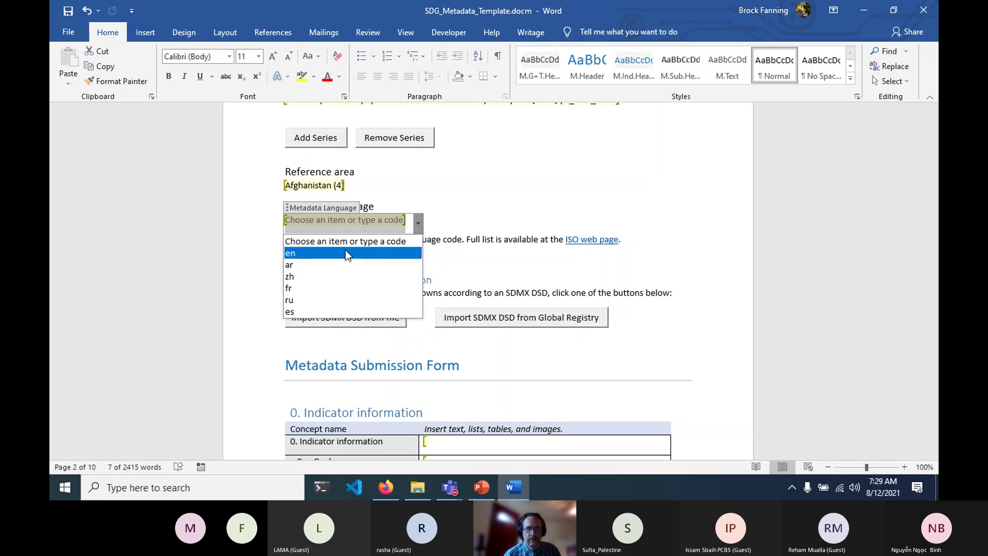
{"action": "left_click", "coordinate": [345, 249]}
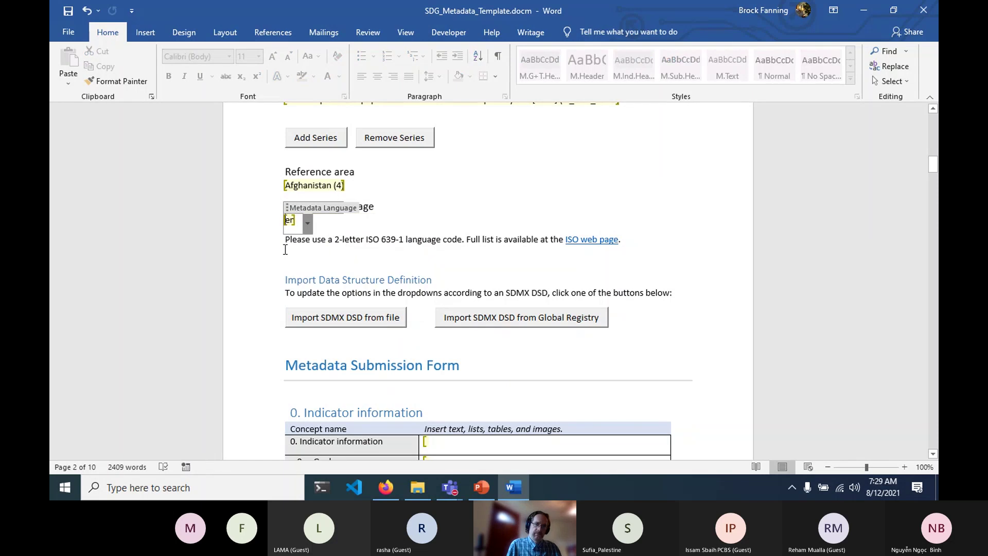
Step: Enter "Goal 1: No poverty" for concept 0.a. Goal in the Metadata Submission Form's Indicator information table
{"action": "scroll", "coordinate": [261, 256], "scroll_direction": "down", "scroll_amount": 2}
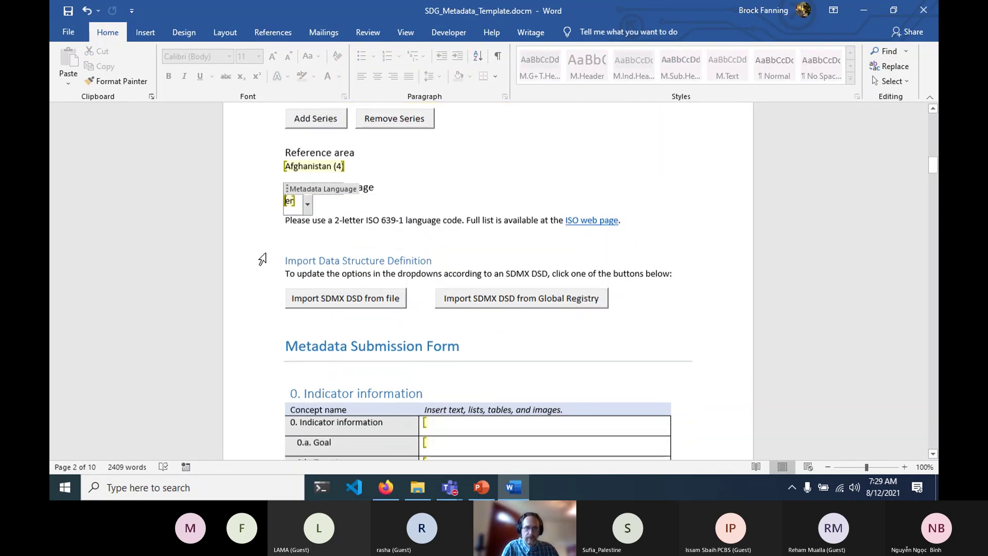
{"action": "scroll", "coordinate": [263, 259], "scroll_direction": "down", "scroll_amount": 1}
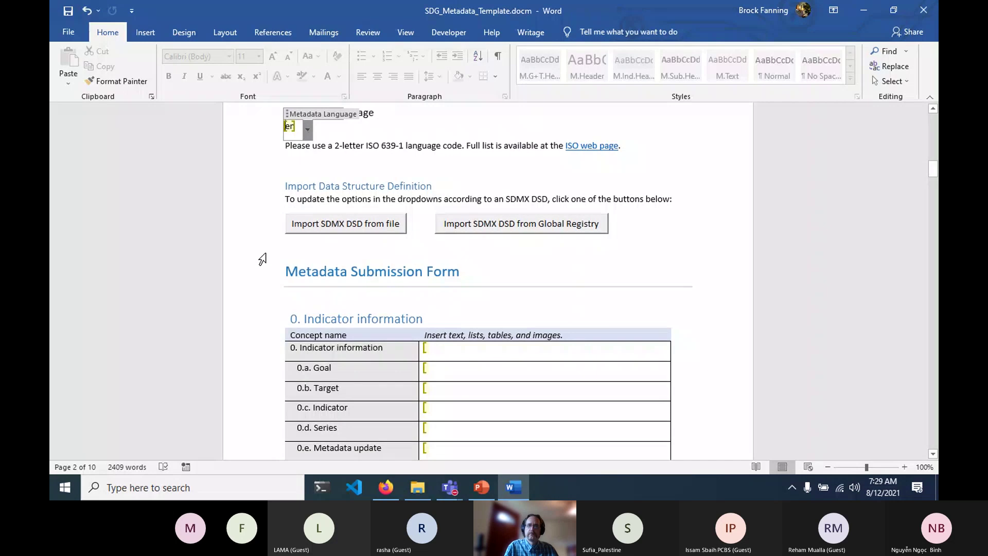
{"action": "scroll", "coordinate": [262, 259], "scroll_direction": "down", "scroll_amount": 1}
{"action": "scroll", "coordinate": [262, 258], "scroll_direction": "down", "scroll_amount": 1}
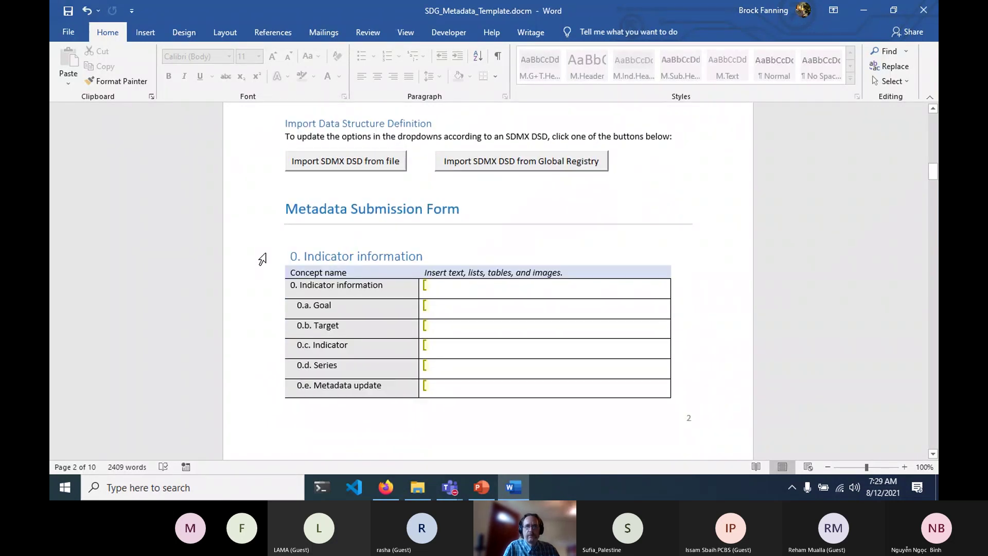
{"action": "scroll", "coordinate": [262, 259], "scroll_direction": "down", "scroll_amount": 3}
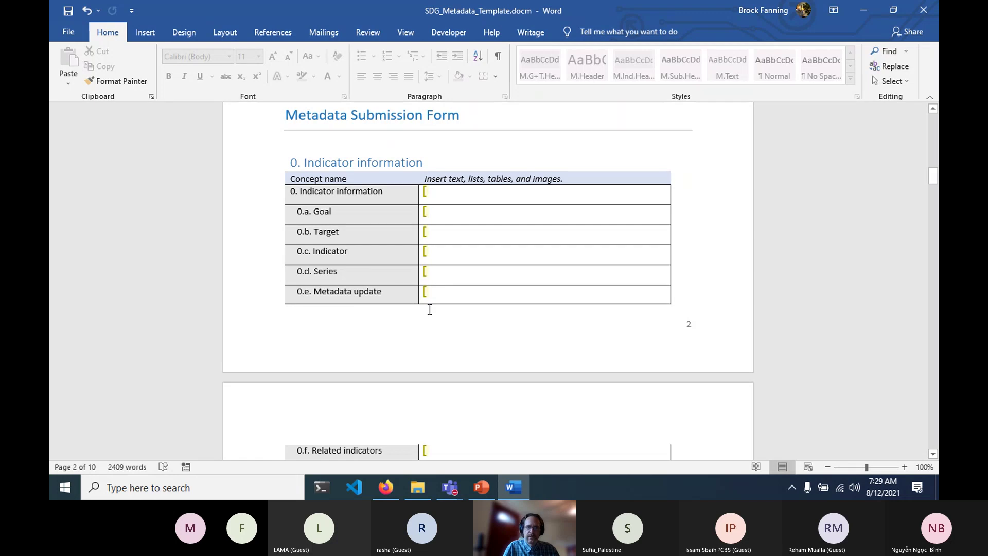
{"action": "left_click", "coordinate": [436, 197]}
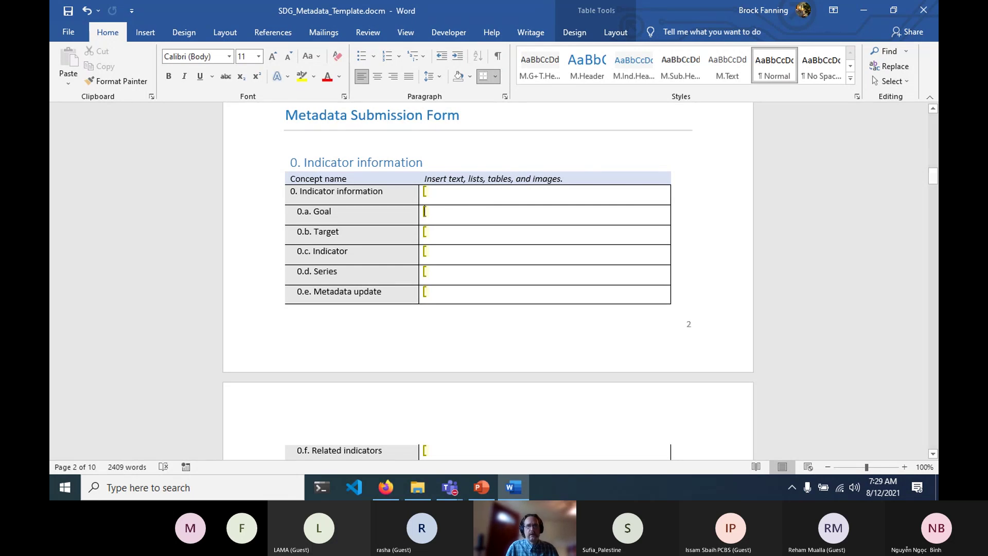
{"action": "type", "text": "Ga"}
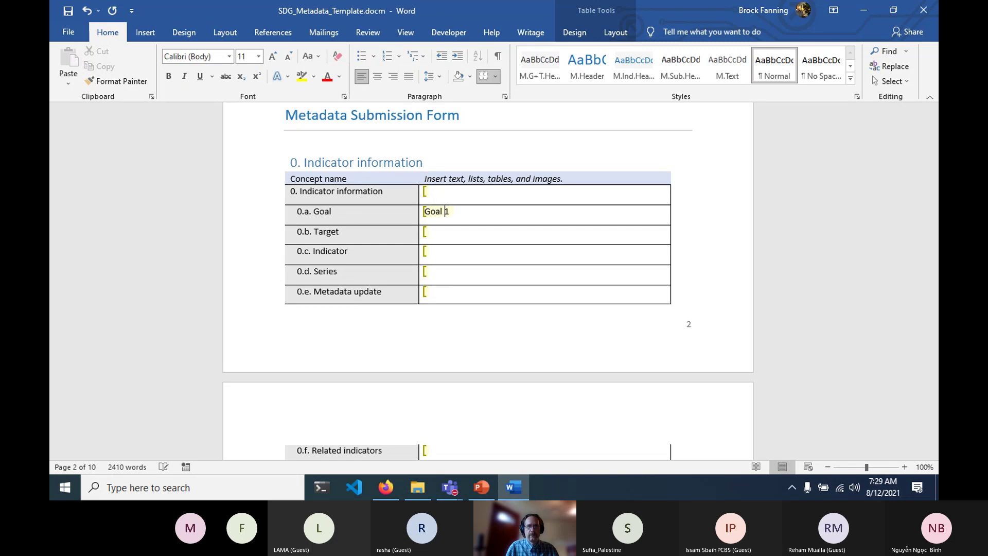
{"action": "type", "text": "al 1: "}
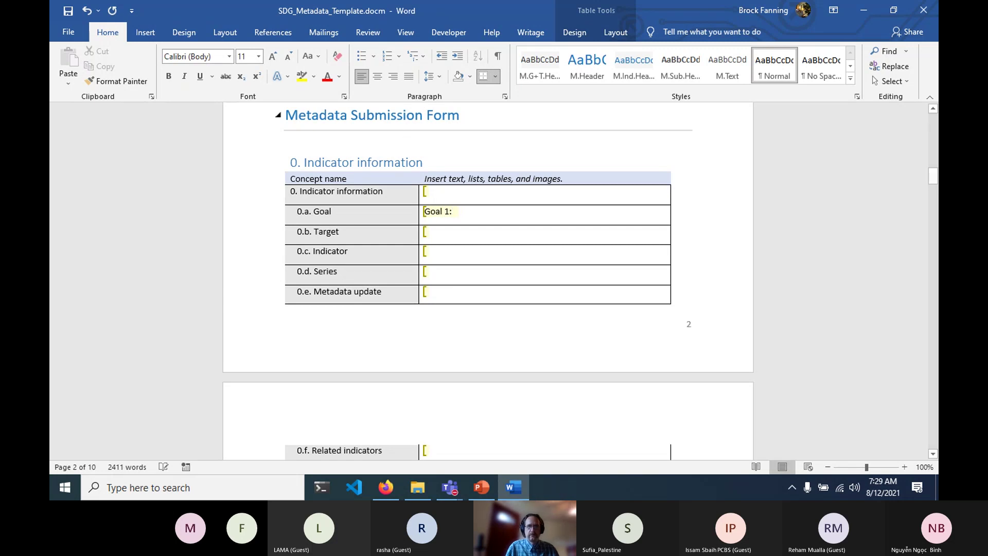
{"action": "type", "text": "No pover"}
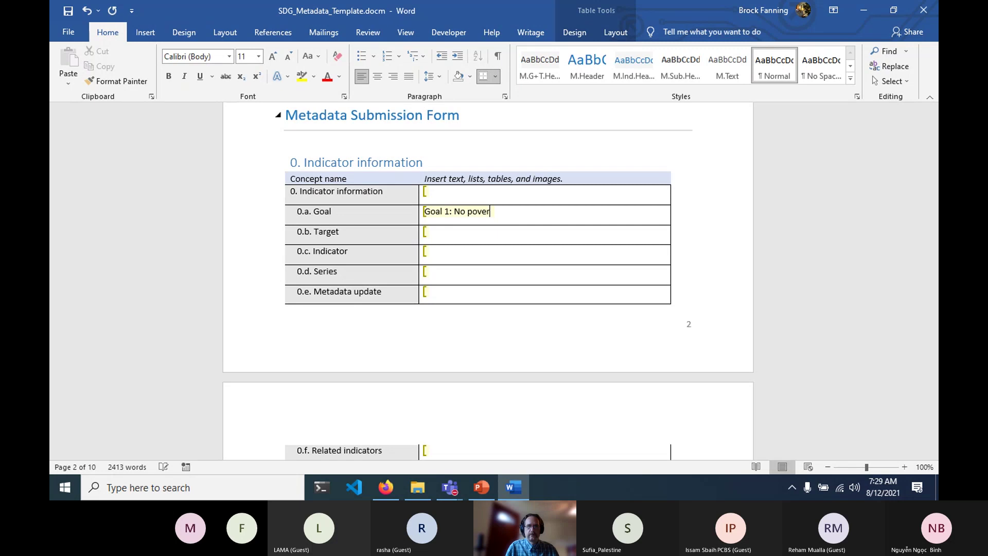
{"action": "type", "text": "ty"}
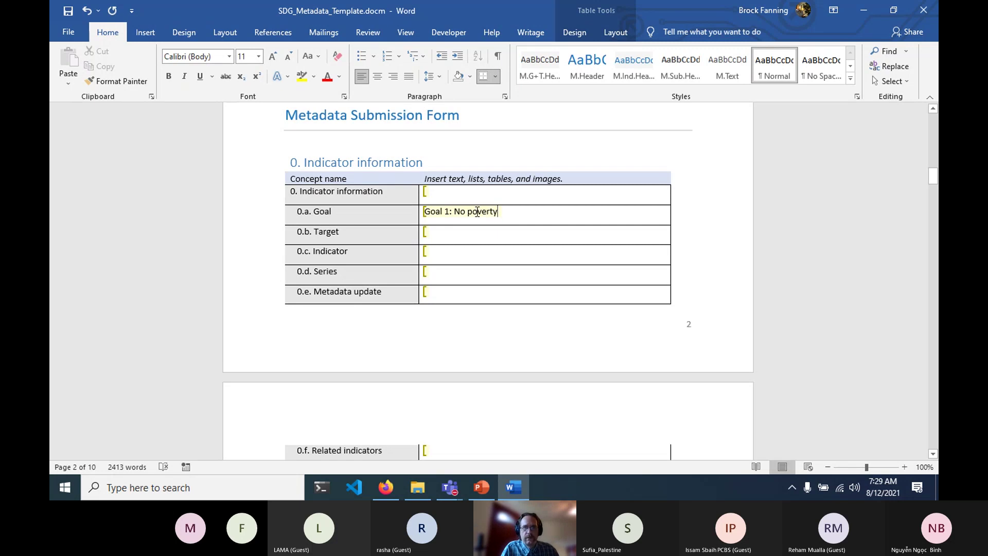
Step: Format the words "No poverty" in the 0.a. Goal entry as bold and italic
{"action": "left_click_drag", "start_coordinate": [492, 211], "coordinate": [459, 211]}
{"action": "left_click", "coordinate": [170, 77]}
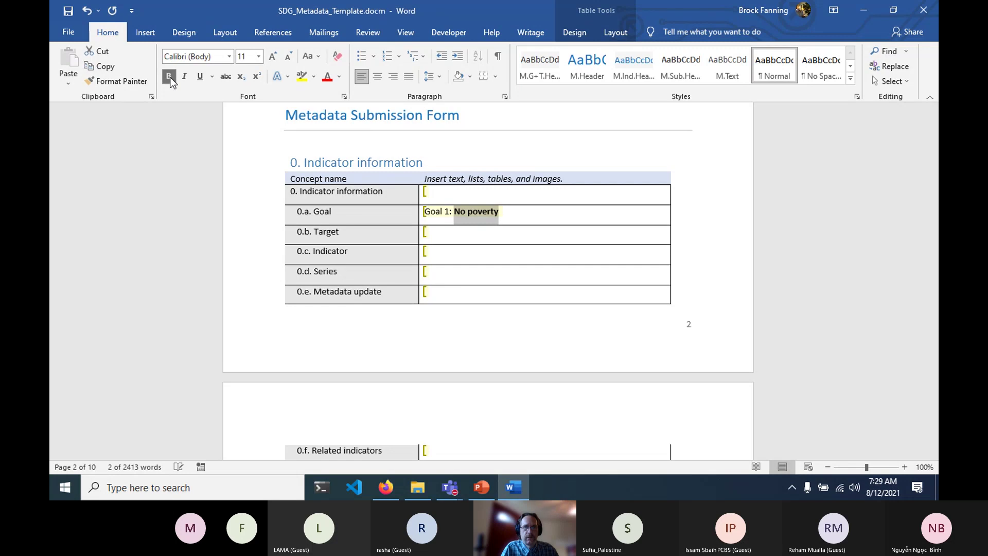
{"action": "left_click", "coordinate": [183, 78]}
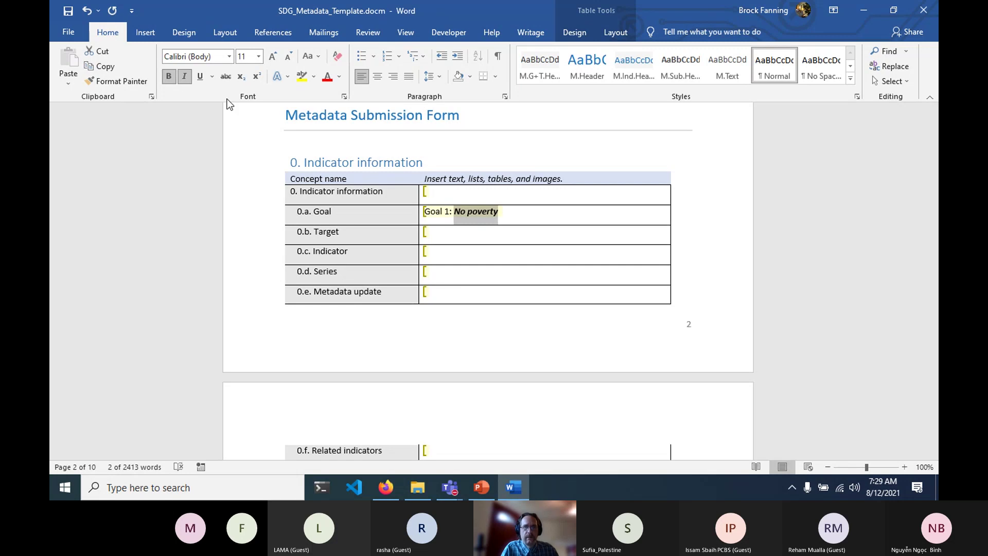
{"action": "left_click", "coordinate": [529, 213]}
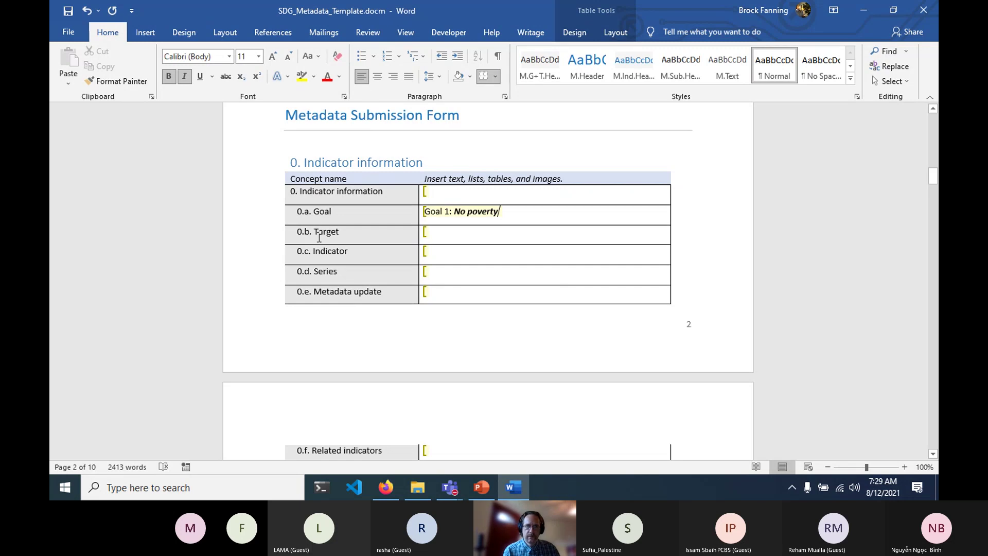
Step: Insert an equation with a stacked fraction in the 4.c. Method of computation entry under Other methodological considerations
{"action": "scroll", "coordinate": [439, 265], "scroll_direction": "down", "scroll_amount": 15}
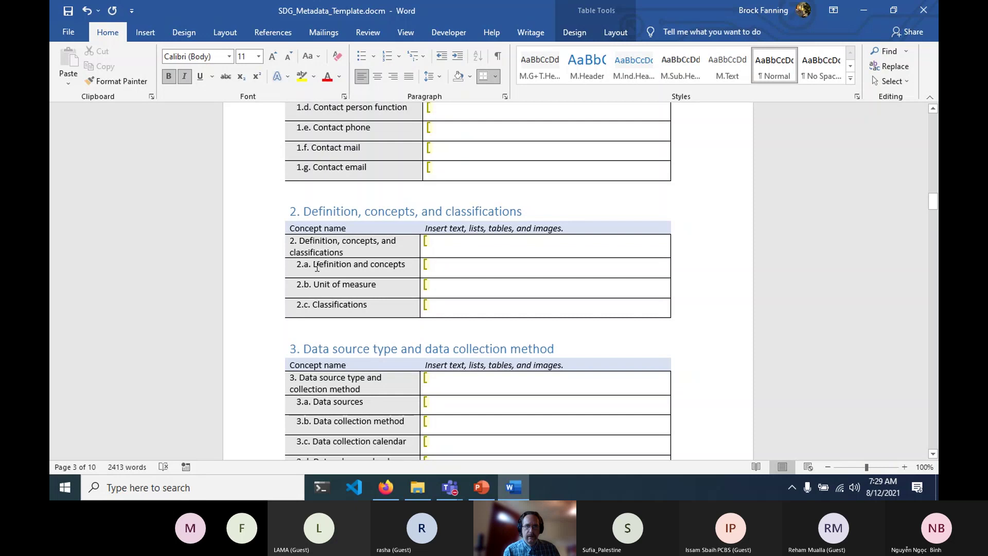
{"action": "scroll", "coordinate": [441, 265], "scroll_direction": "down", "scroll_amount": 6}
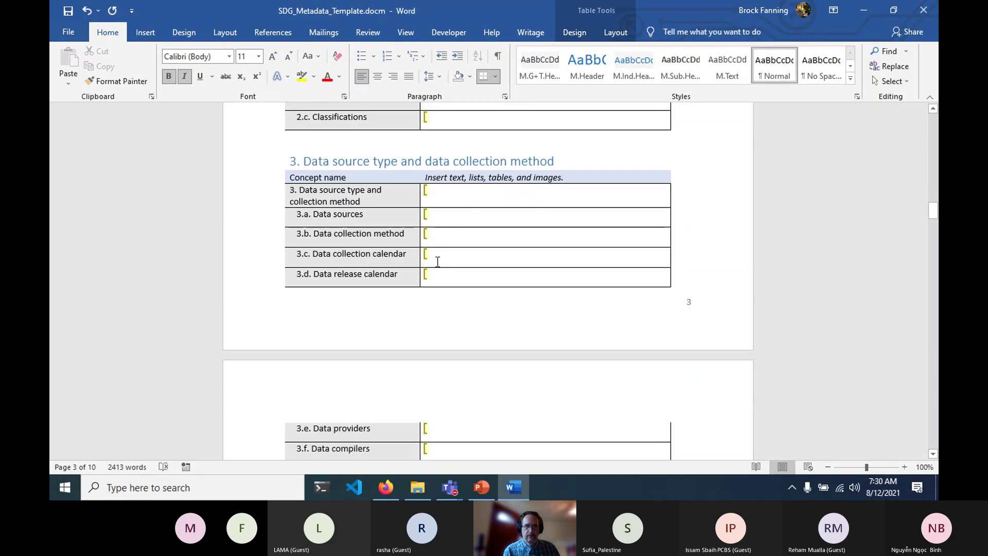
{"action": "scroll", "coordinate": [438, 262], "scroll_direction": "down", "scroll_amount": 5}
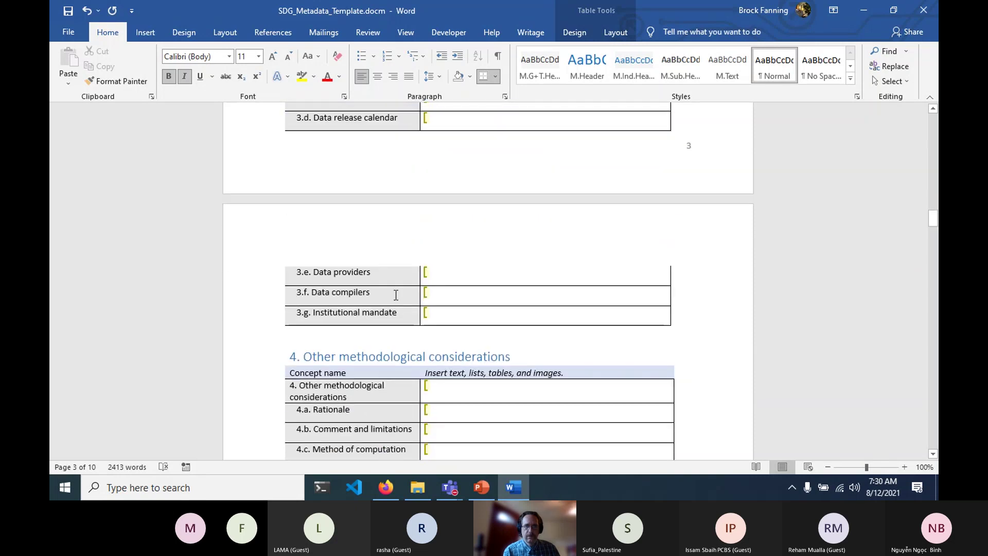
{"action": "scroll", "coordinate": [396, 295], "scroll_direction": "down", "scroll_amount": 4}
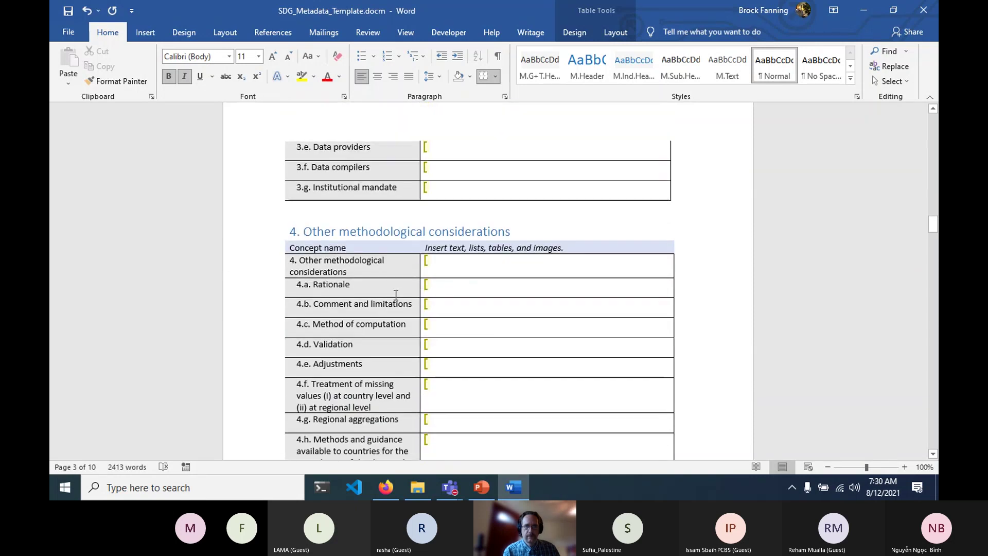
{"action": "left_click", "coordinate": [440, 325]}
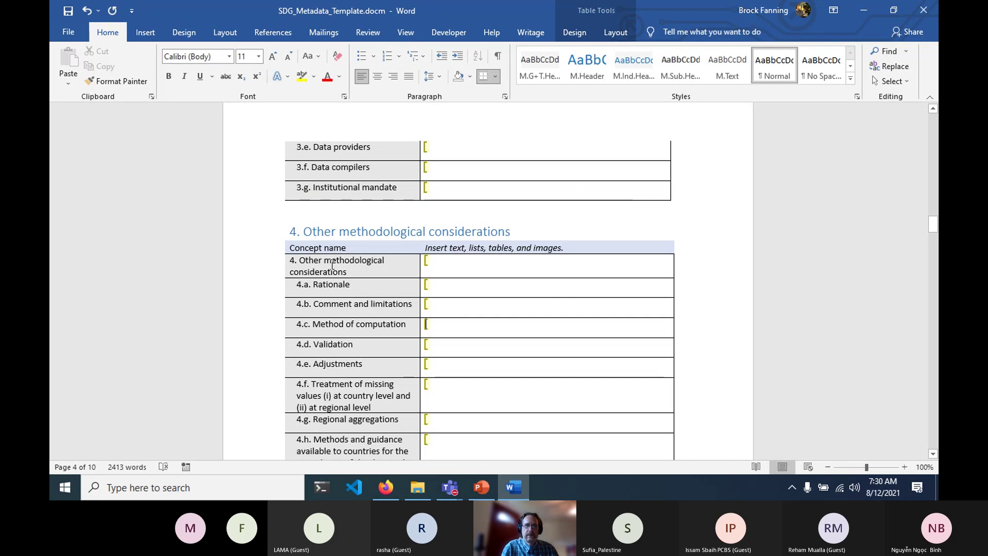
{"action": "left_click", "coordinate": [146, 30]}
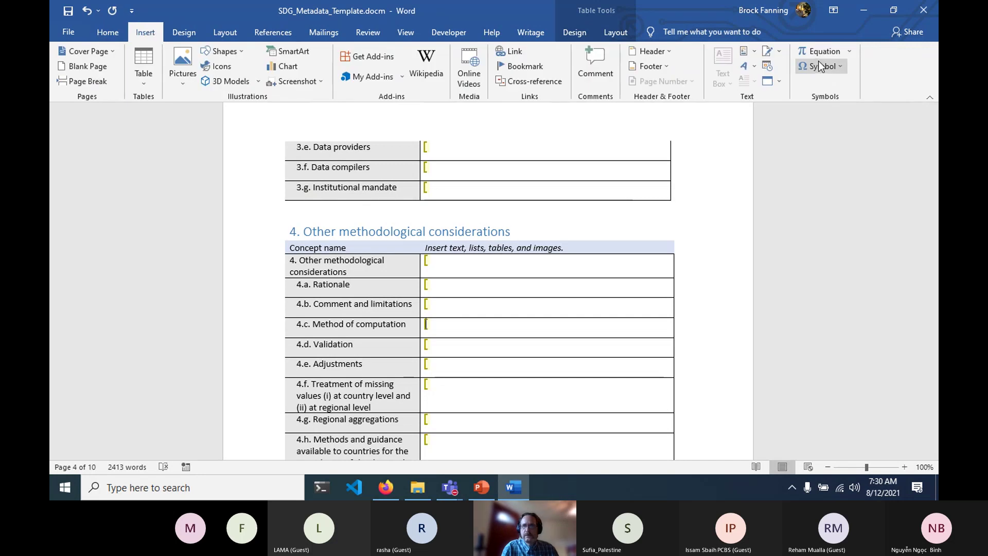
{"action": "left_click", "coordinate": [822, 51]}
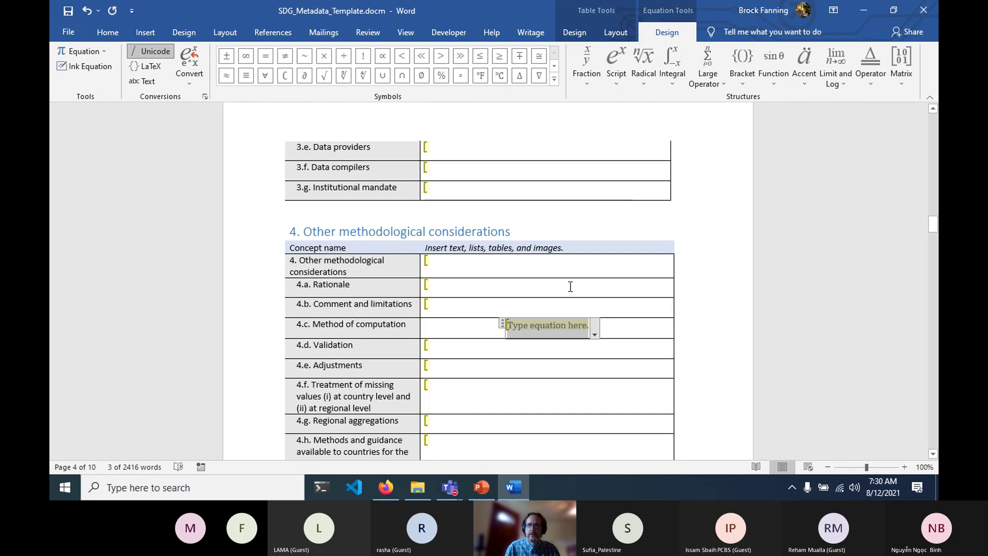
{"action": "left_click", "coordinate": [584, 65]}
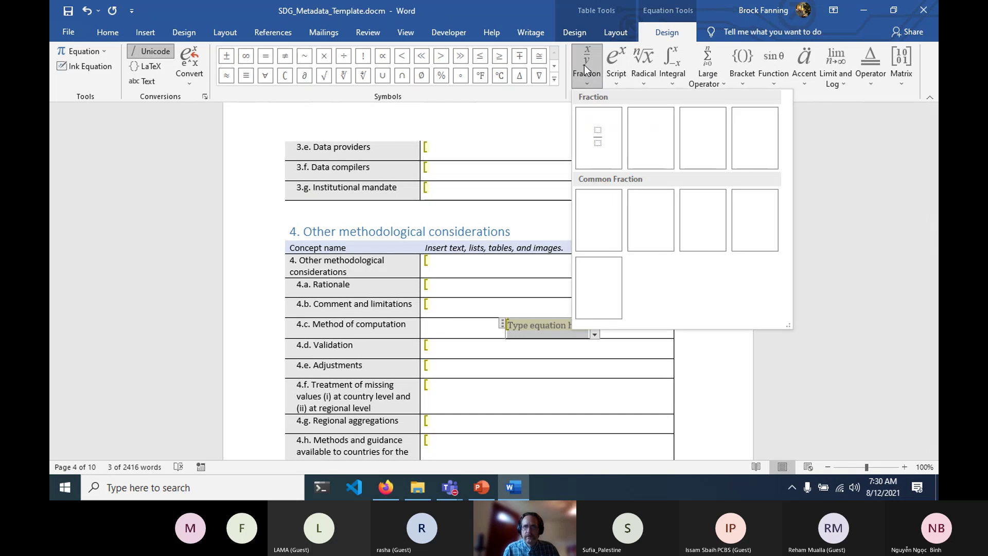
{"action": "left_click", "coordinate": [599, 146]}
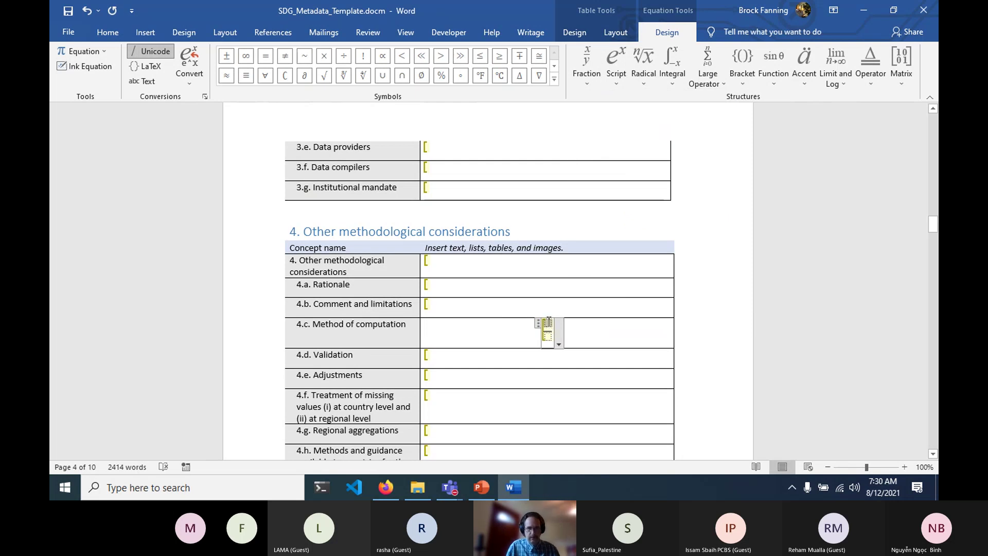
Step: Complete the equation in the 4.c. Method of computation entry as x/100 = y
{"action": "type", "text": "x"}
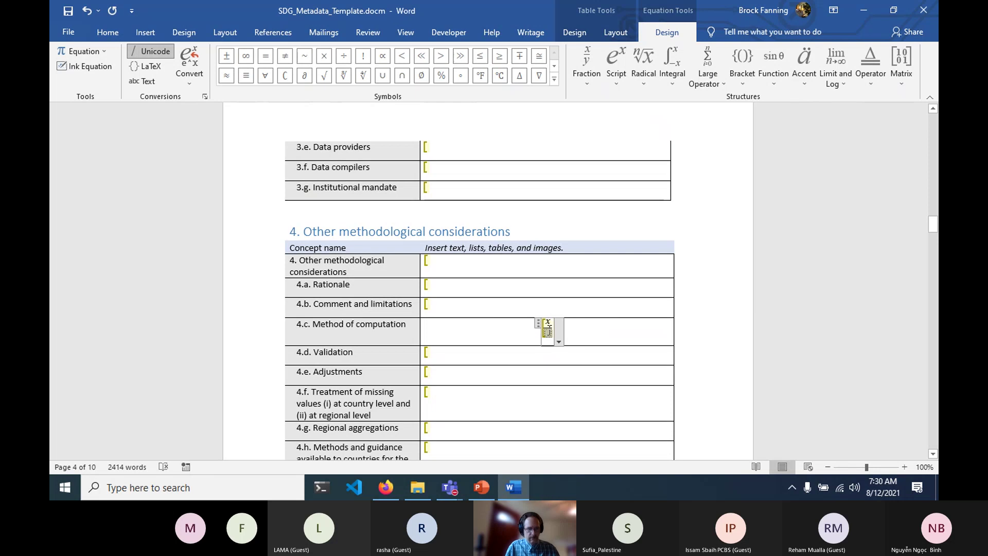
{"action": "key", "text": "Down"}
{"action": "type", "text": "100"}
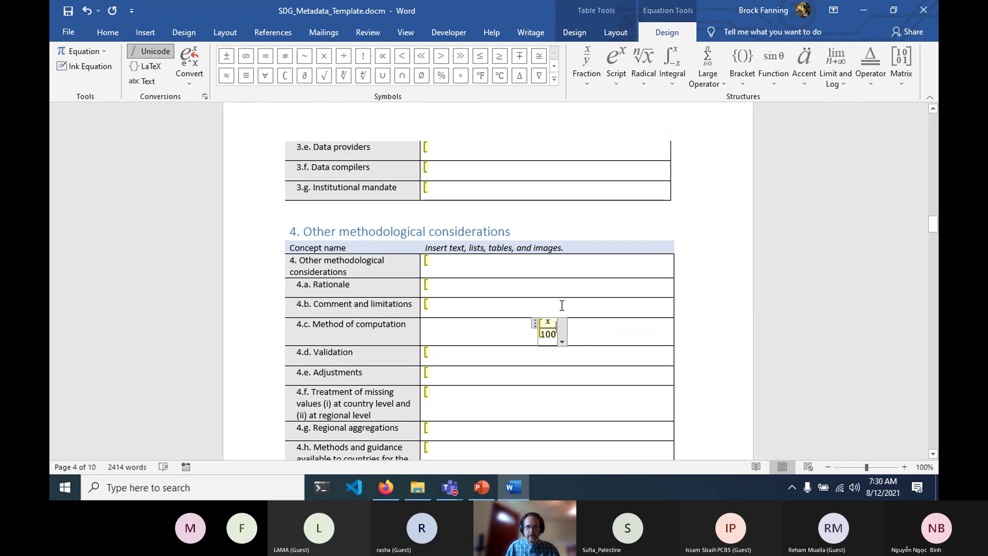
{"action": "key", "text": "Right"}
{"action": "type", "text": "="}
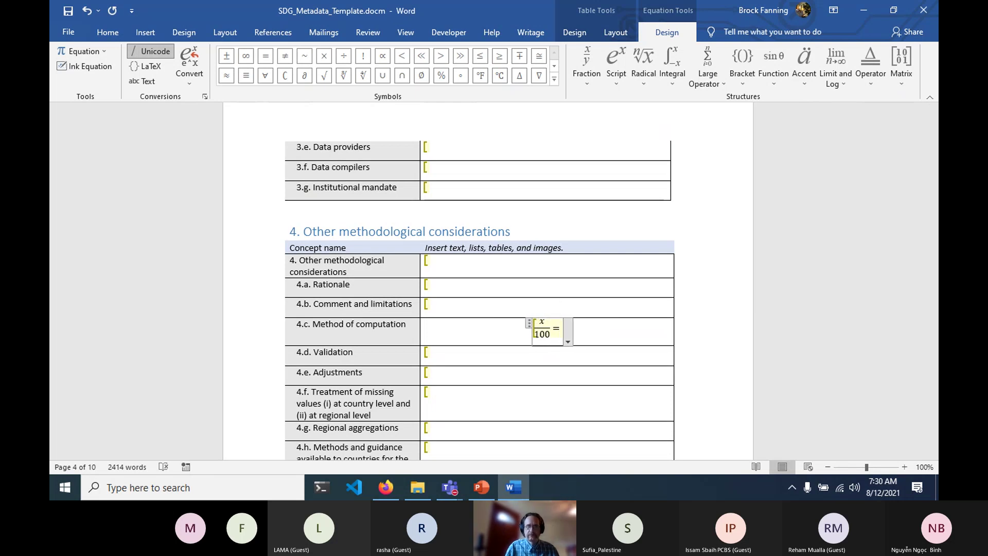
{"action": "type", "text": "y"}
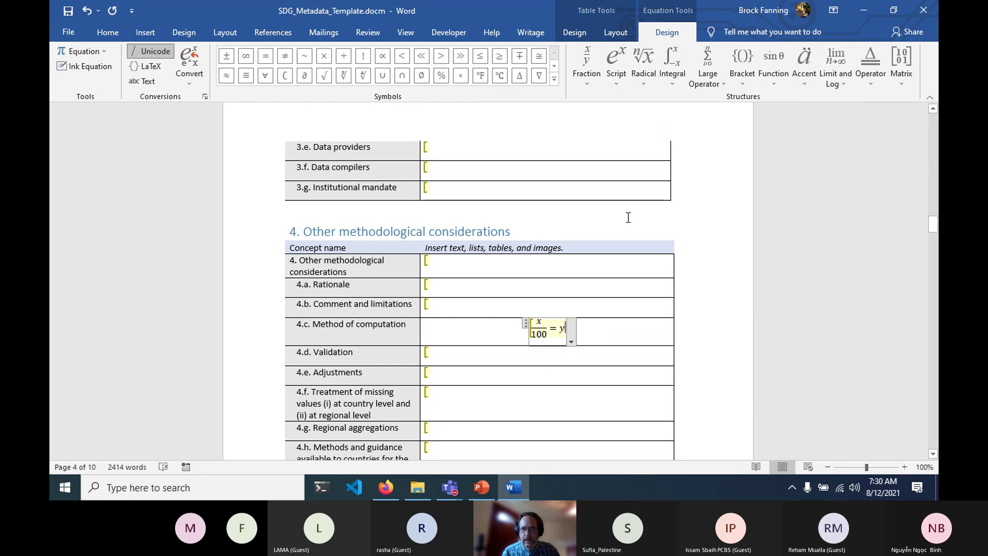
Step: Review the contents list and the section-level concept rows for Indicator information, Data reporter, and Definition, concepts, and classifications
{"action": "scroll", "coordinate": [217, 271], "scroll_direction": "up", "scroll_amount": 3}
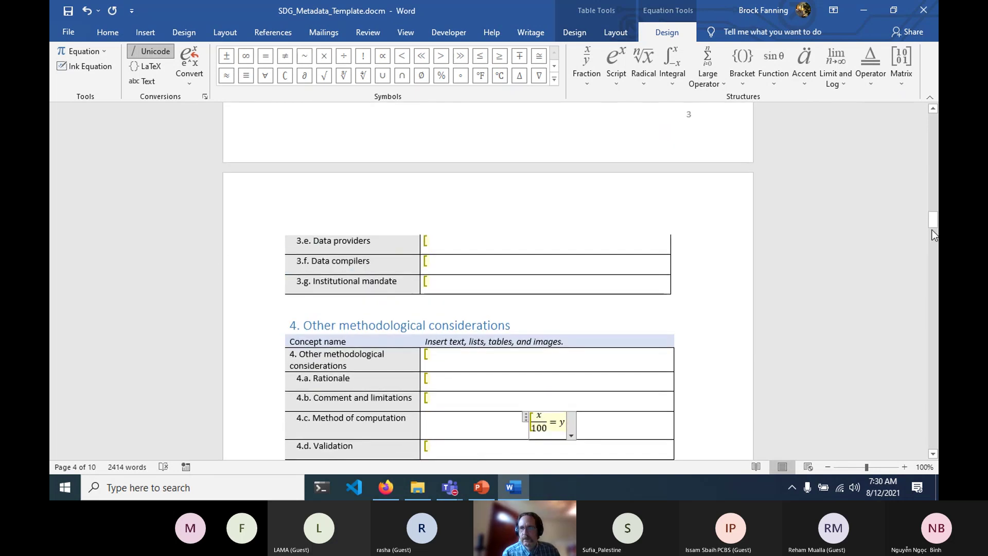
{"action": "left_click_drag", "start_coordinate": [933, 224], "coordinate": [934, 122]}
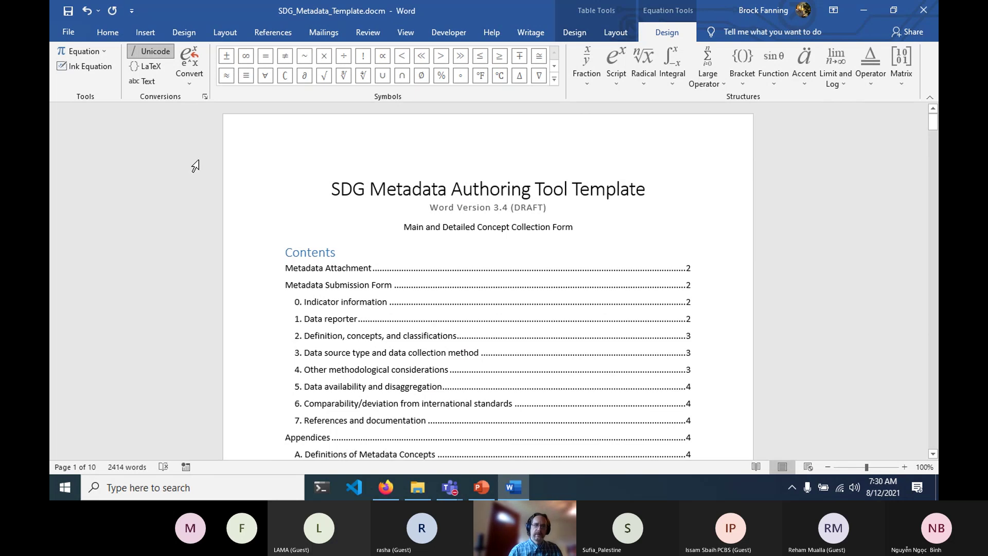
{"action": "scroll", "coordinate": [844, 221], "scroll_direction": "down", "scroll_amount": 1}
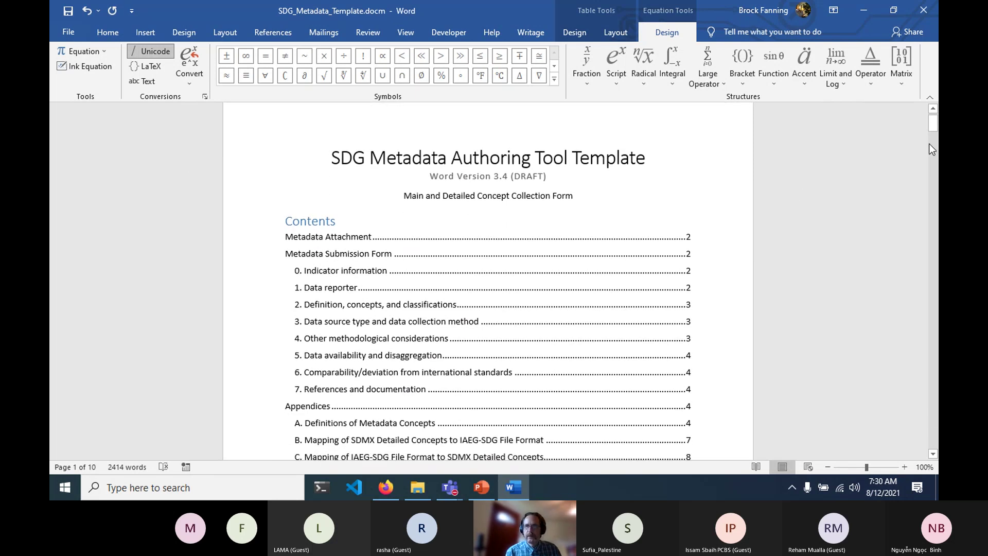
{"action": "left_click_drag", "start_coordinate": [934, 129], "coordinate": [935, 183]}
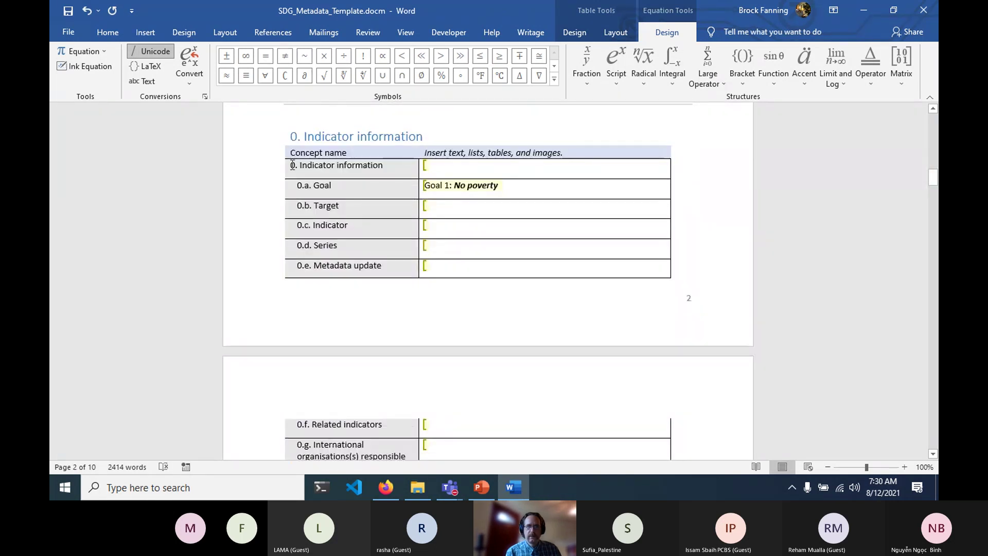
{"action": "left_click", "coordinate": [438, 165]}
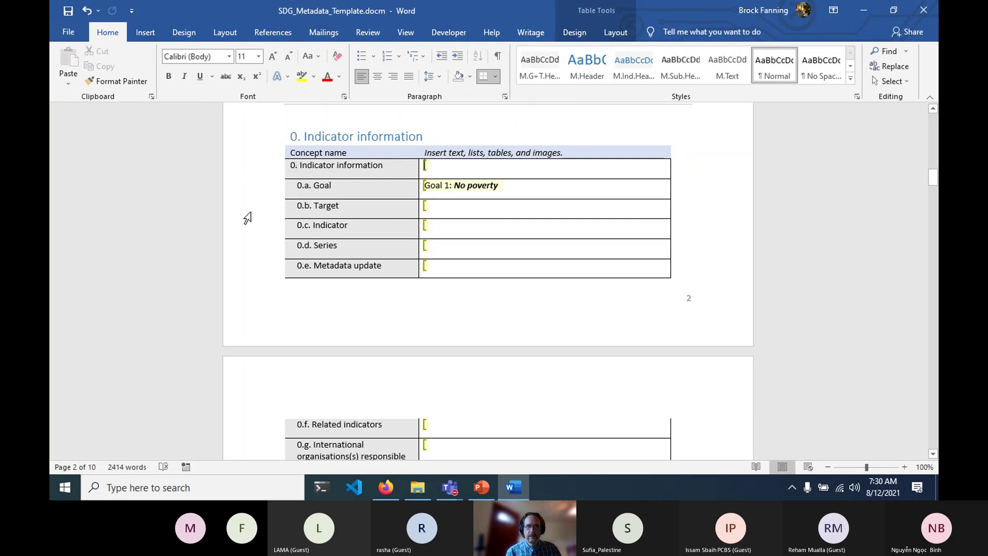
{"action": "scroll", "coordinate": [247, 218], "scroll_direction": "down", "scroll_amount": 10}
{"action": "left_click_drag", "start_coordinate": [353, 158], "coordinate": [293, 163]}
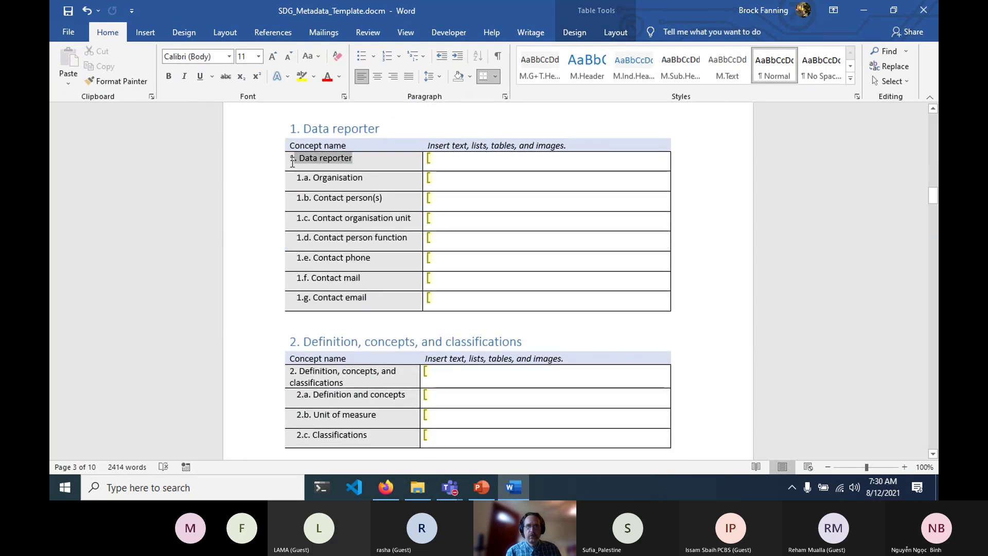
{"action": "scroll", "coordinate": [265, 227], "scroll_direction": "down", "scroll_amount": 1}
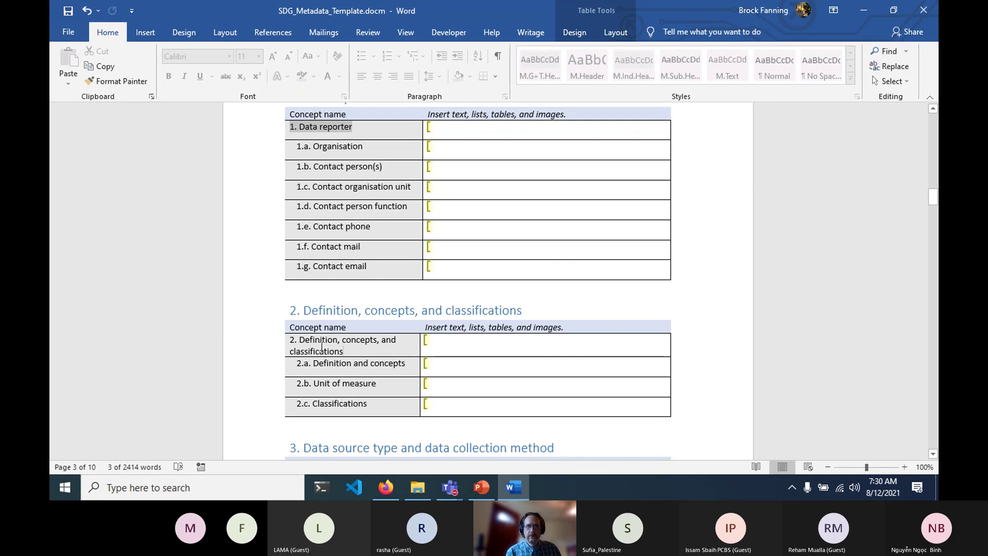
{"action": "left_click_drag", "start_coordinate": [322, 346], "coordinate": [287, 339]}
{"action": "scroll", "coordinate": [239, 199], "scroll_direction": "up", "scroll_amount": 1}
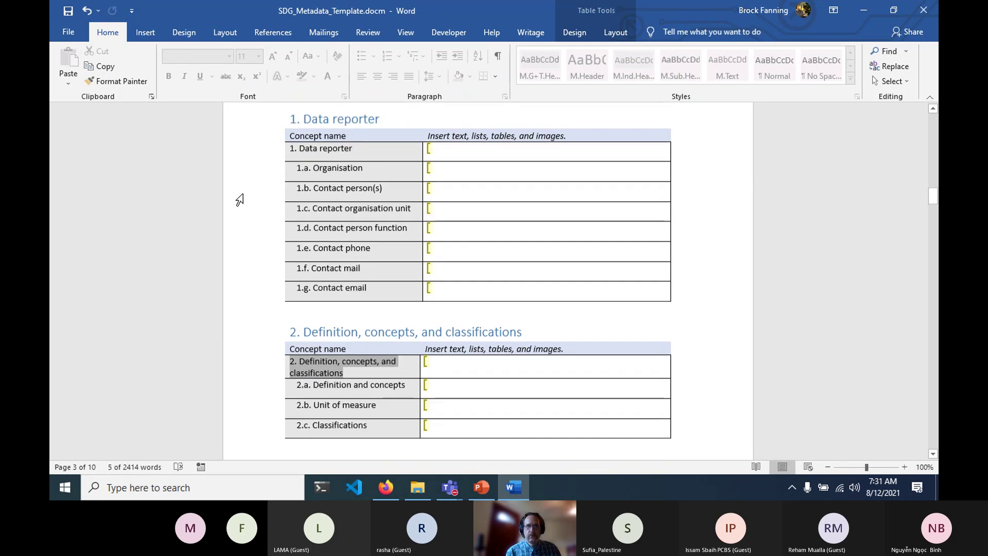
{"action": "left_click", "coordinate": [433, 177]}
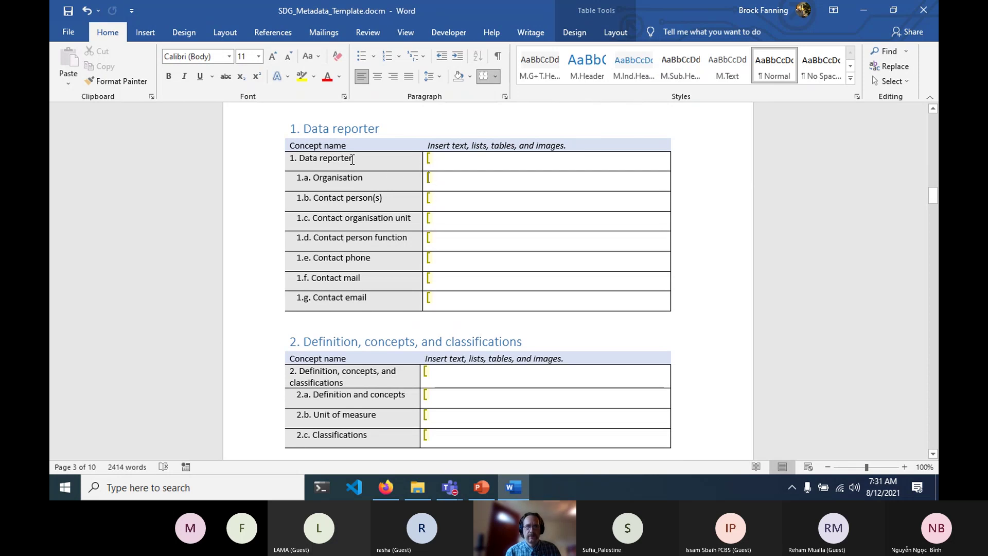
{"action": "left_click_drag", "start_coordinate": [352, 160], "coordinate": [287, 161]}
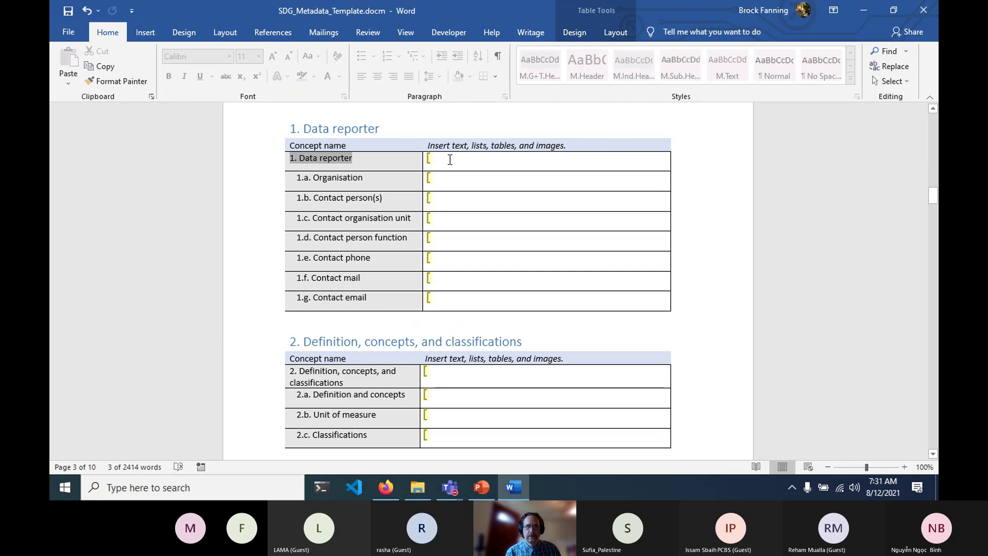
{"action": "left_click", "coordinate": [431, 157]}
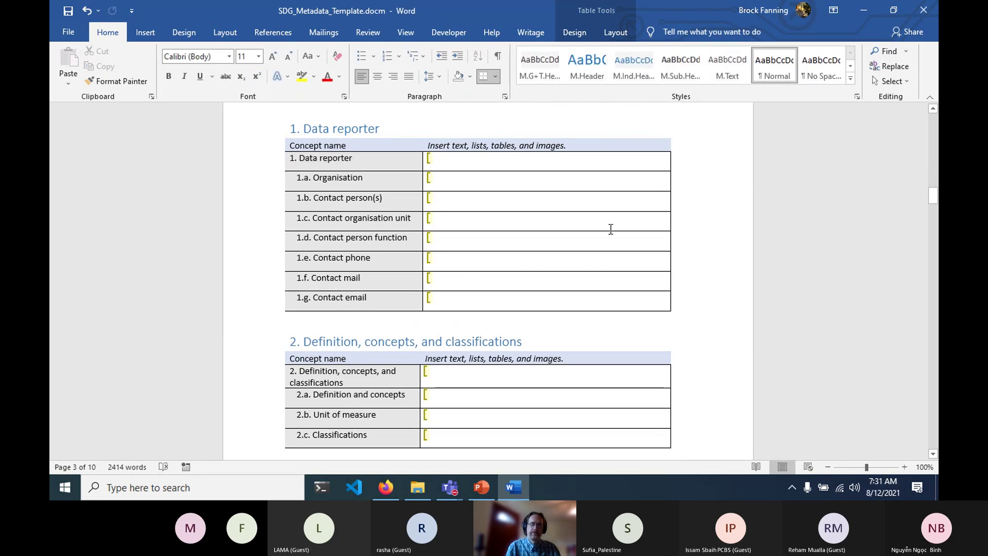
Step: Review the Metadata Attachment settings and template start, and switch to PowerPoint's "Converting metadata to SDMX" slide
{"action": "scroll", "coordinate": [697, 291], "scroll_direction": "up", "scroll_amount": 2}
{"action": "scroll", "coordinate": [697, 291], "scroll_direction": "up", "scroll_amount": 12}
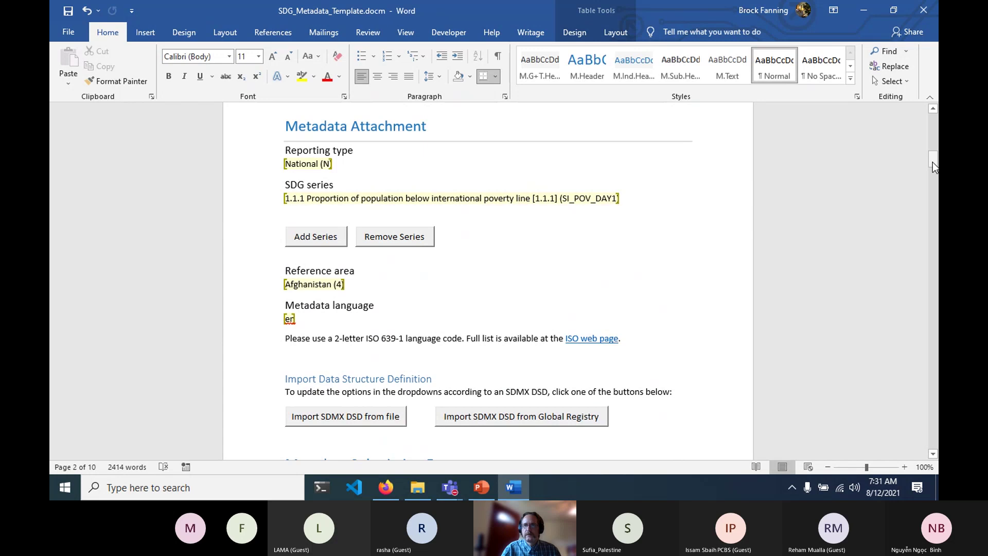
{"action": "left_click_drag", "start_coordinate": [932, 162], "coordinate": [926, 124]}
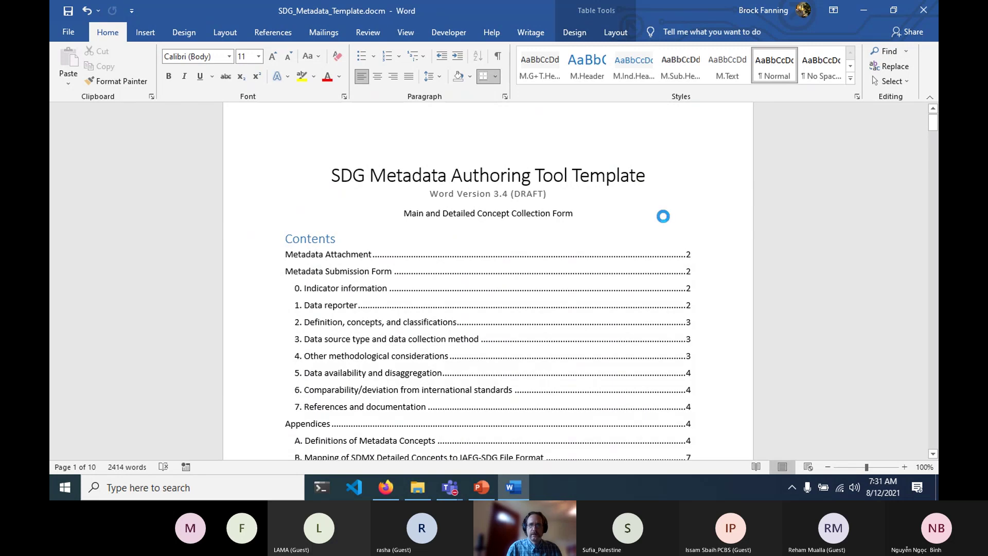
{"action": "mouse_move", "coordinate": [456, 496]}
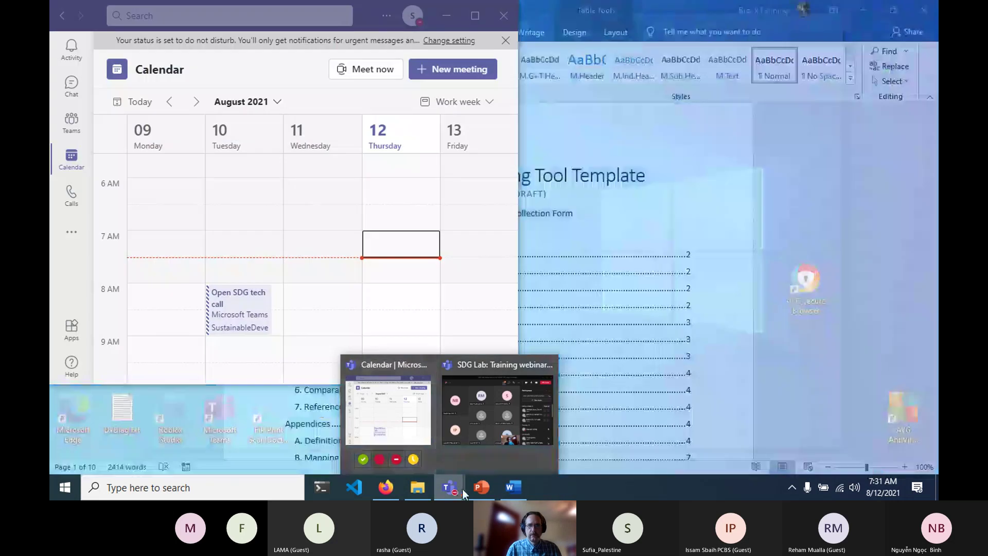
{"action": "left_click", "coordinate": [480, 491]}
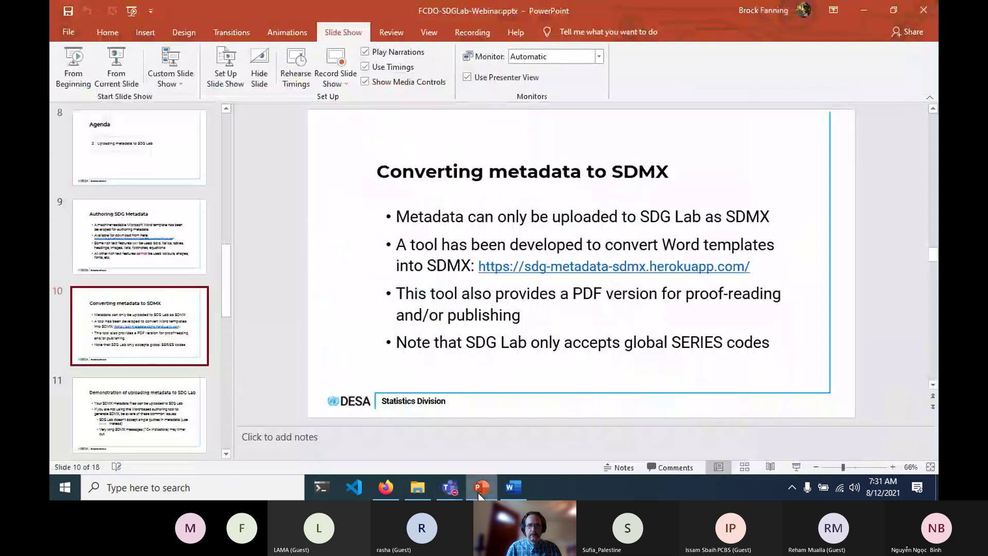
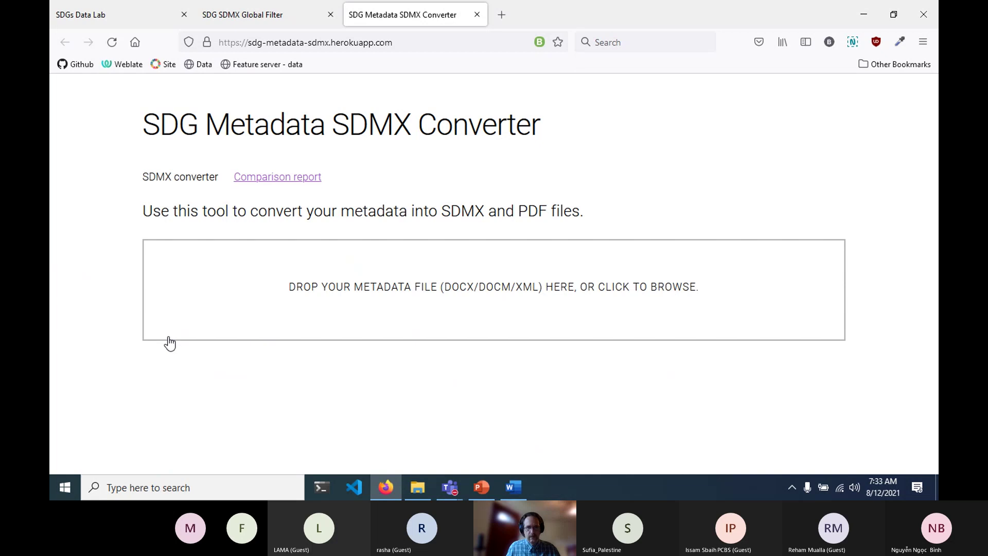
Step: Dock File Explorer's metadata folder window beside the converter page and narrow it to uncover most of the upload area
{"action": "left_click", "coordinate": [418, 490]}
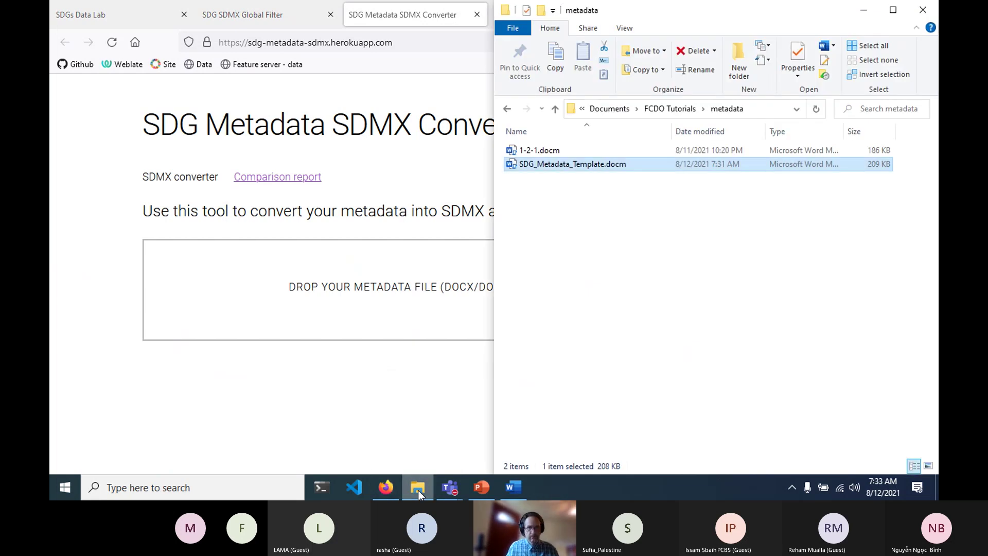
{"action": "key", "text": "super+Left"}
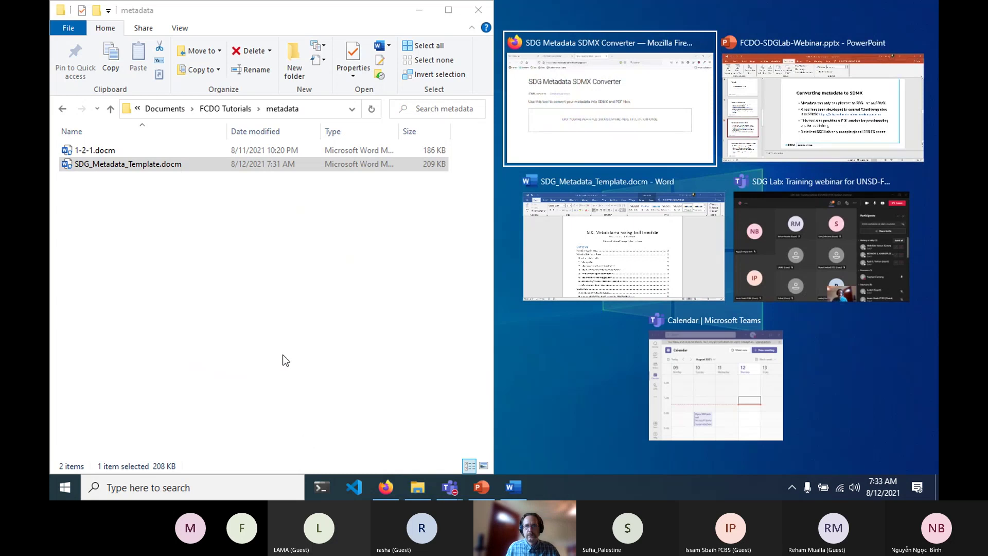
{"action": "left_click", "coordinate": [282, 354]}
{"action": "left_click", "coordinate": [409, 485]}
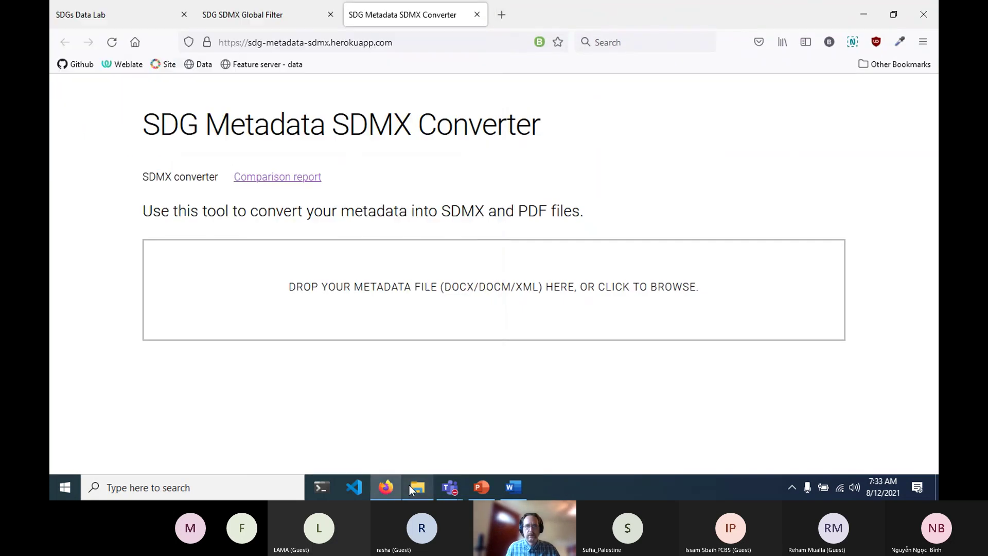
{"action": "left_click", "coordinate": [412, 484]}
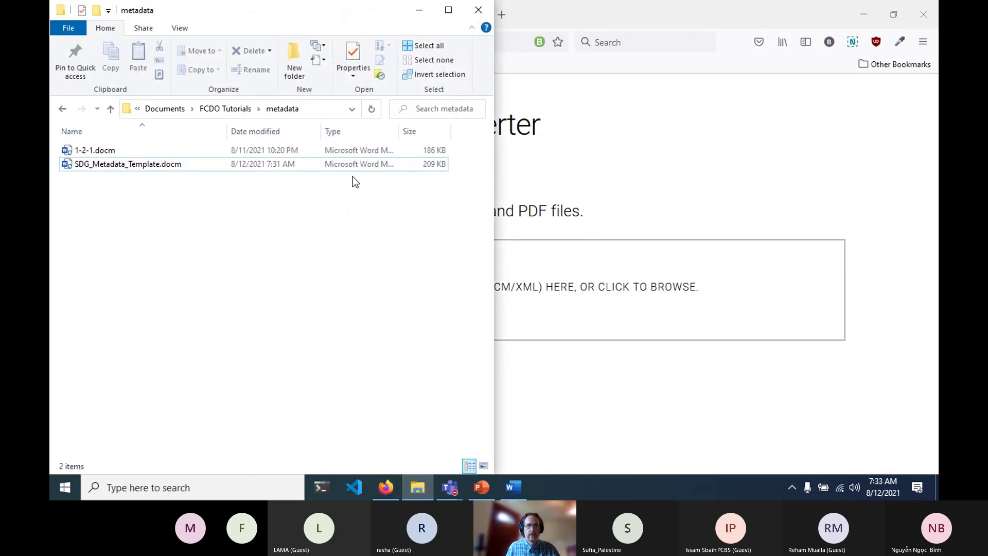
{"action": "key", "text": "super+Down"}
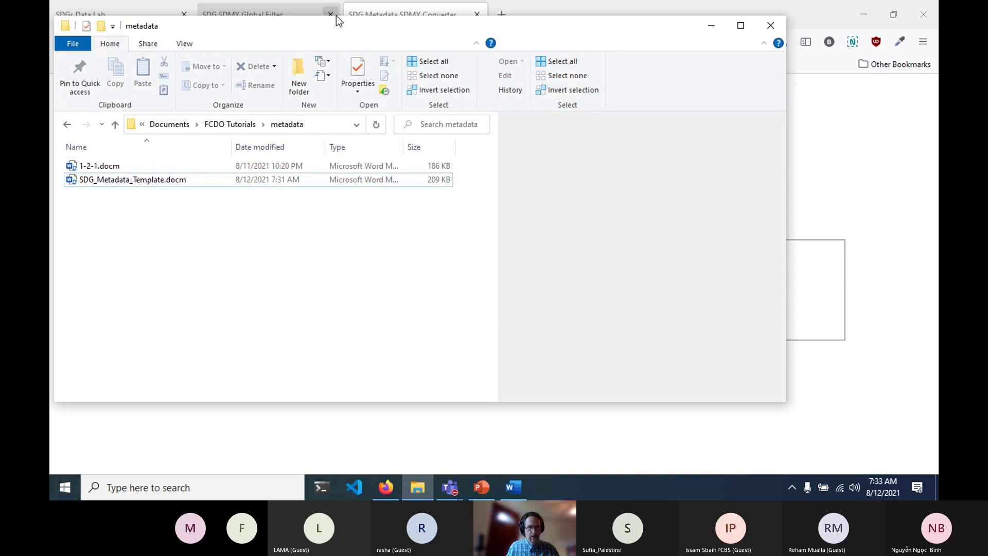
{"action": "key", "text": "super+Right"}
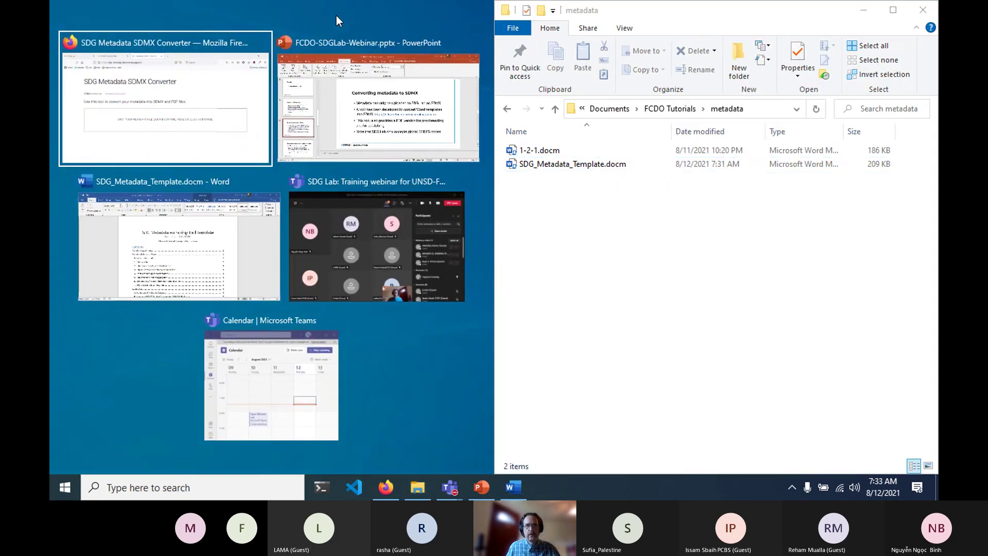
{"action": "key", "text": "Escape"}
{"action": "left_click_drag", "start_coordinate": [495, 253], "coordinate": [710, 253]}
{"action": "left_click", "coordinate": [756, 163]}
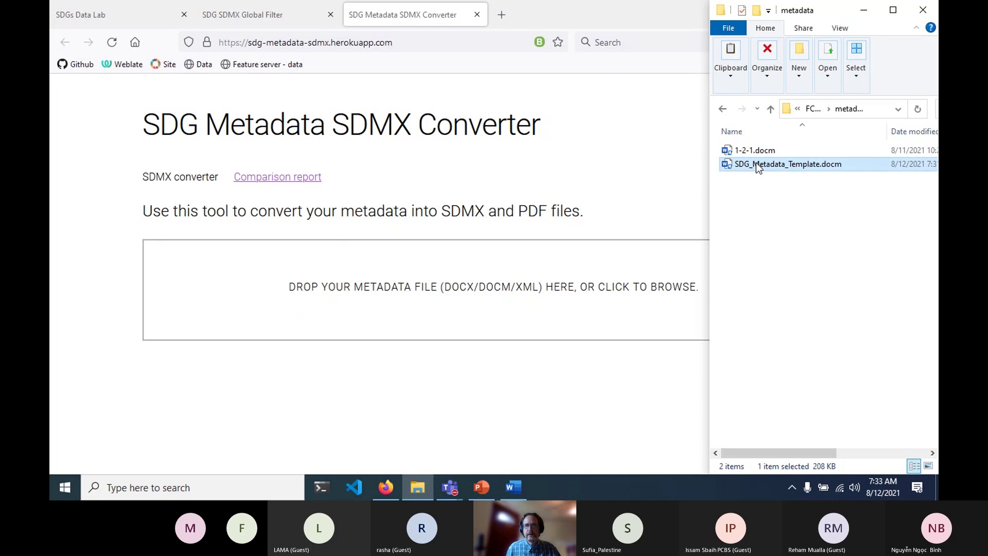
Step: Fit the browser window beside the metadata folder and upload SDG_Metadata_Template.docm to the SDG Metadata SDMX Converter
{"action": "left_click", "coordinate": [289, 339]}
{"action": "key", "text": "super+Up"}
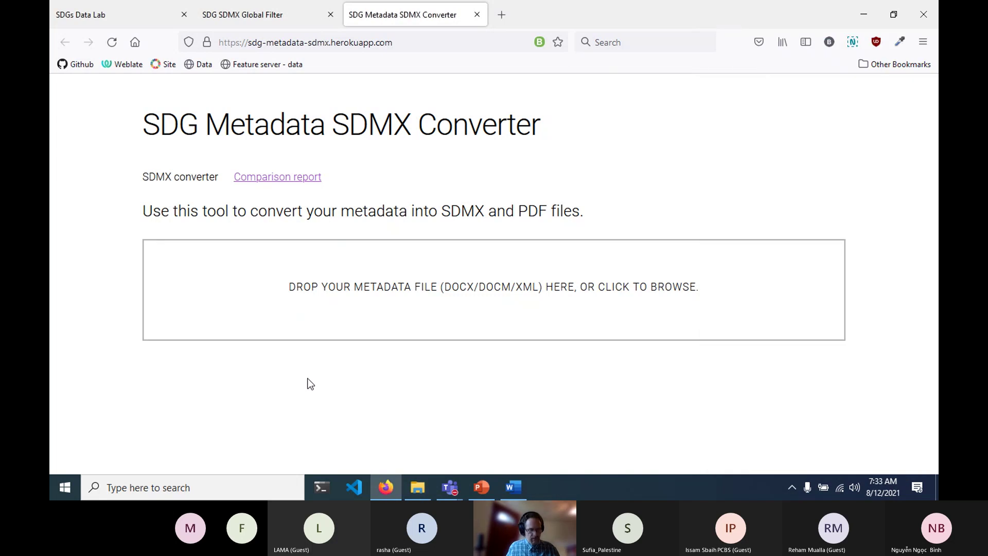
{"action": "key", "text": "super+Down"}
{"action": "left_click", "coordinate": [771, 292]}
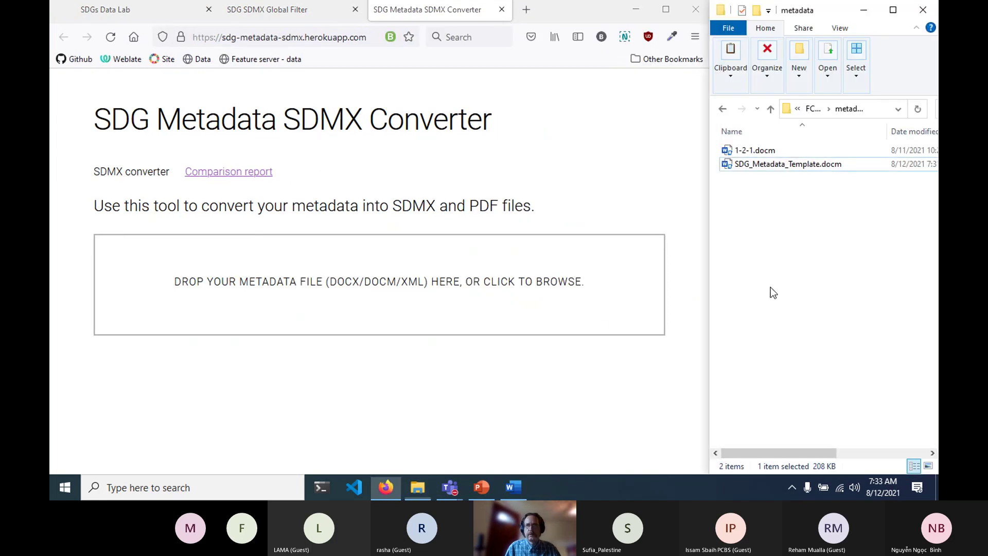
{"action": "left_click_drag", "start_coordinate": [777, 166], "coordinate": [295, 301]}
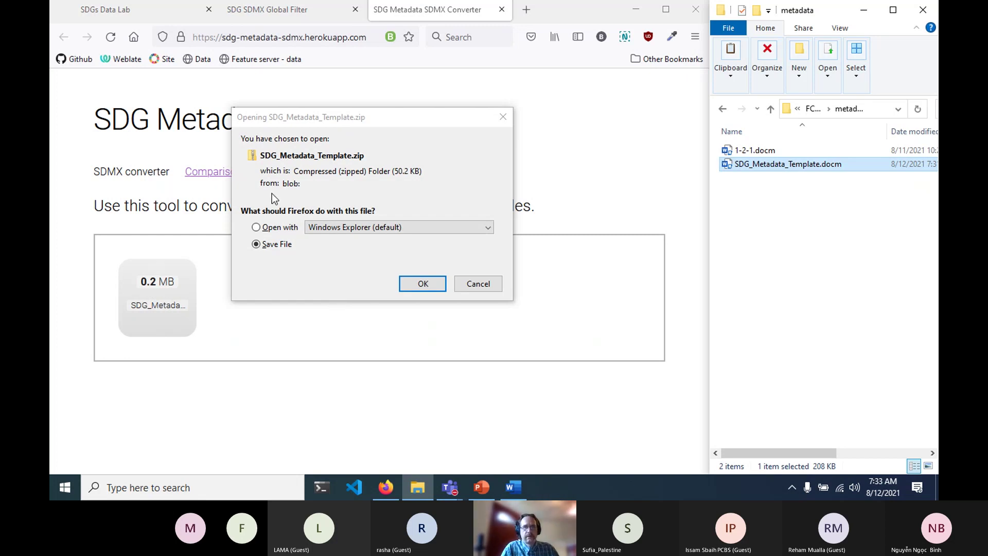
Step: Save the converted SDG_Metadata_Template.zip in the metadata folder under FCDO Tutorials and return to that folder's window
{"action": "left_click", "coordinate": [417, 286]}
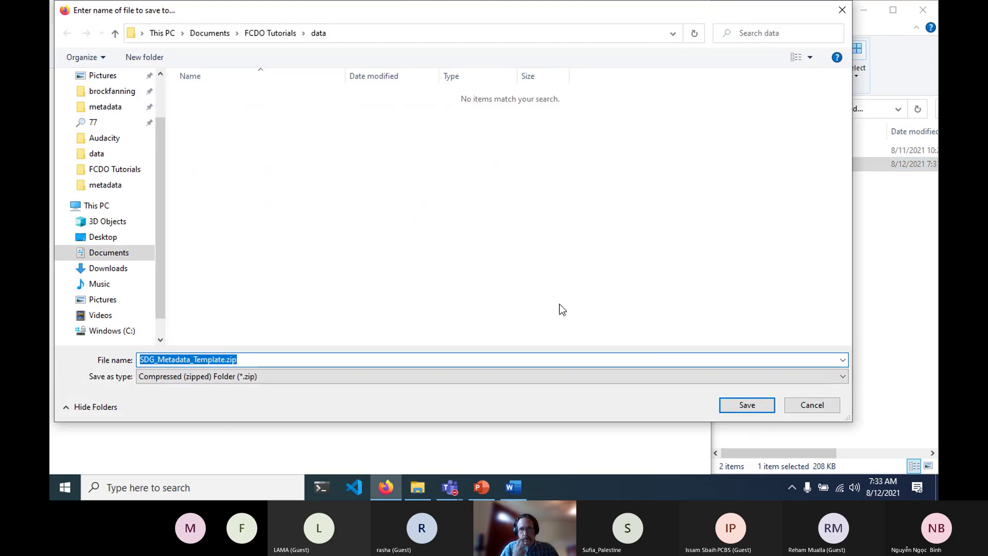
{"action": "left_click", "coordinate": [280, 34]}
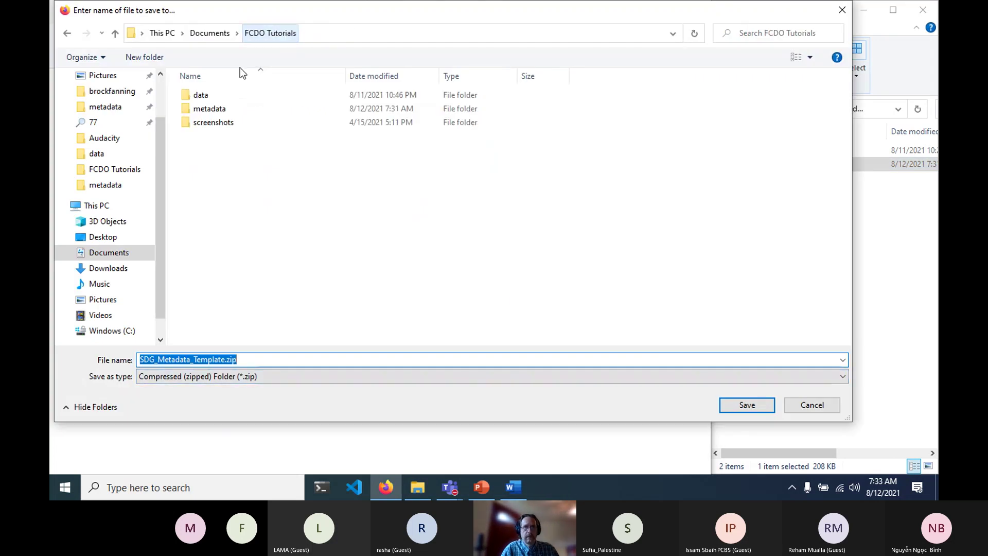
{"action": "double_click", "coordinate": [211, 107]}
{"action": "left_click", "coordinate": [741, 405]}
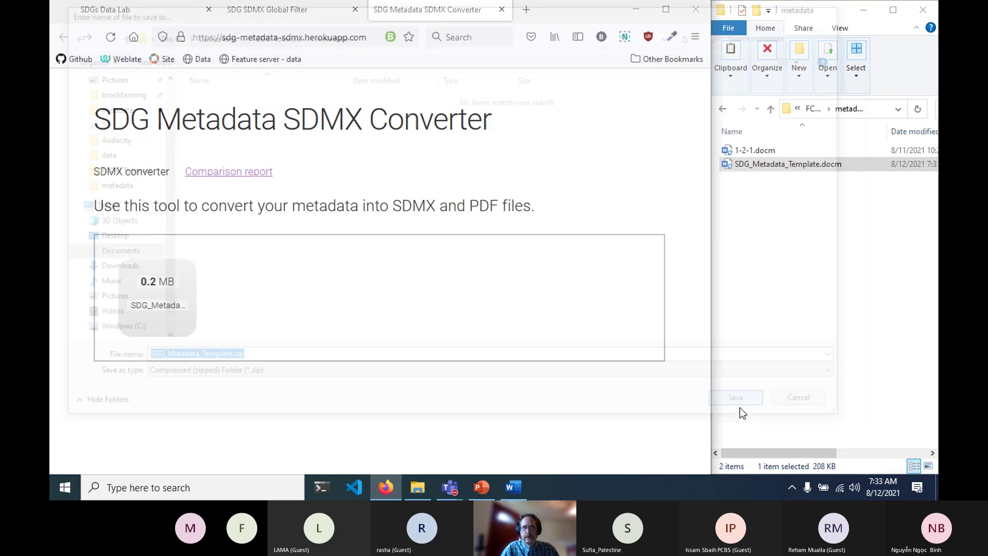
{"action": "left_click", "coordinate": [800, 249]}
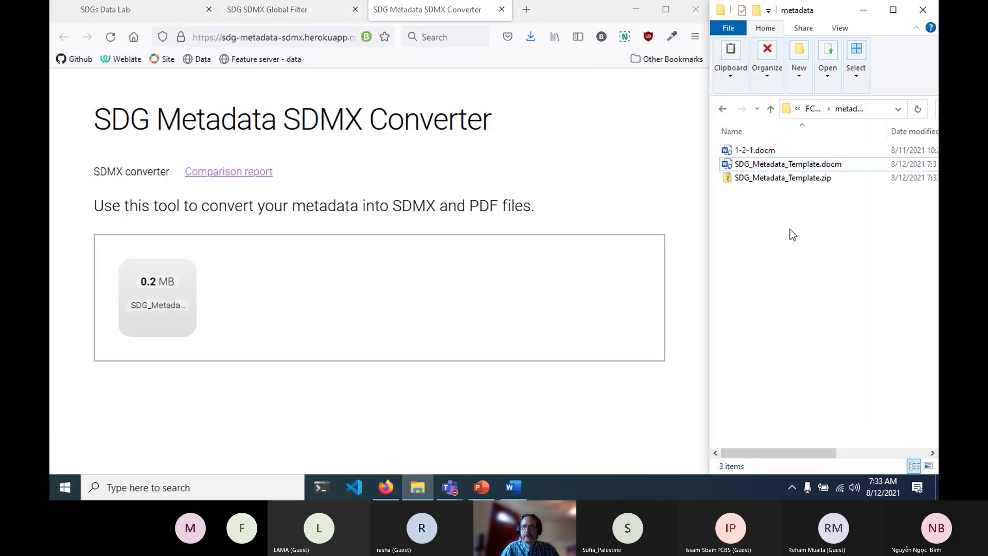
Step: Maximize the metadata folder window, extract SDG_Metadata_Template.zip into an SDG_Metadata_Template subfolder, and close the extracted-files window
{"action": "left_click", "coordinate": [893, 9]}
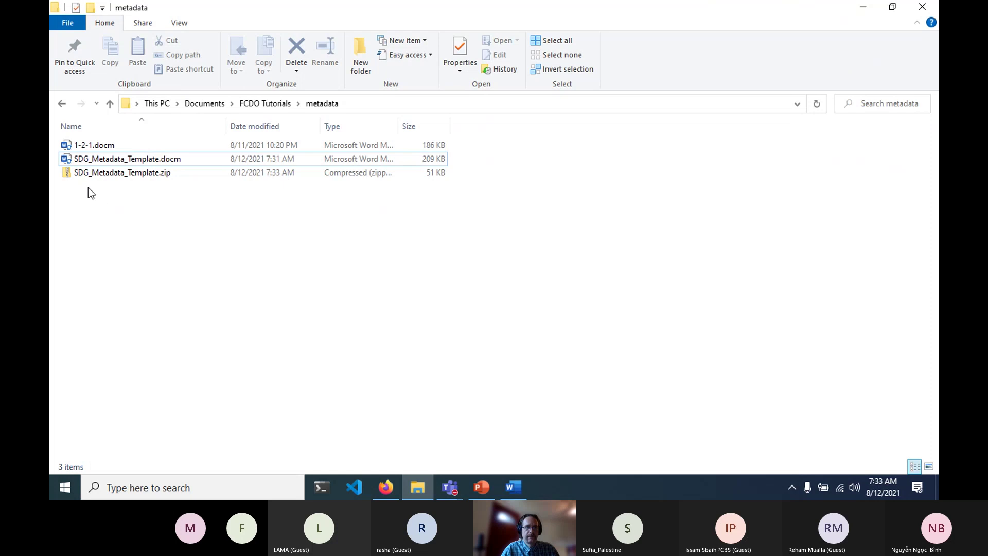
{"action": "left_click", "coordinate": [99, 174]}
{"action": "right_click", "coordinate": [99, 175]}
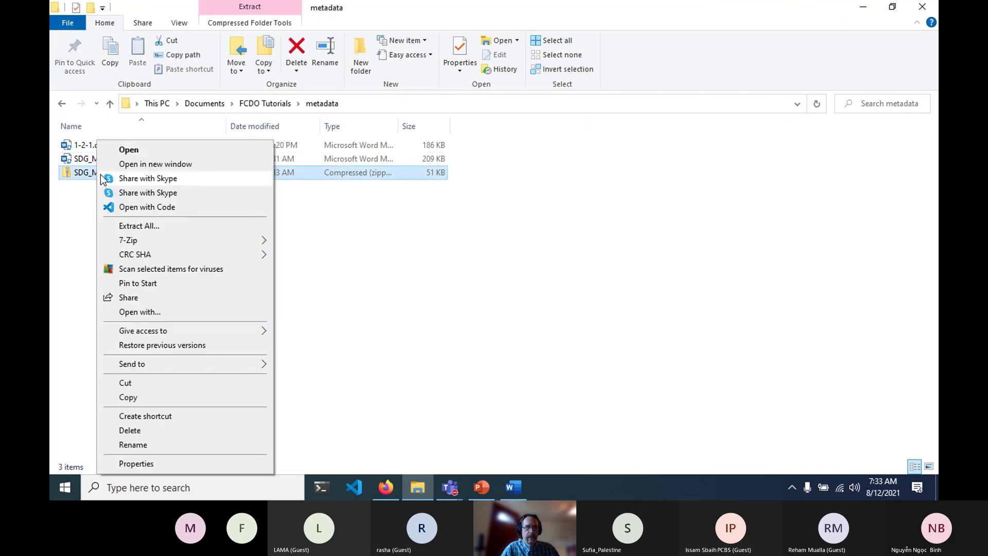
{"action": "left_click", "coordinate": [148, 227]}
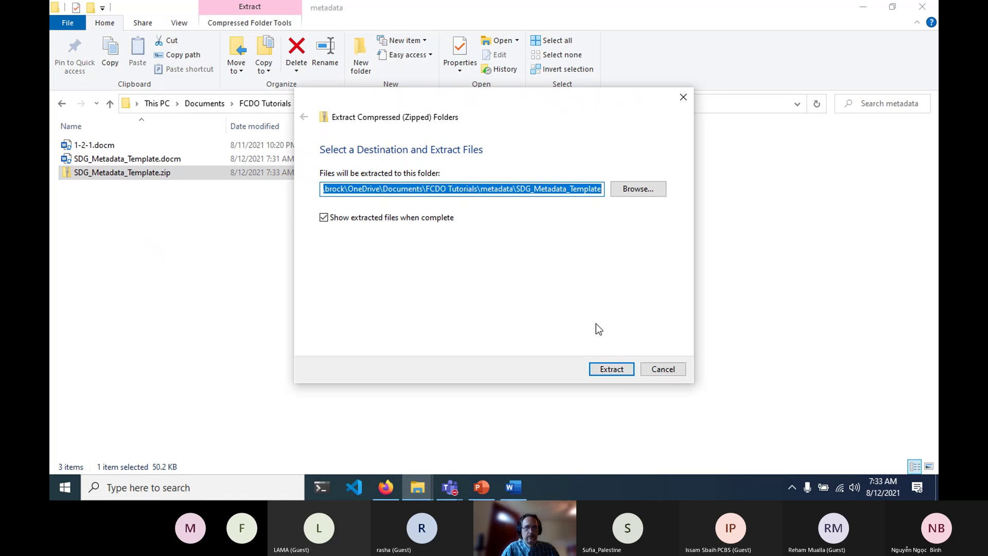
{"action": "left_click", "coordinate": [611, 369]}
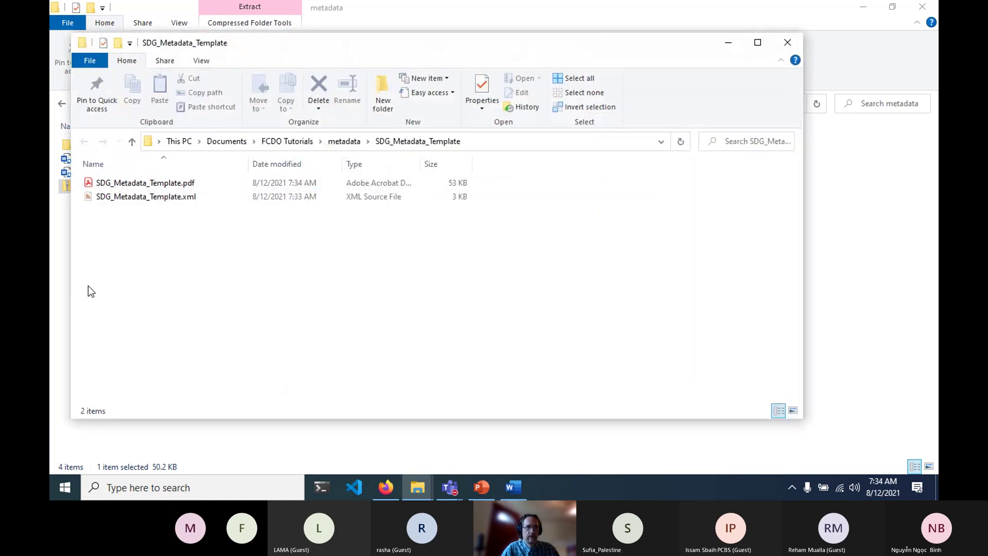
{"action": "left_click", "coordinate": [787, 43]}
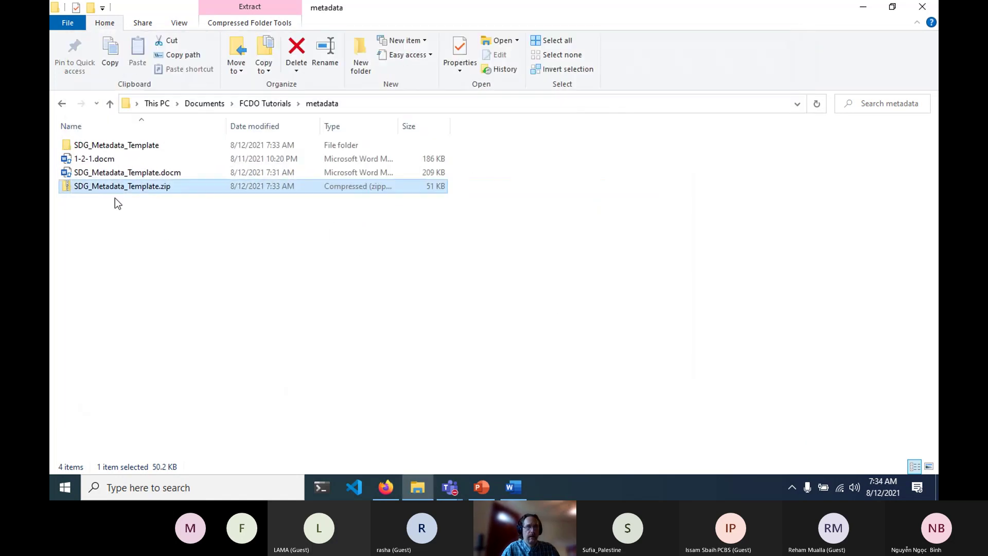
Step: Open SDG_Metadata_Template.pdf from the extracted folder and check the 0.a. Goal text formatting and the 4.c. Method of computation equation
{"action": "double_click", "coordinate": [95, 146]}
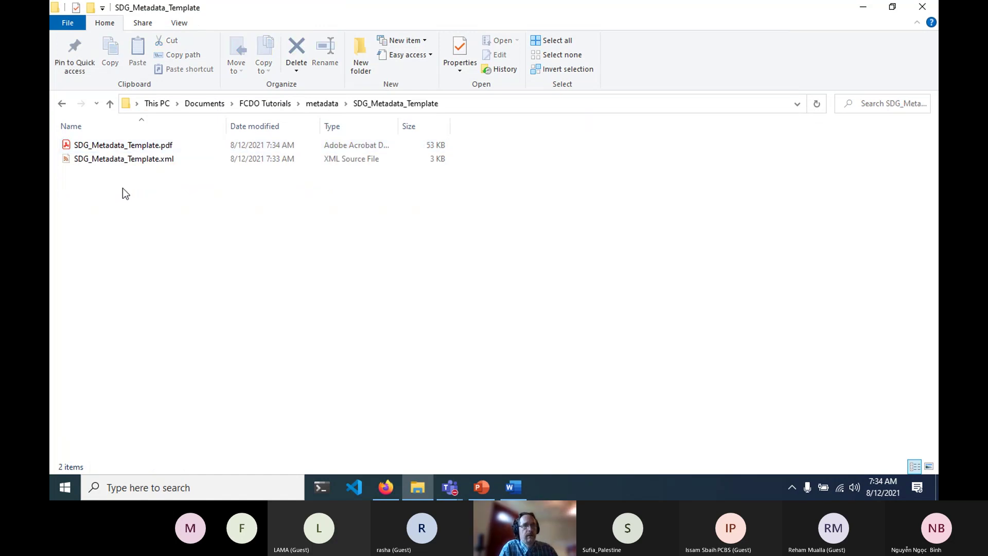
{"action": "double_click", "coordinate": [129, 146]}
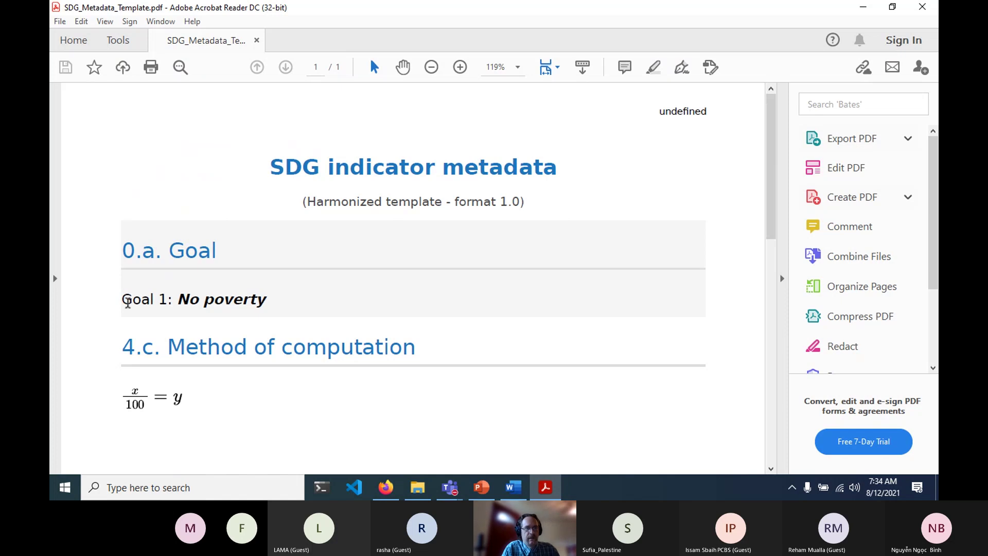
{"action": "left_click_drag", "start_coordinate": [182, 298], "coordinate": [228, 299]}
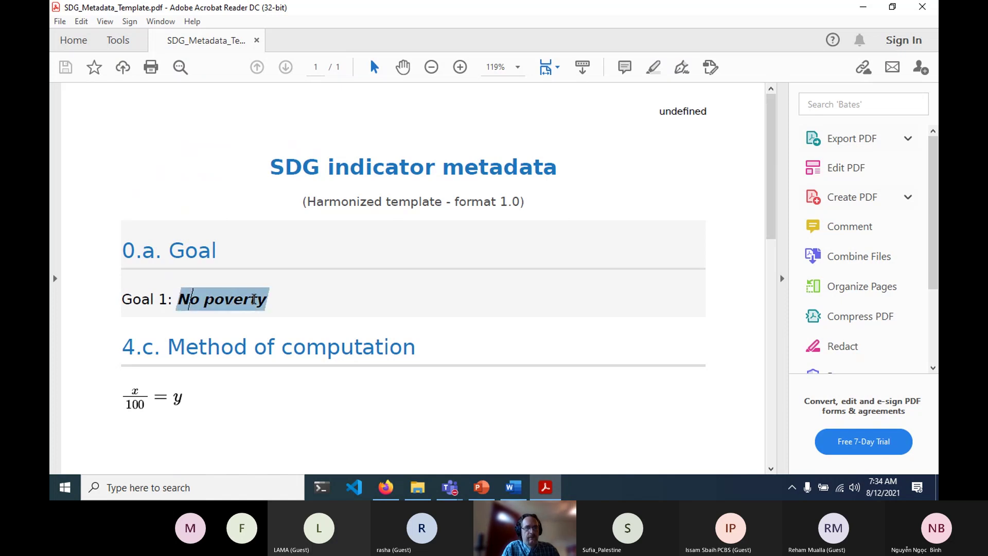
{"action": "left_click", "coordinate": [161, 298]}
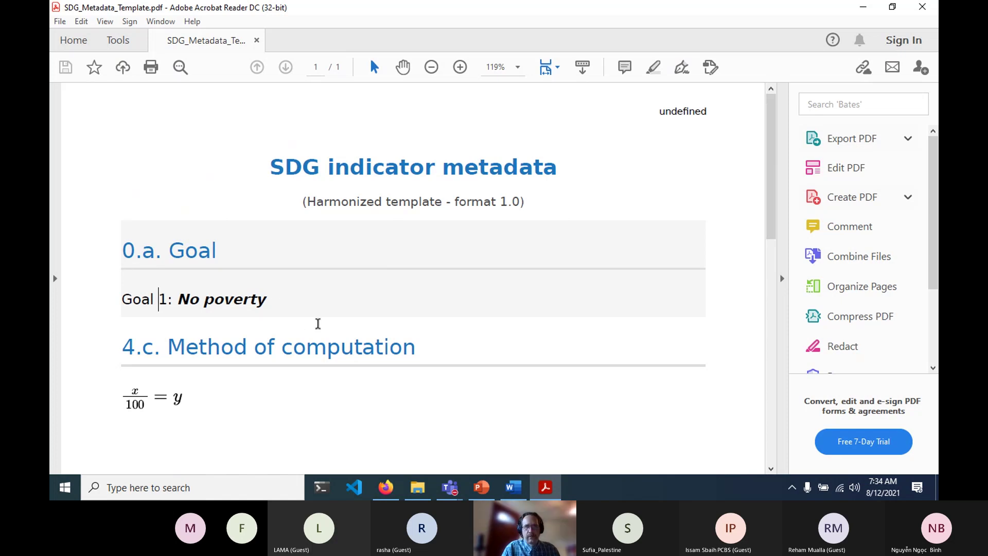
{"action": "left_click_drag", "start_coordinate": [140, 400], "coordinate": [227, 402]}
{"action": "left_click", "coordinate": [224, 401]}
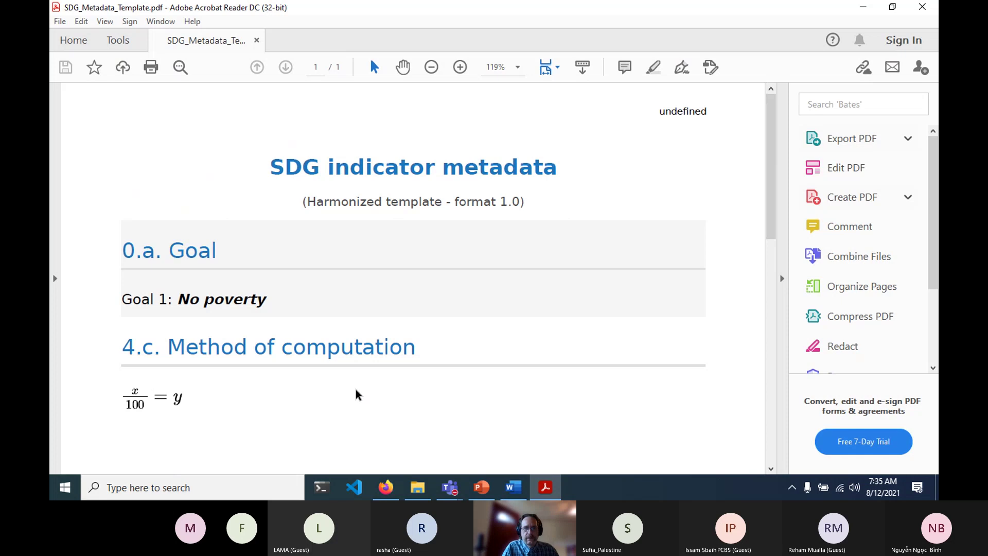
Step: Open SDG_Metadata_Template.xml from the extracted folder in Visual Studio Code and dismiss the Restricted Mode notice
{"action": "left_click", "coordinate": [417, 493]}
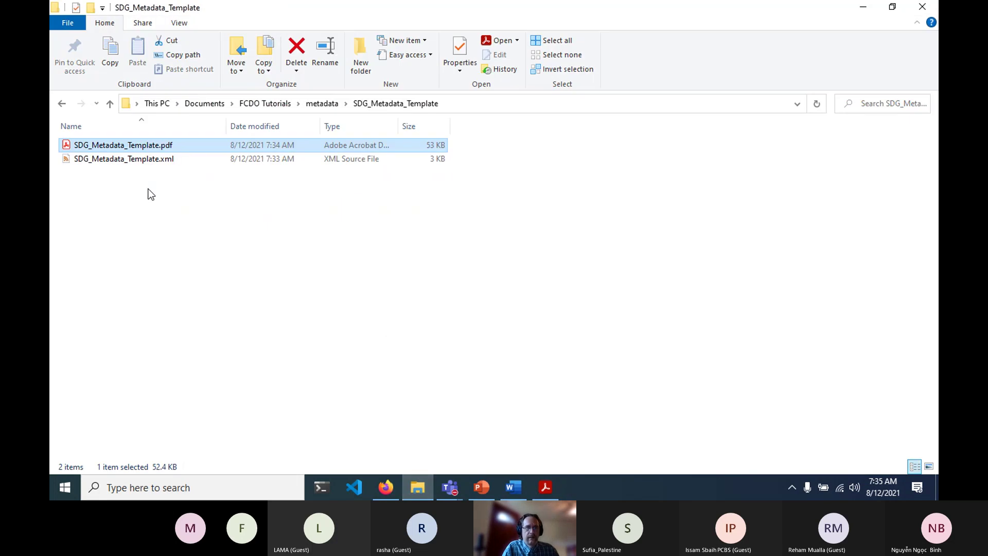
{"action": "left_click", "coordinate": [147, 192]}
{"action": "left_click", "coordinate": [106, 161]}
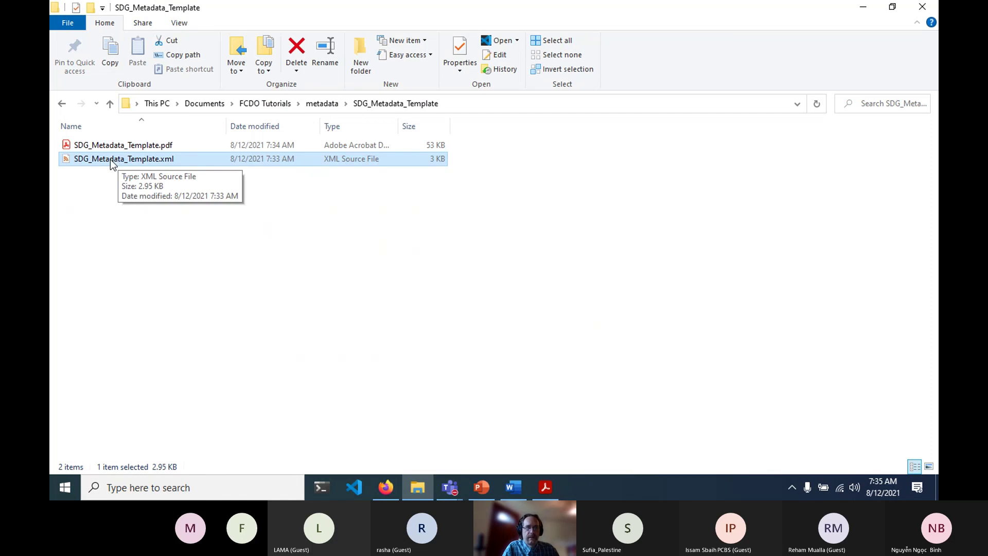
{"action": "right_click", "coordinate": [109, 159]}
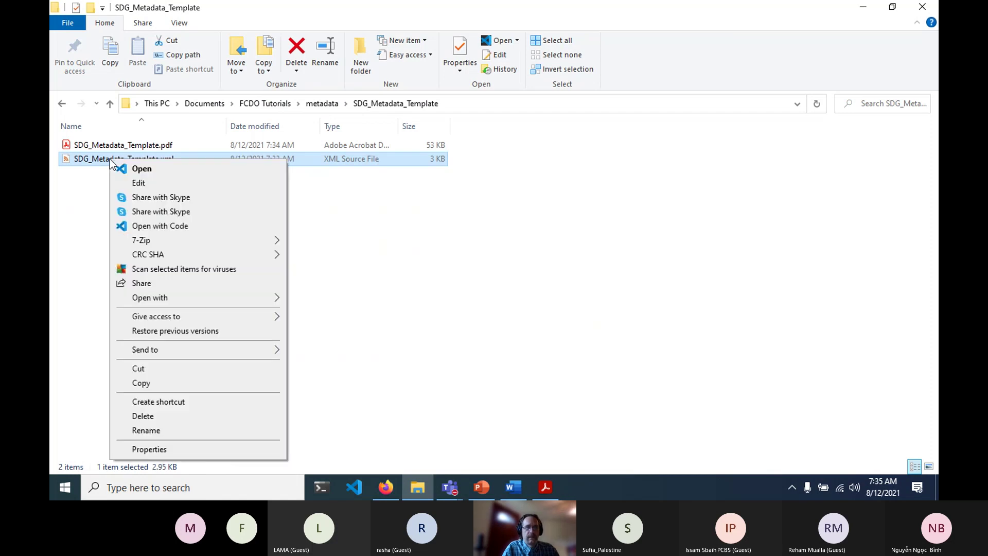
{"action": "left_click", "coordinate": [161, 226]}
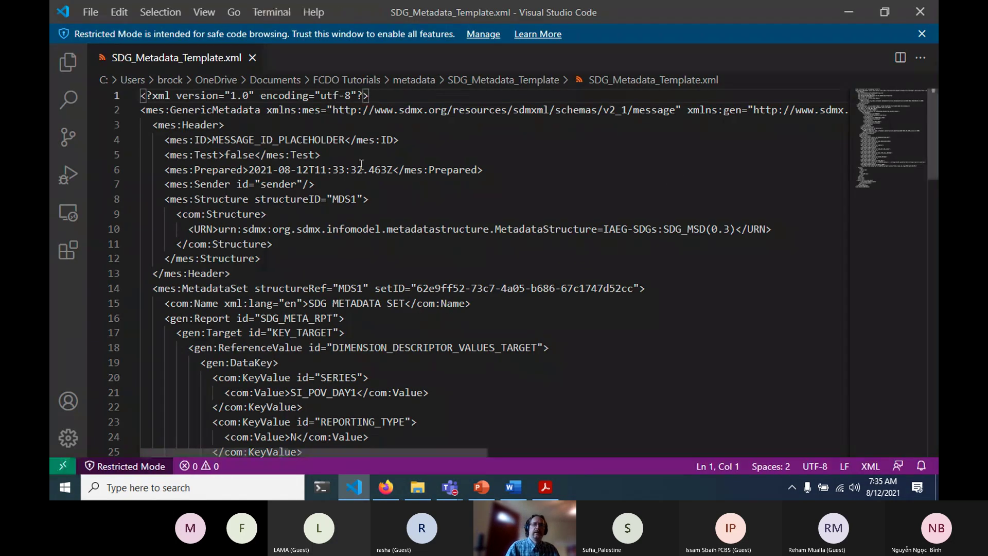
{"action": "left_click", "coordinate": [922, 34]}
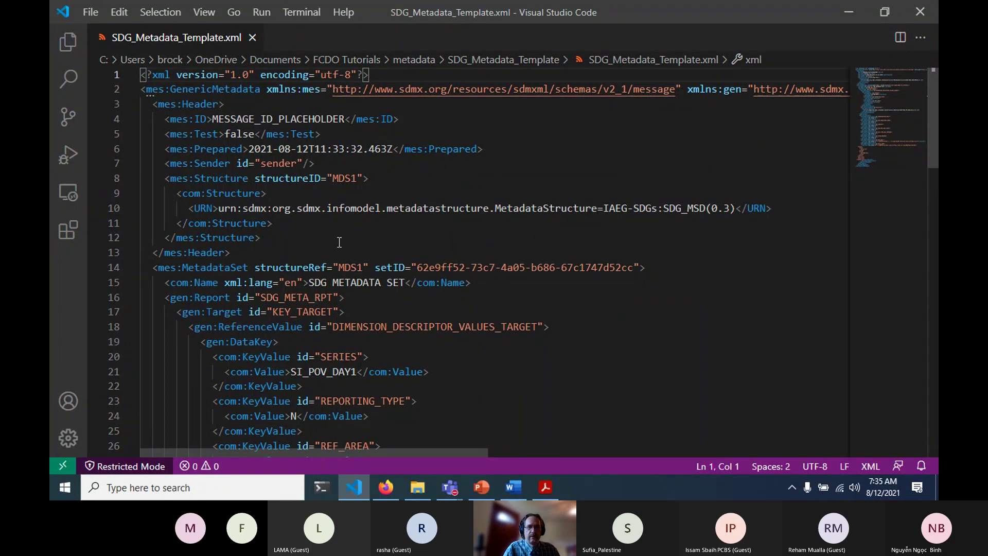
Step: Examine the SERIES, REPORTING_TYPE and REF_AREA key values and the reported attributes in the SDMX XML file
{"action": "scroll", "coordinate": [339, 242], "scroll_direction": "down", "scroll_amount": 1}
{"action": "scroll", "coordinate": [339, 242], "scroll_direction": "up", "scroll_amount": 1}
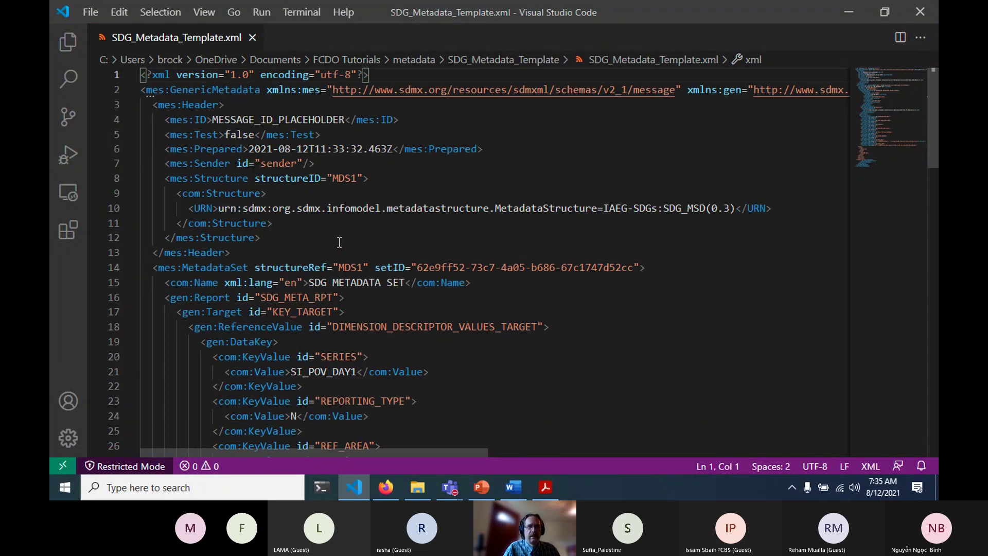
{"action": "scroll", "coordinate": [338, 242], "scroll_direction": "down", "scroll_amount": 4}
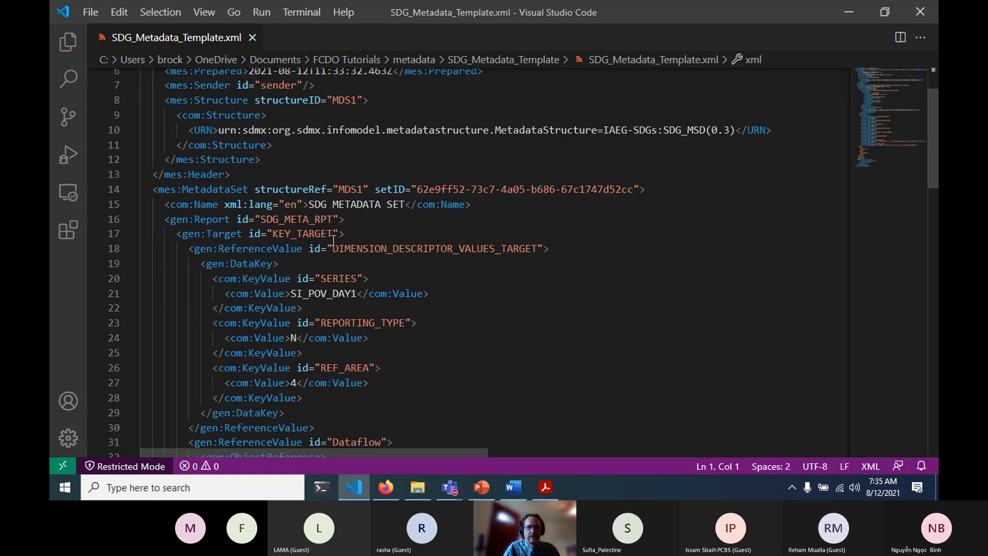
{"action": "scroll", "coordinate": [334, 240], "scroll_direction": "down", "scroll_amount": 2}
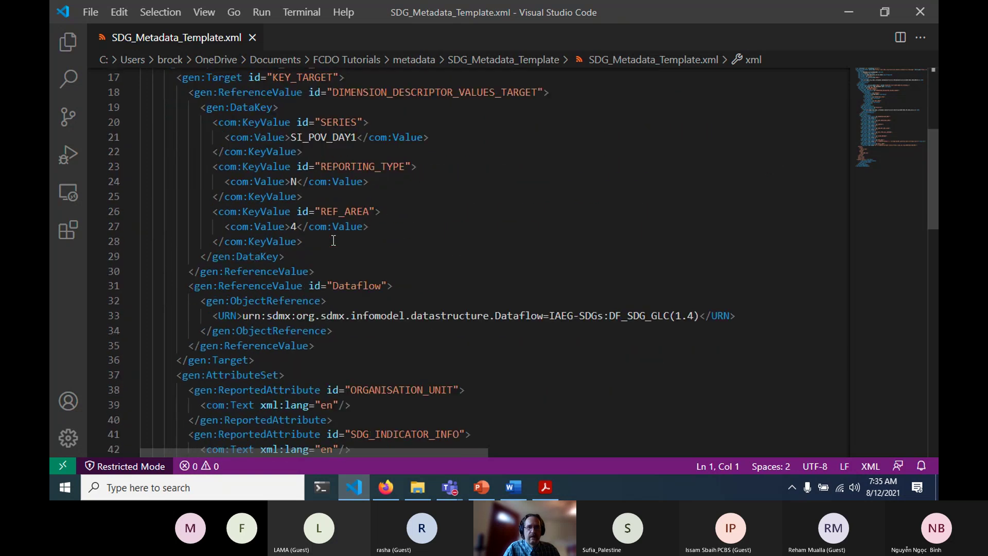
{"action": "left_click_drag", "start_coordinate": [290, 137], "coordinate": [357, 137]}
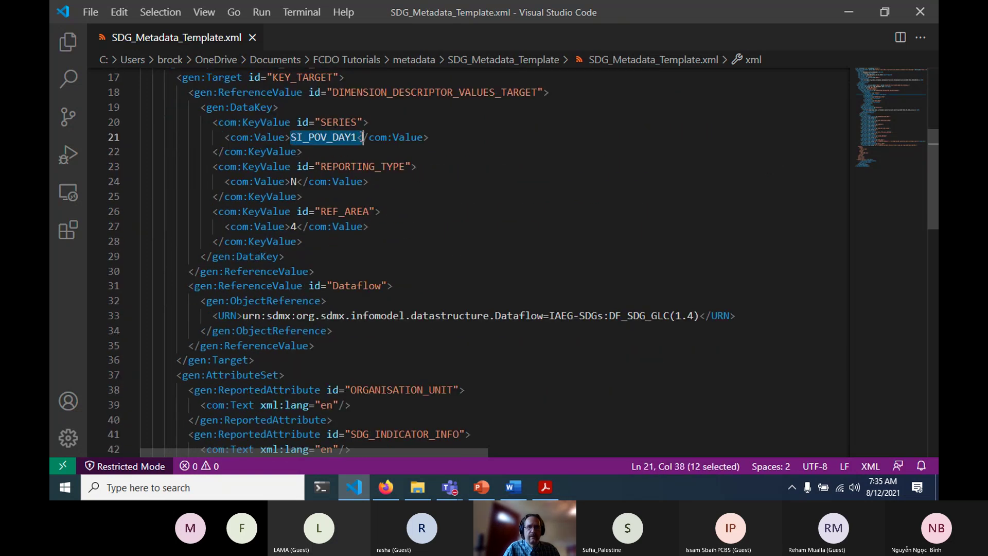
{"action": "left_click", "coordinate": [291, 182]}
{"action": "left_click_drag", "start_coordinate": [292, 182], "coordinate": [297, 182]}
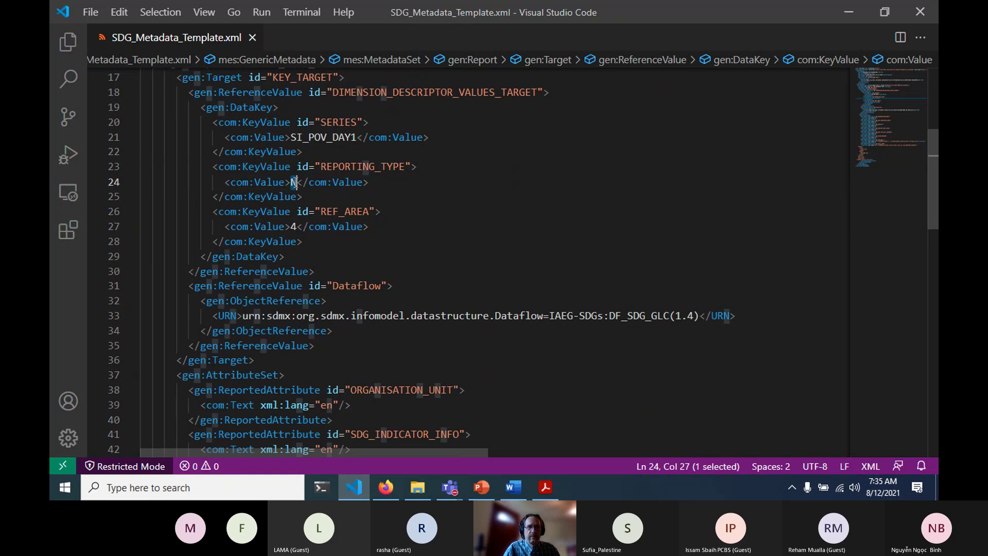
{"action": "scroll", "coordinate": [386, 225], "scroll_direction": "down", "scroll_amount": 7}
{"action": "left_click", "coordinate": [414, 259]}
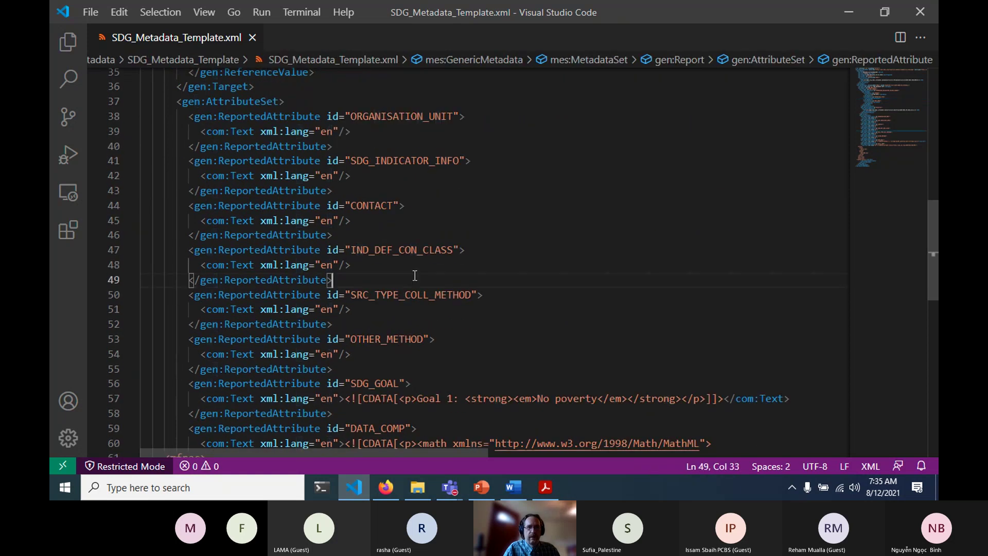
Step: Examine the SDG_GOAL formatted text and the DATA_COMP MathML equation among the reported attributes of the SDMX XML file
{"action": "scroll", "coordinate": [414, 268], "scroll_direction": "down", "scroll_amount": 3}
{"action": "scroll", "coordinate": [415, 276], "scroll_direction": "down", "scroll_amount": 2}
{"action": "scroll", "coordinate": [290, 261], "scroll_direction": "up", "scroll_amount": 1}
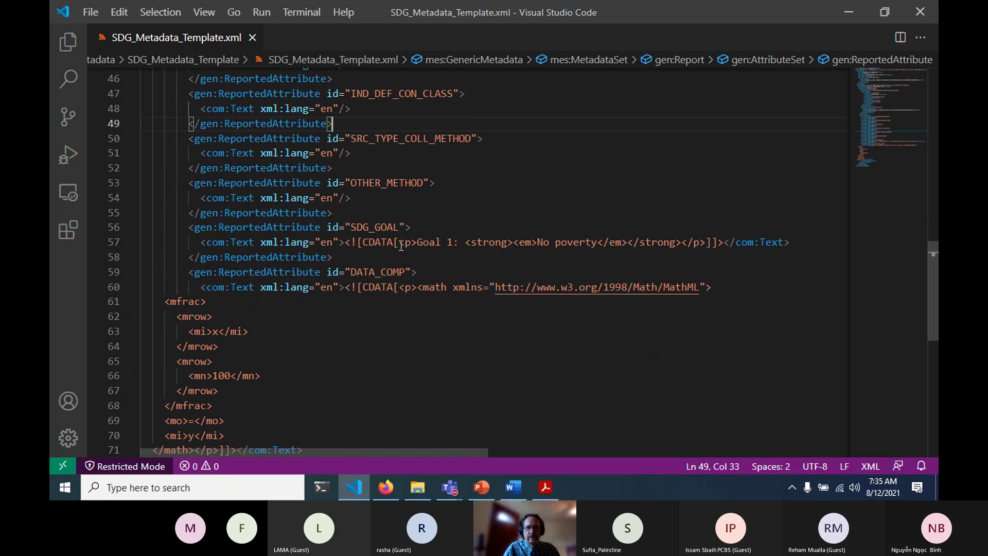
{"action": "left_click_drag", "start_coordinate": [415, 241], "coordinate": [704, 242]}
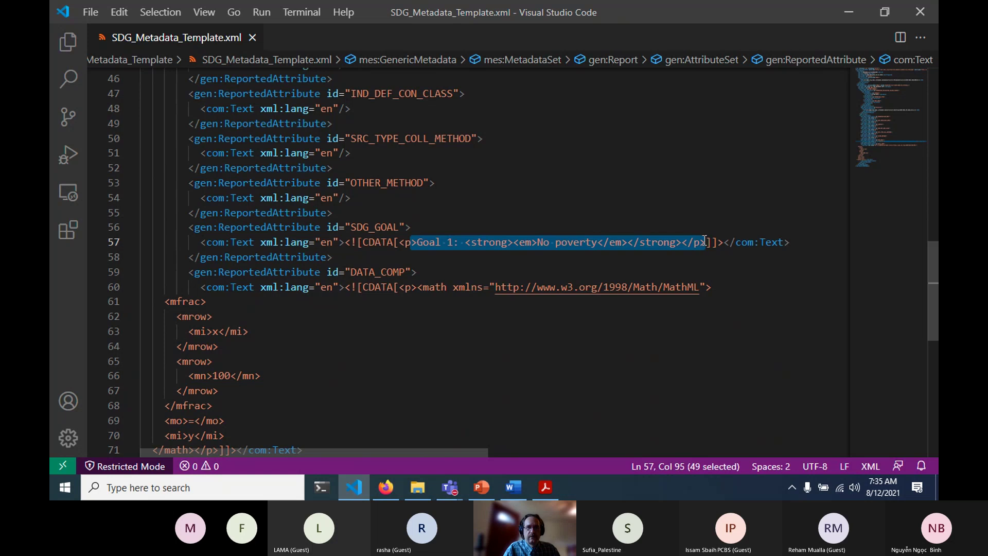
{"action": "scroll", "coordinate": [335, 283], "scroll_direction": "down", "scroll_amount": 4}
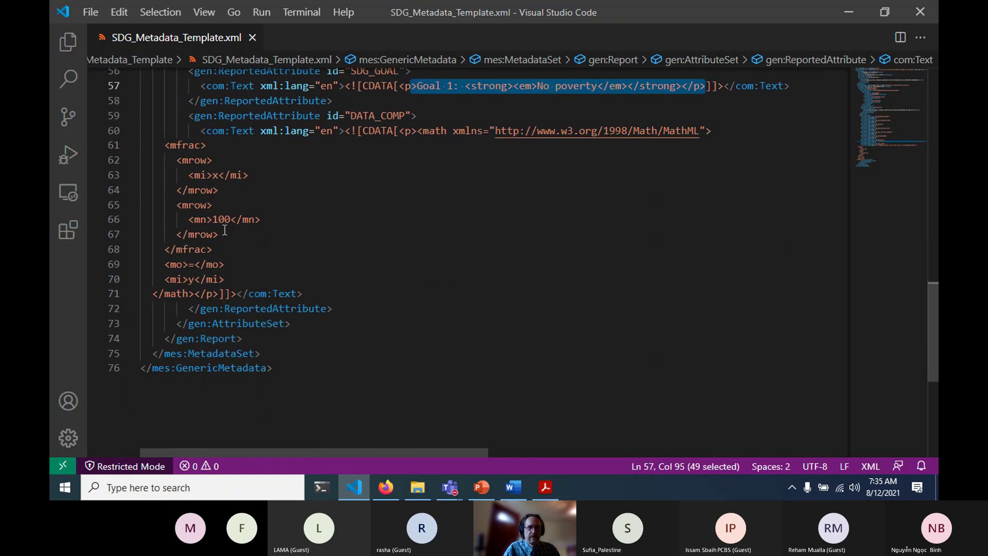
{"action": "left_click_drag", "start_coordinate": [158, 145], "coordinate": [225, 295]}
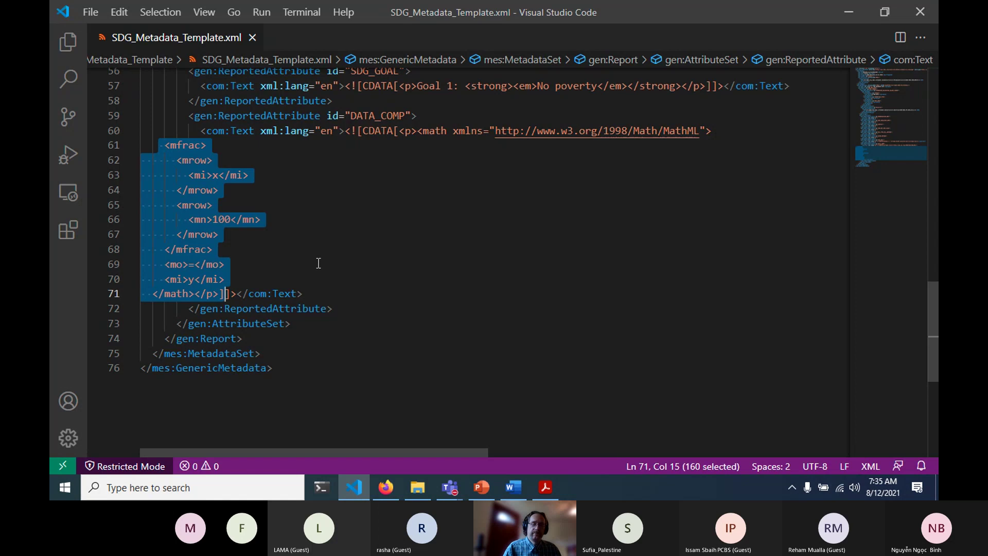
{"action": "scroll", "coordinate": [319, 263], "scroll_direction": "up", "scroll_amount": 2}
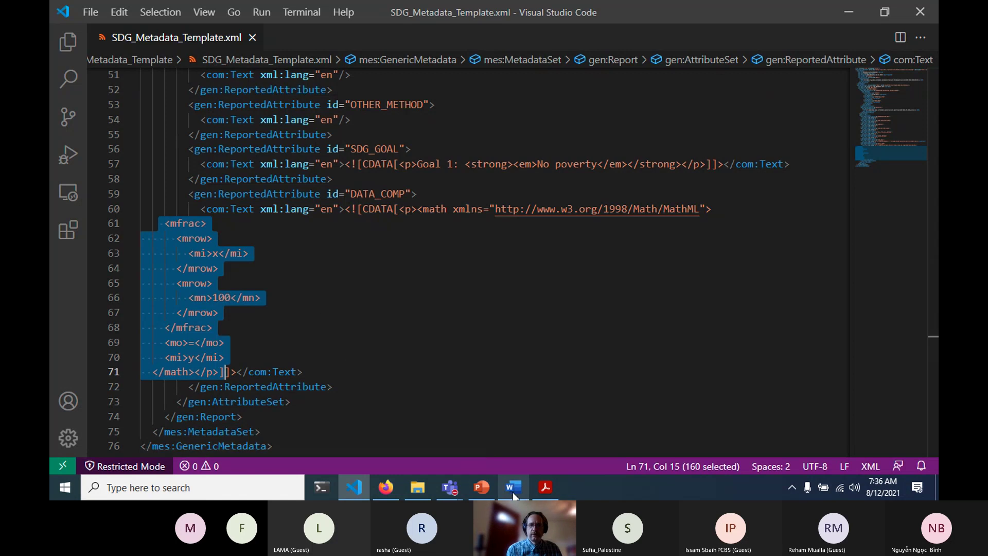
Step: Switch to SDG_Metadata_Template.docm in Word and set the SDG series to "0.0.0 National series not in global framework (_)"
{"action": "mouse_move", "coordinate": [509, 491]}
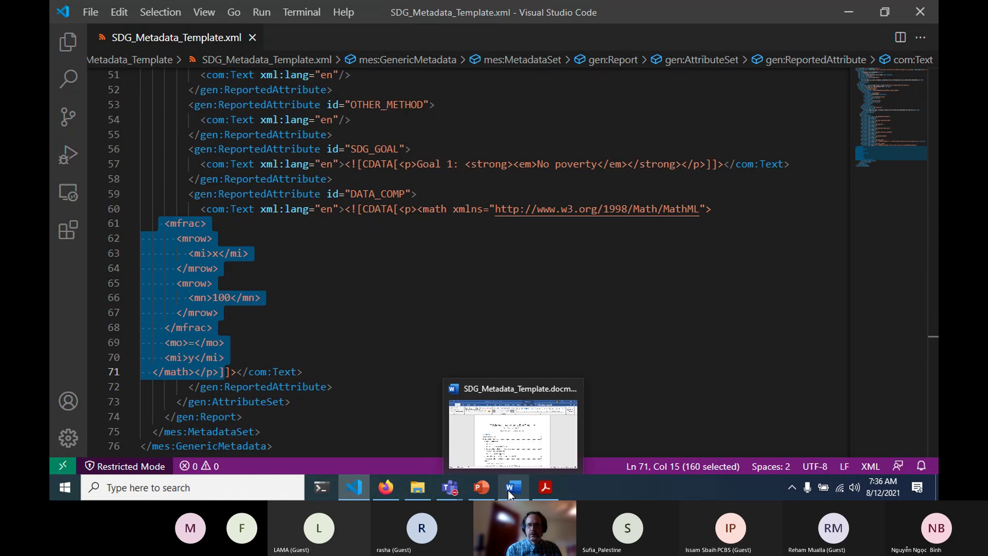
{"action": "left_click", "coordinate": [482, 490]}
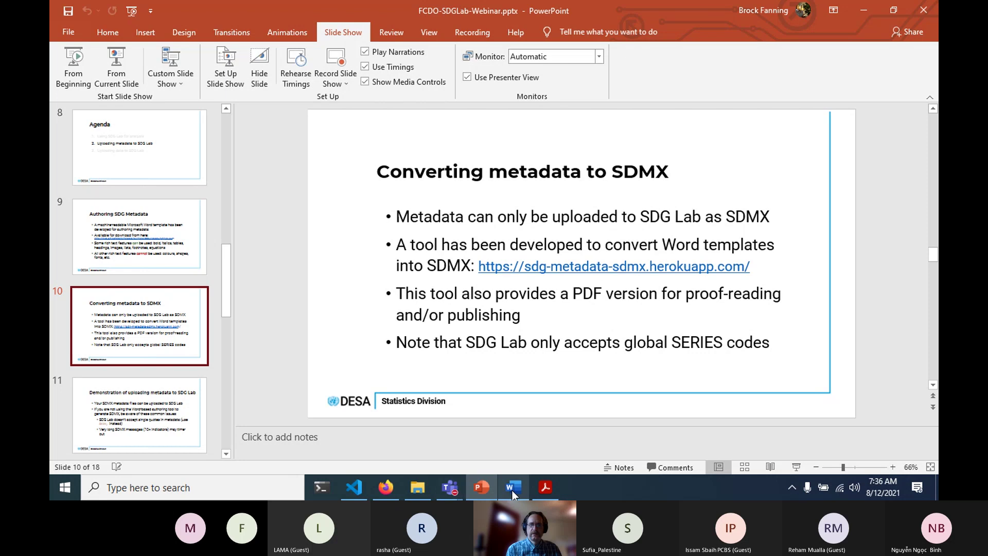
{"action": "left_click", "coordinate": [512, 489]}
{"action": "scroll", "coordinate": [450, 286], "scroll_direction": "down", "scroll_amount": 20}
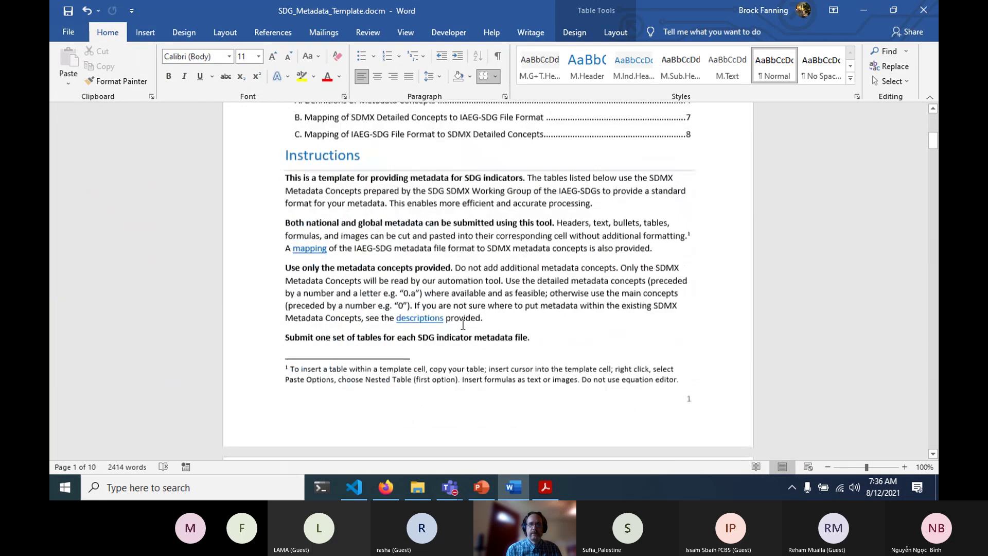
{"action": "scroll", "coordinate": [463, 324], "scroll_direction": "down", "scroll_amount": 2}
{"action": "left_click", "coordinate": [319, 211]}
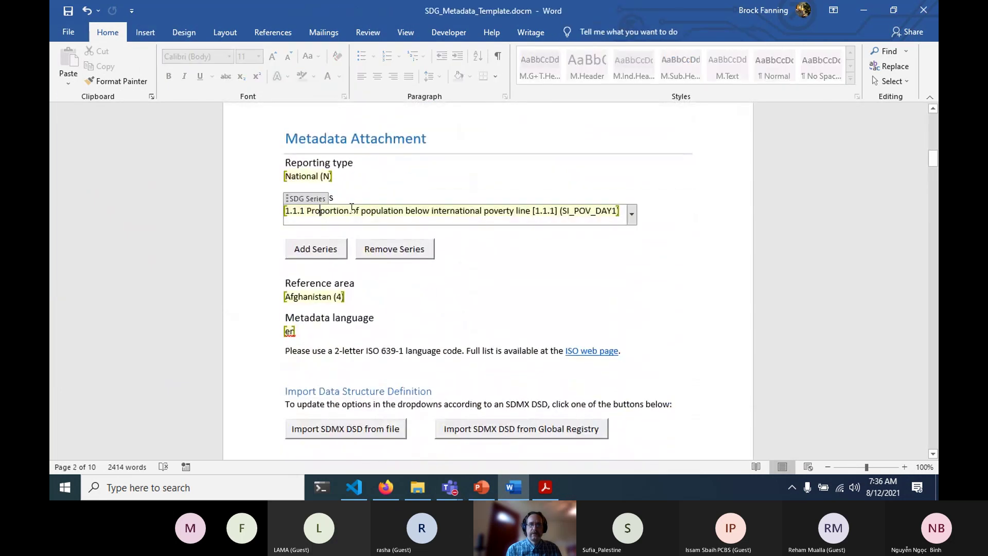
{"action": "left_click", "coordinate": [632, 214]}
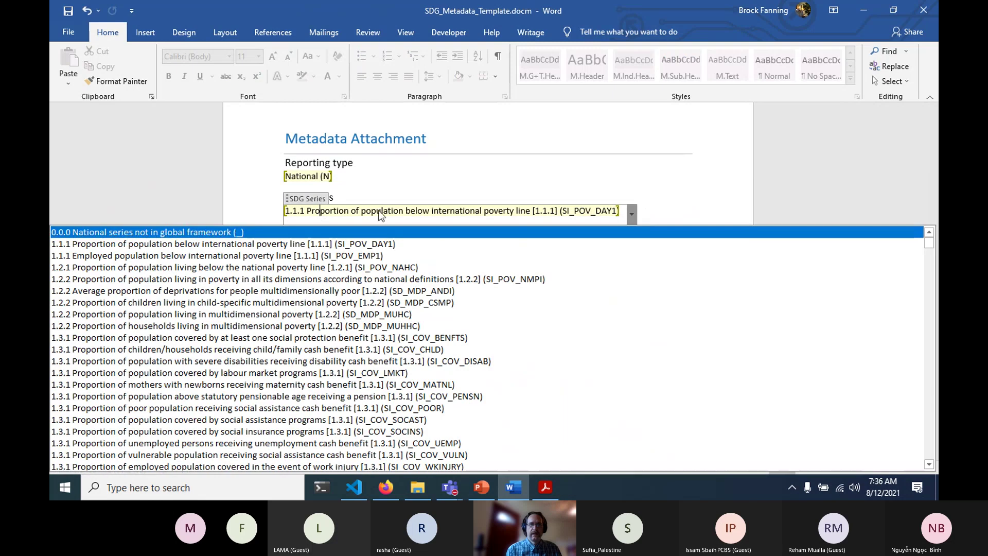
{"action": "left_click", "coordinate": [136, 233]}
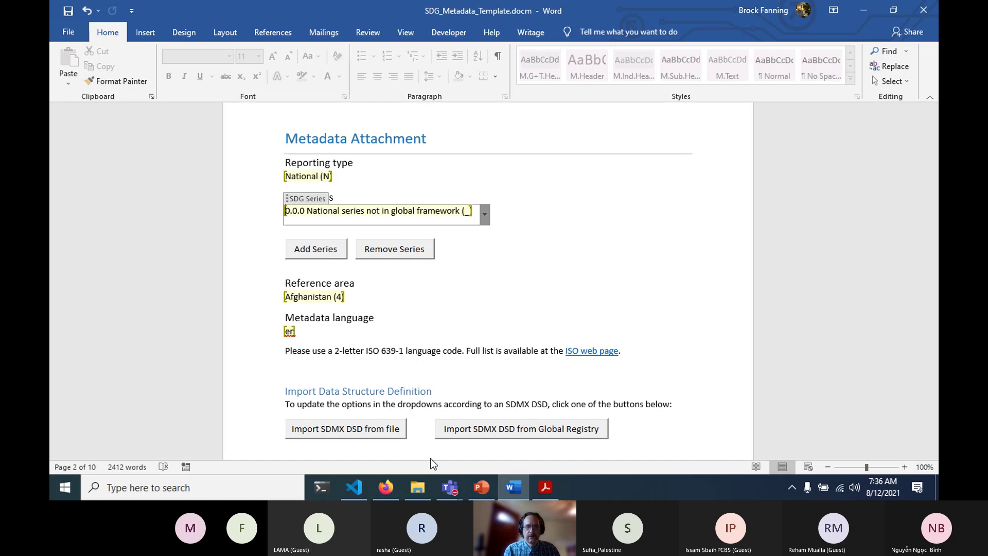
Step: Show the PowerPoint slide "Demonstration of uploading metadata to SDG Lab", and bring up the SDGs Data Lab page in Firefox
{"action": "left_click", "coordinate": [488, 489]}
{"action": "left_click", "coordinate": [193, 418]}
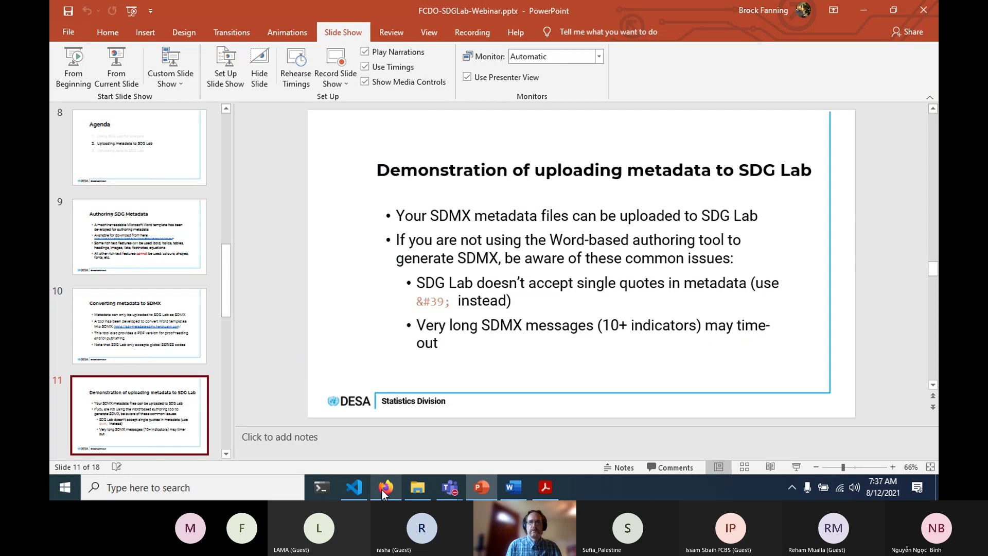
{"action": "mouse_move", "coordinate": [383, 494]}
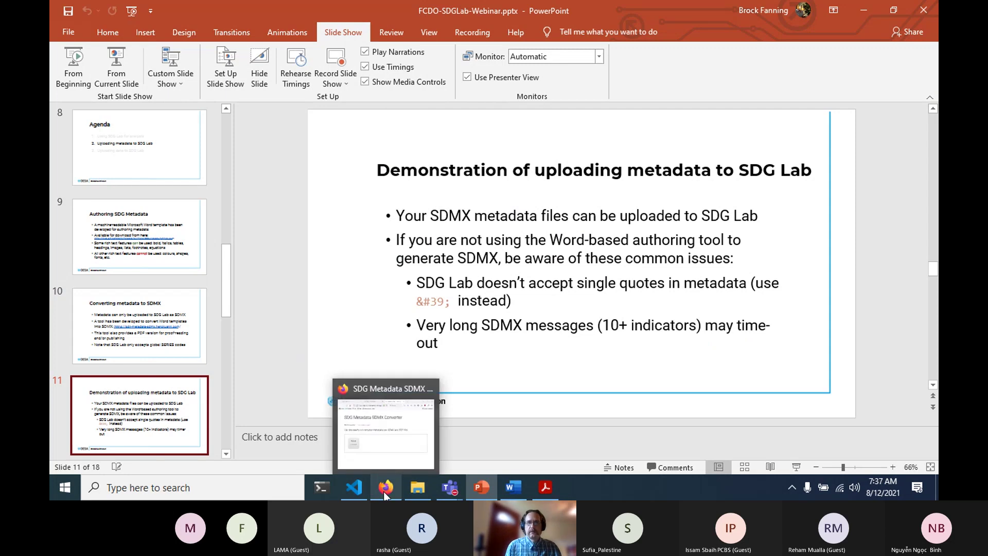
{"action": "left_click", "coordinate": [384, 493]}
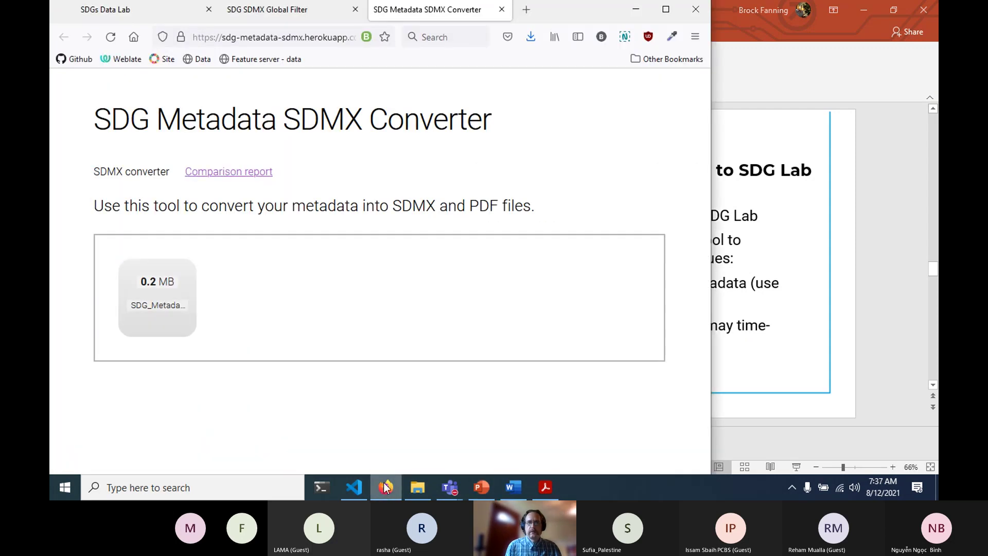
{"action": "left_click", "coordinate": [139, 6]}
{"action": "scroll", "coordinate": [209, 166], "scroll_direction": "up", "scroll_amount": 5}
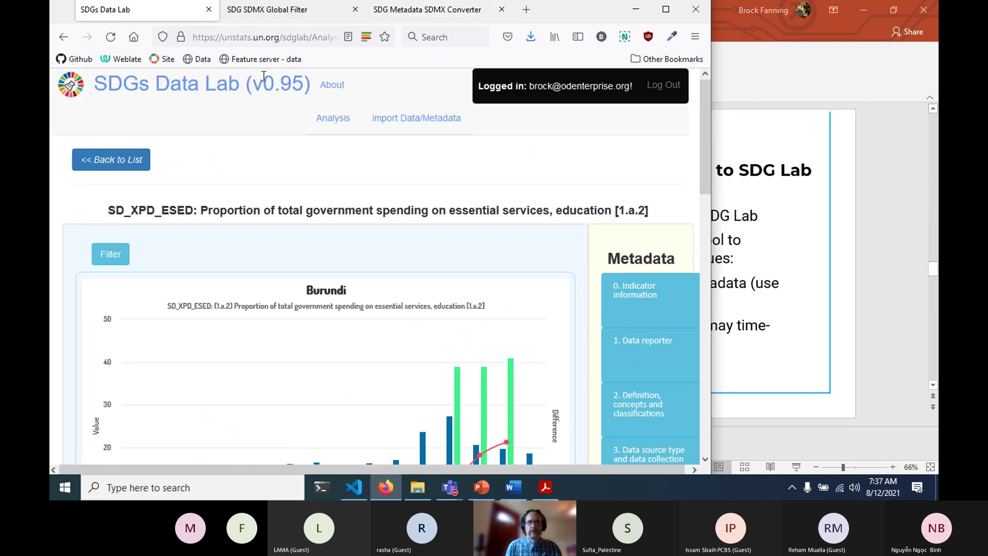
Step: Log out of SDGs Data Lab, log back in, and open the Import Data/Metadata page at its file upload area
{"action": "left_click", "coordinate": [663, 85]}
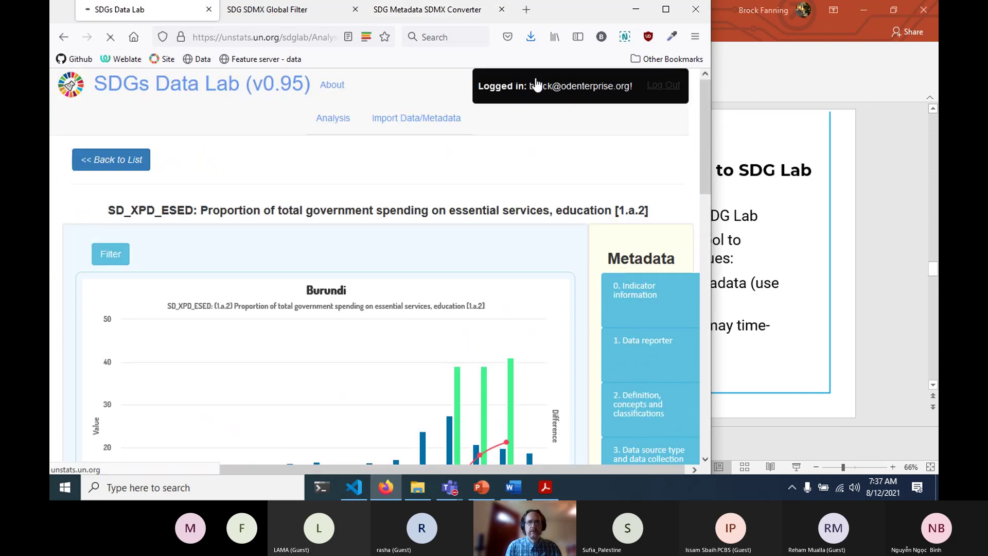
{"action": "left_click", "coordinate": [165, 247]}
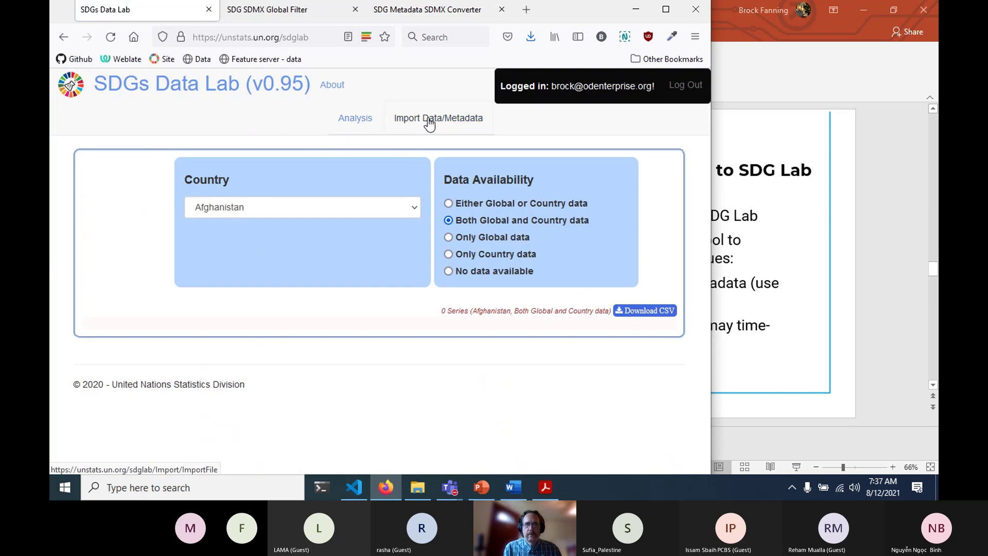
{"action": "left_click", "coordinate": [429, 123]}
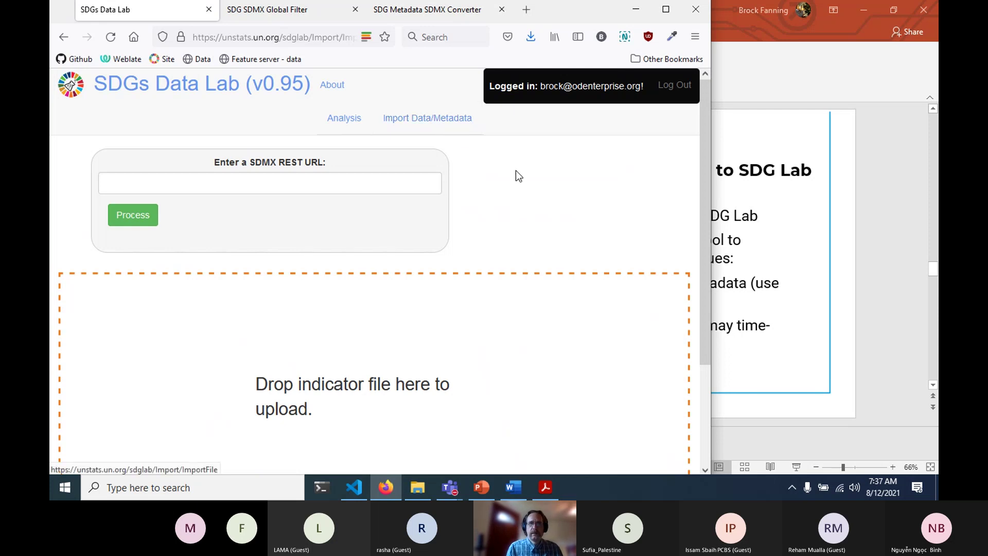
{"action": "scroll", "coordinate": [536, 170], "scroll_direction": "down", "scroll_amount": 2}
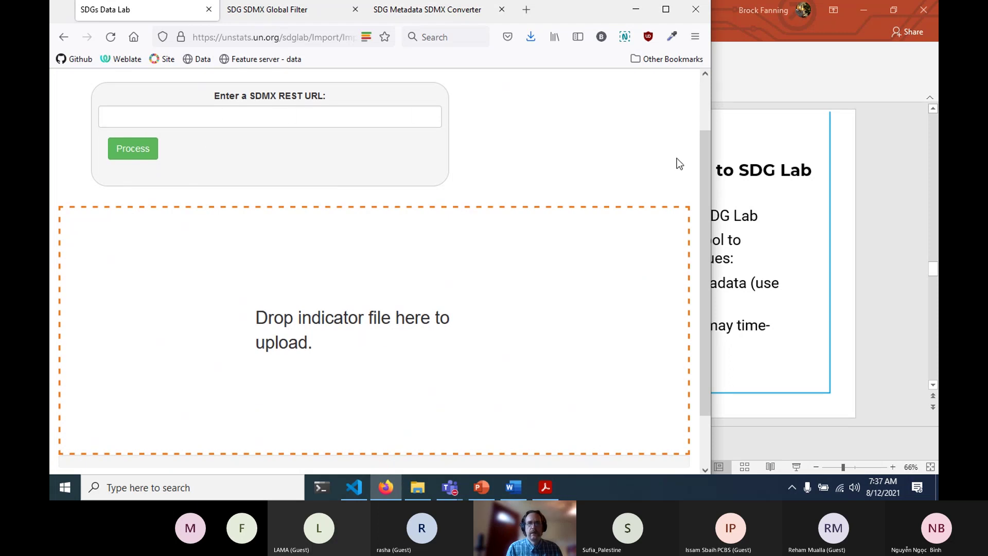
{"action": "scroll", "coordinate": [681, 156], "scroll_direction": "down", "scroll_amount": 2}
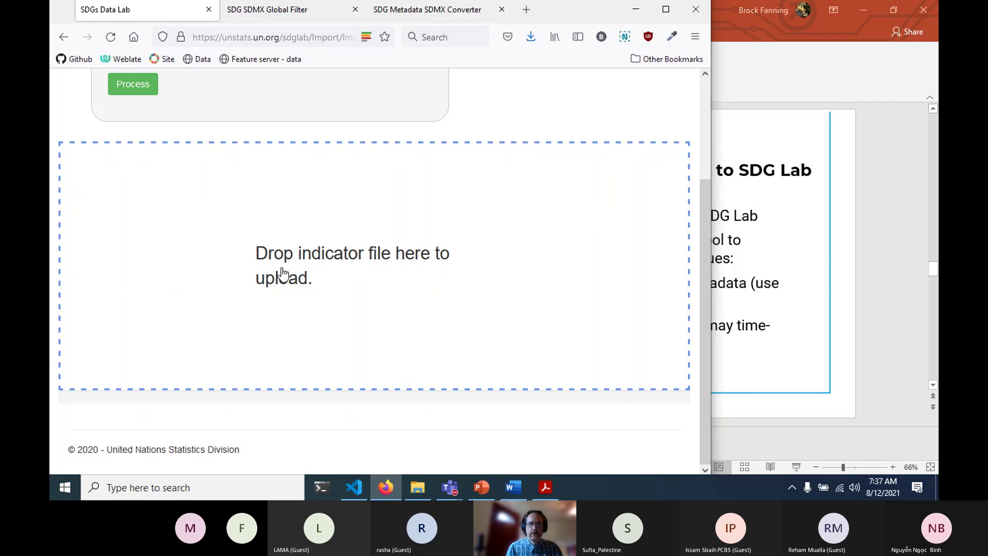
Step: Bring up File Explorer beside the browser, narrow it to uncover the upload area, and return to the metadata folder
{"action": "left_click", "coordinate": [416, 489]}
{"action": "key", "text": "super+Right"}
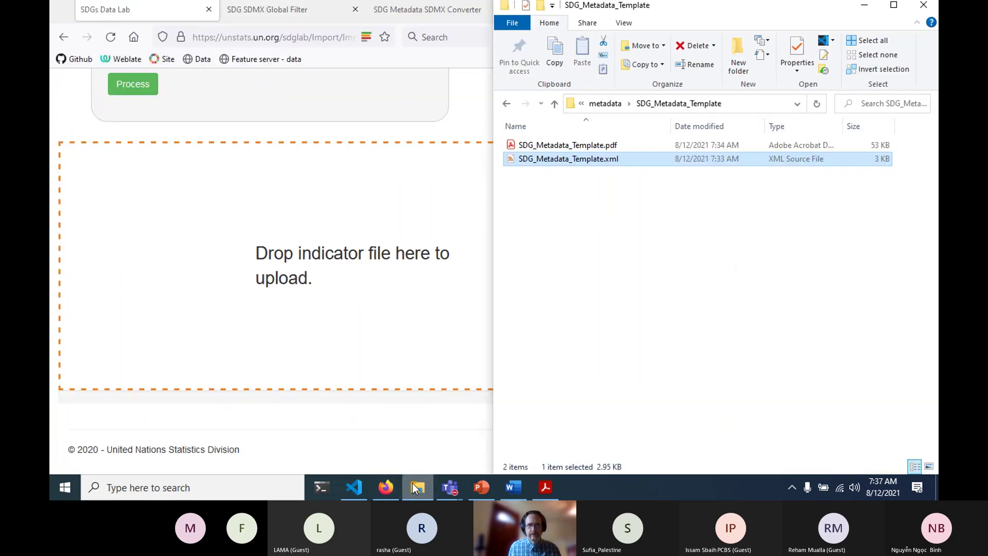
{"action": "left_click", "coordinate": [553, 295]}
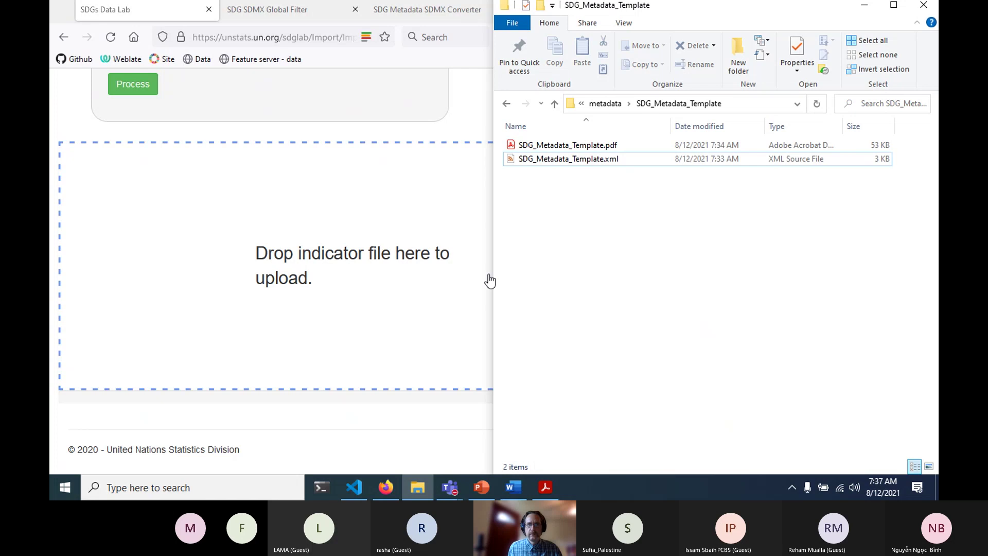
{"action": "left_click_drag", "start_coordinate": [492, 273], "coordinate": [707, 274]}
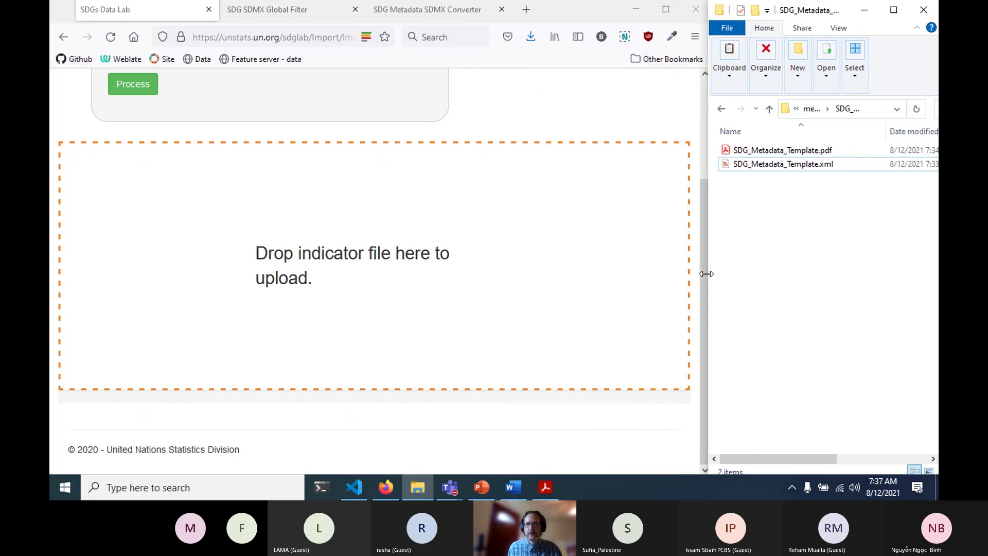
{"action": "left_click", "coordinate": [720, 109]}
{"action": "left_click", "coordinate": [754, 223]}
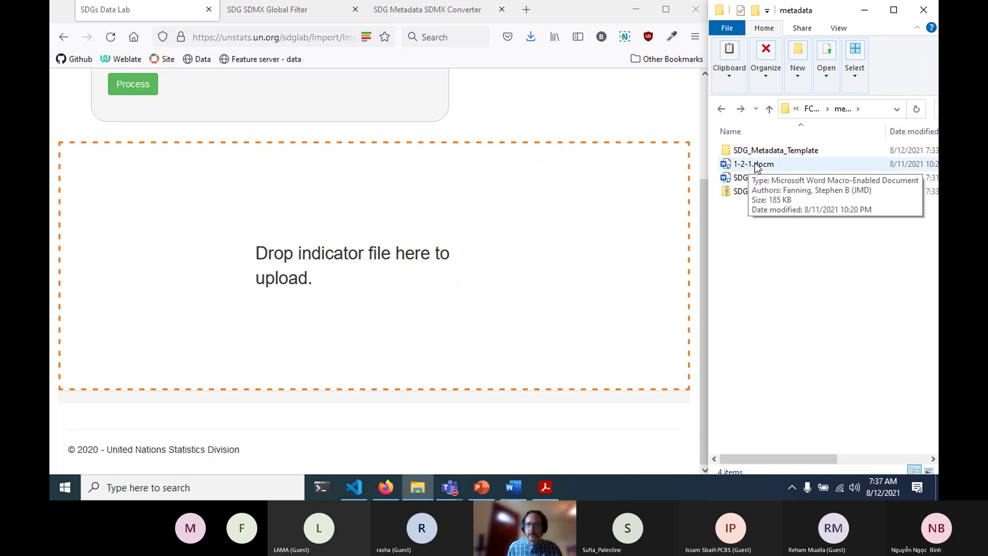
Step: Open 1-2-1.docm in Word and review its Metadata Attachment settings and the Indicator information table
{"action": "double_click", "coordinate": [753, 164]}
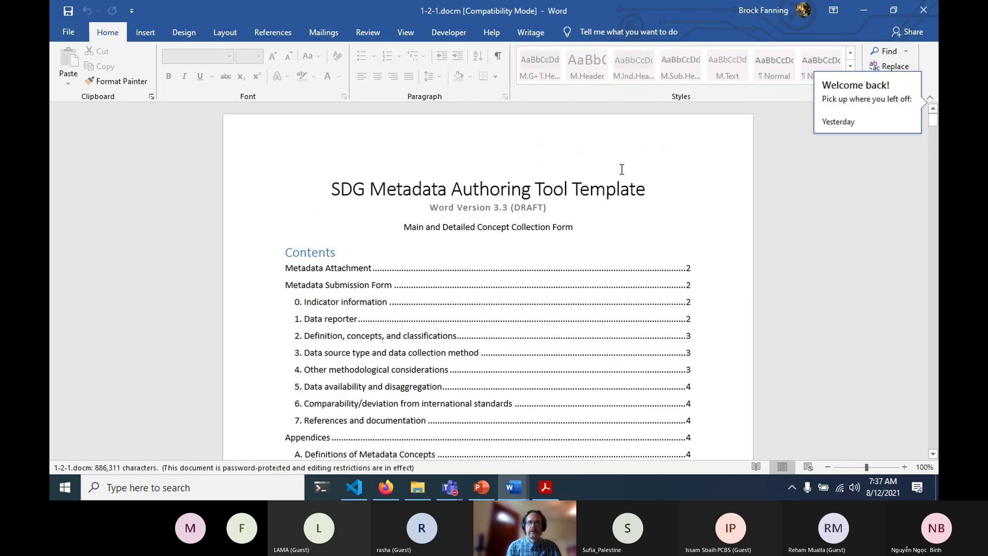
{"action": "scroll", "coordinate": [642, 187], "scroll_direction": "down", "scroll_amount": 15}
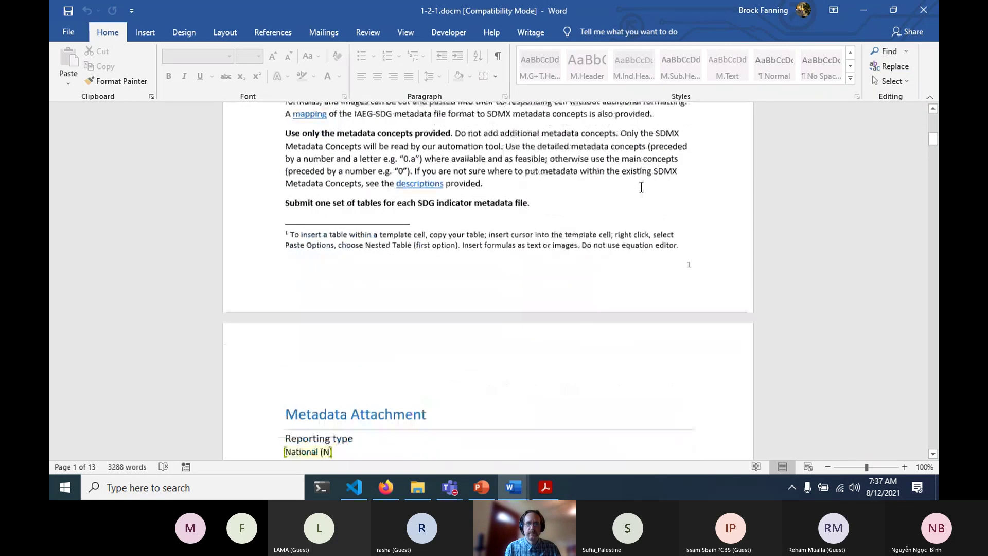
{"action": "scroll", "coordinate": [642, 187], "scroll_direction": "down", "scroll_amount": 2}
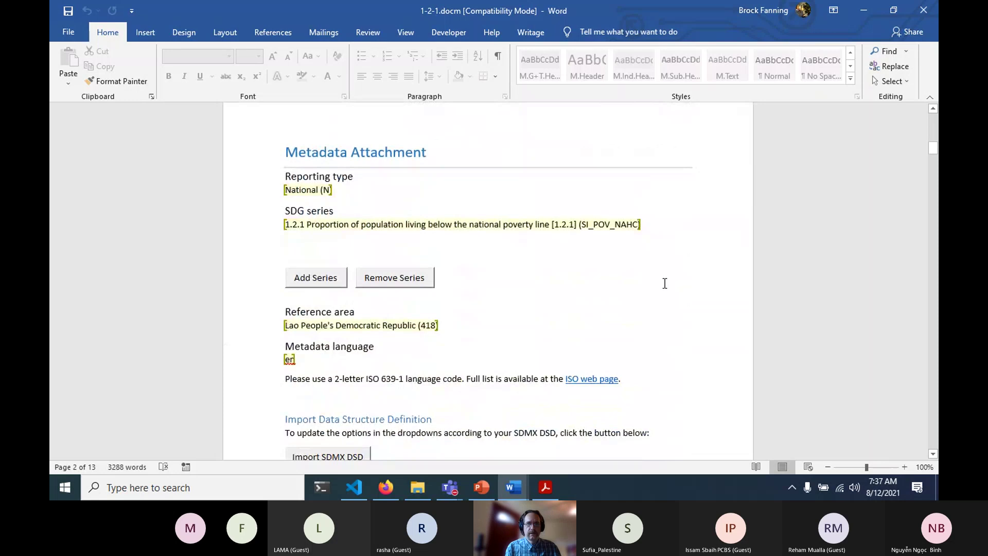
{"action": "scroll", "coordinate": [665, 283], "scroll_direction": "down", "scroll_amount": 2}
{"action": "scroll", "coordinate": [662, 280], "scroll_direction": "down", "scroll_amount": 2}
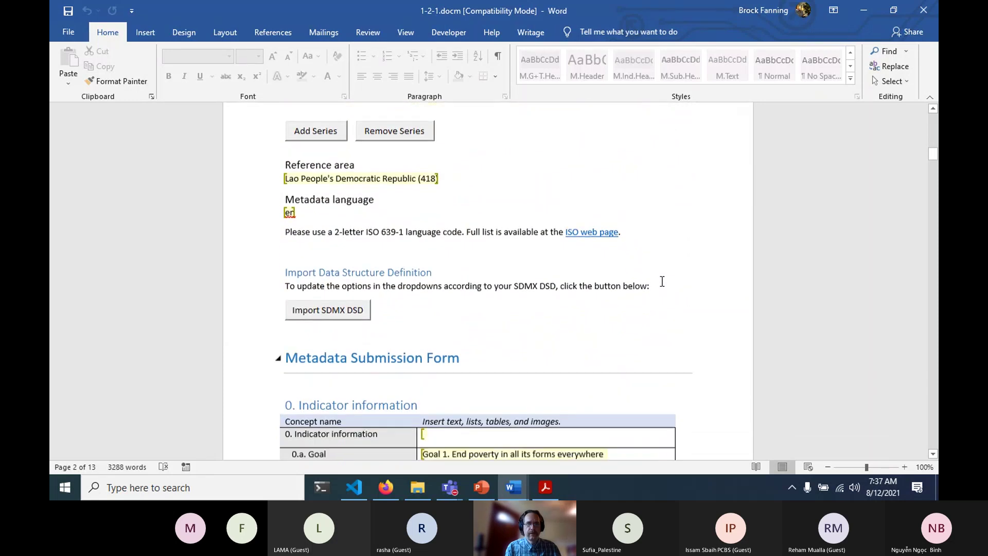
{"action": "scroll", "coordinate": [639, 236], "scroll_direction": "down", "scroll_amount": 1}
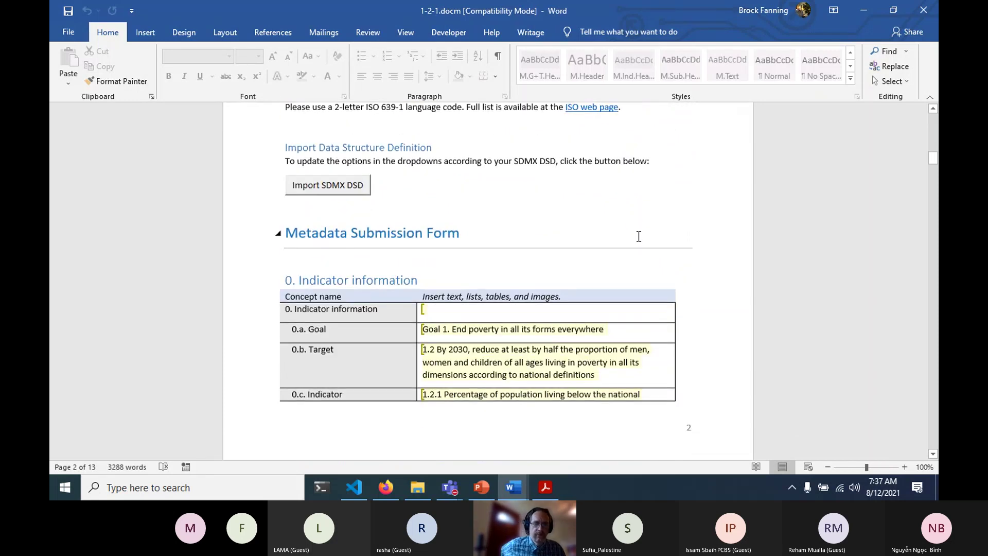
{"action": "scroll", "coordinate": [638, 236], "scroll_direction": "up", "scroll_amount": 1}
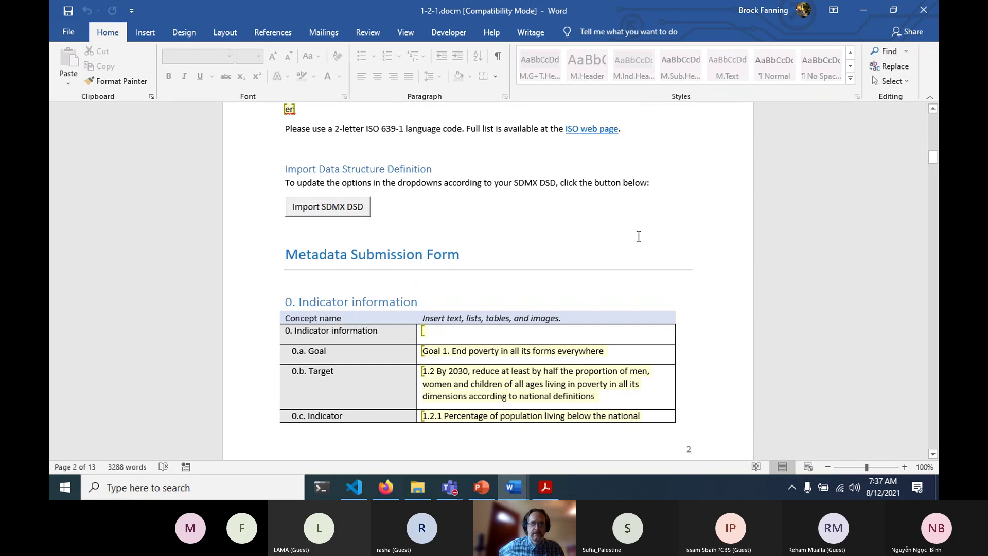
{"action": "scroll", "coordinate": [639, 236], "scroll_direction": "down", "scroll_amount": 5}
{"action": "scroll", "coordinate": [639, 237], "scroll_direction": "up", "scroll_amount": 7}
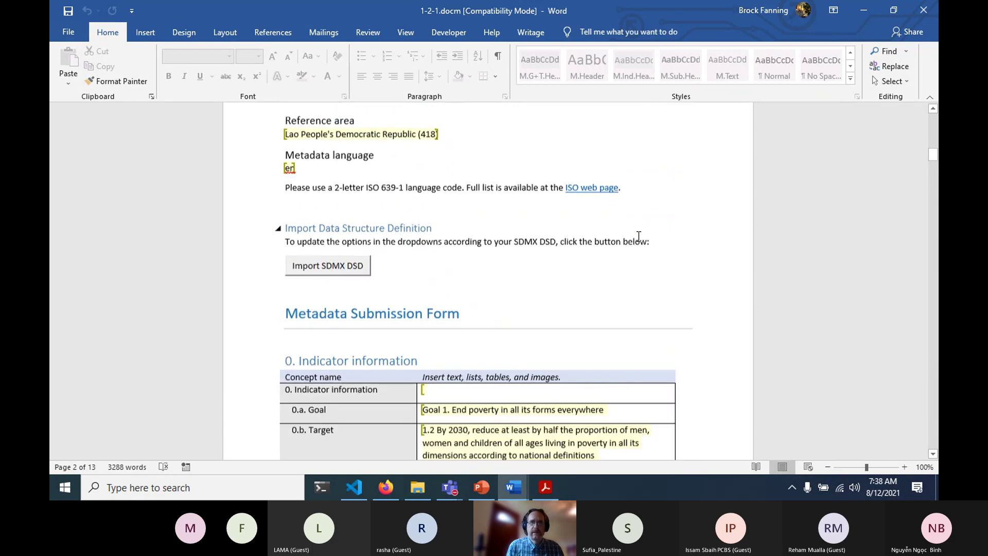
{"action": "scroll", "coordinate": [639, 236], "scroll_direction": "up", "scroll_amount": 9}
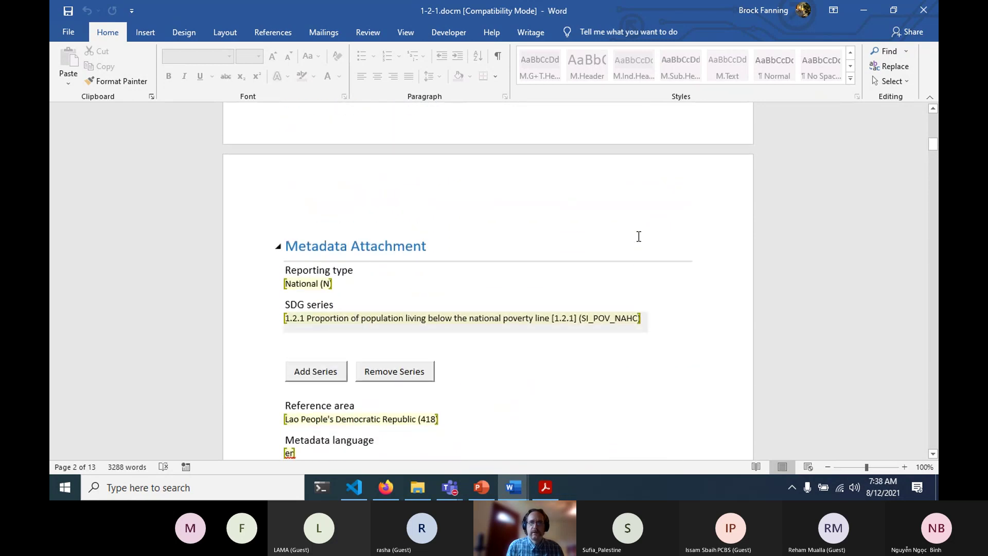
Step: Return to the SDGs Data Lab import page and try to upload 1-2-1.docm from the metadata folder
{"action": "left_click", "coordinate": [386, 487]}
{"action": "left_click", "coordinate": [417, 487]}
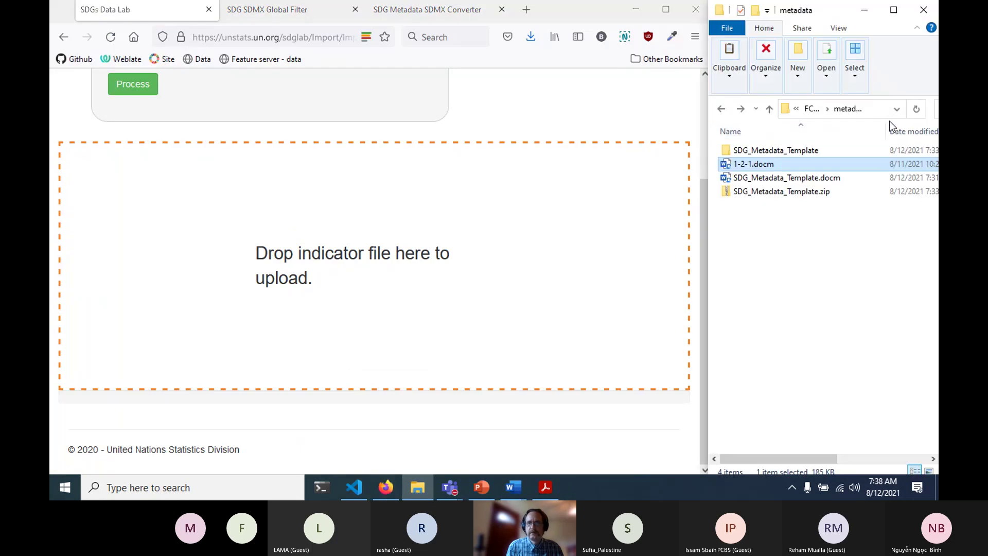
{"action": "left_click_drag", "start_coordinate": [764, 163], "coordinate": [360, 256]}
{"action": "left_click", "coordinate": [485, 295]}
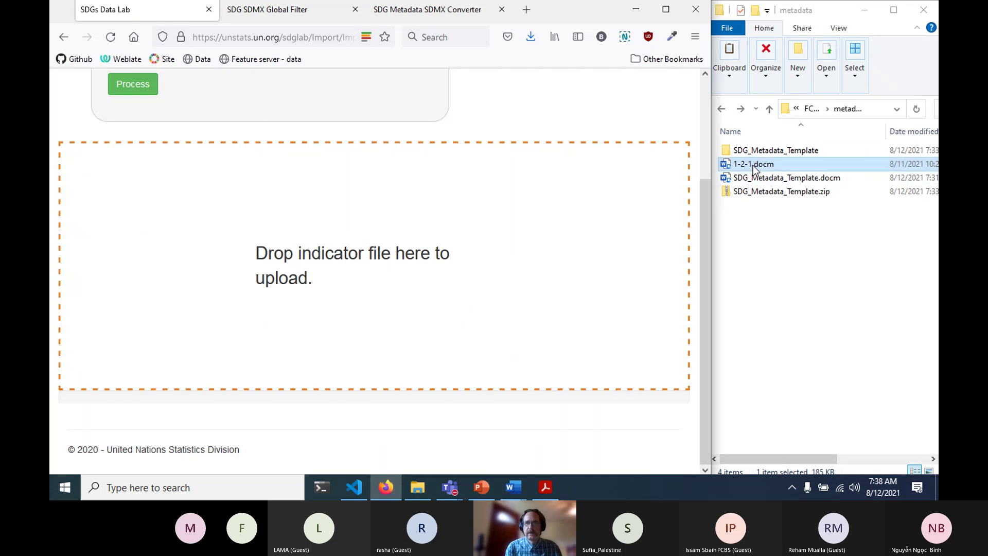
{"action": "left_click_drag", "start_coordinate": [753, 165], "coordinate": [450, 278]}
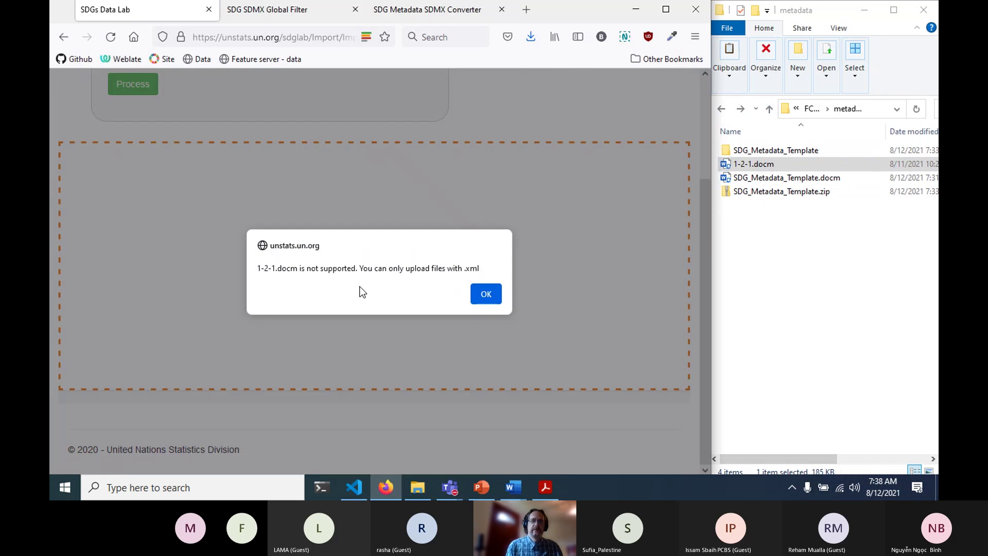
Step: Dismiss the alert about the rejected upload and reopen 1-2-1.docm from the metadata folder in Word
{"action": "left_click", "coordinate": [483, 294]}
{"action": "left_click", "coordinate": [849, 268]}
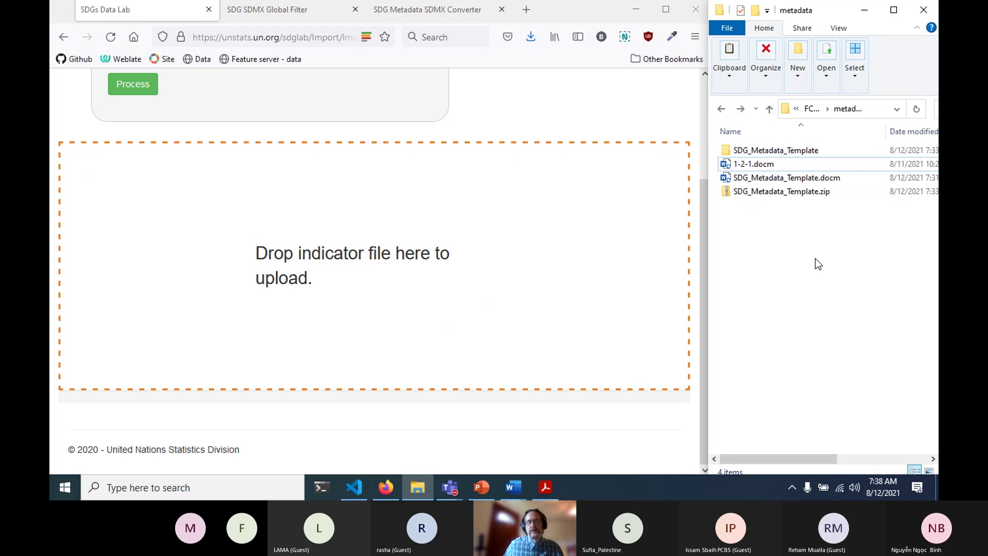
{"action": "double_click", "coordinate": [748, 165]}
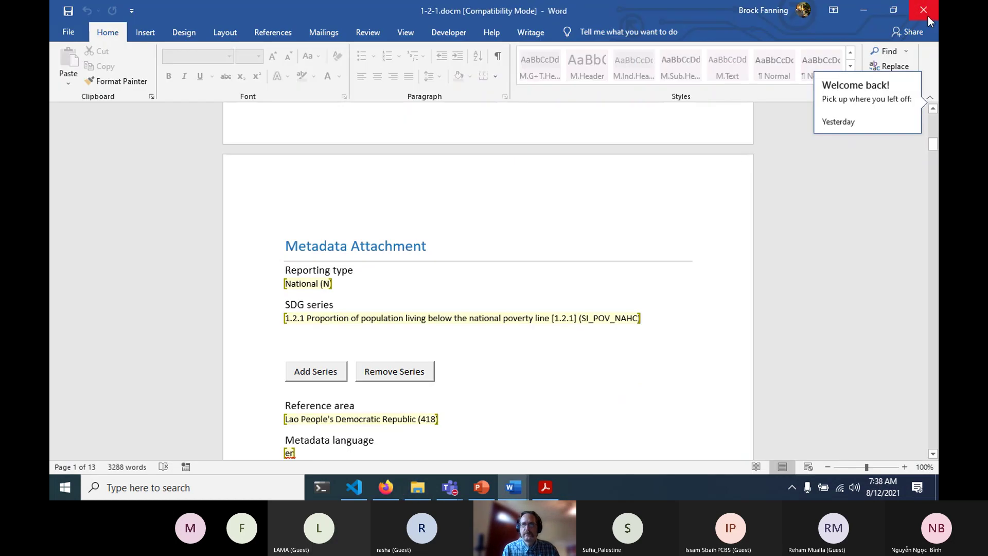
Step: Reload the SDG Metadata SDMX Converter, convert 1-2-1.docm, and save the output as 1-2-1.zip in the metadata folder
{"action": "left_click", "coordinate": [386, 486]}
{"action": "left_click", "coordinate": [419, 12]}
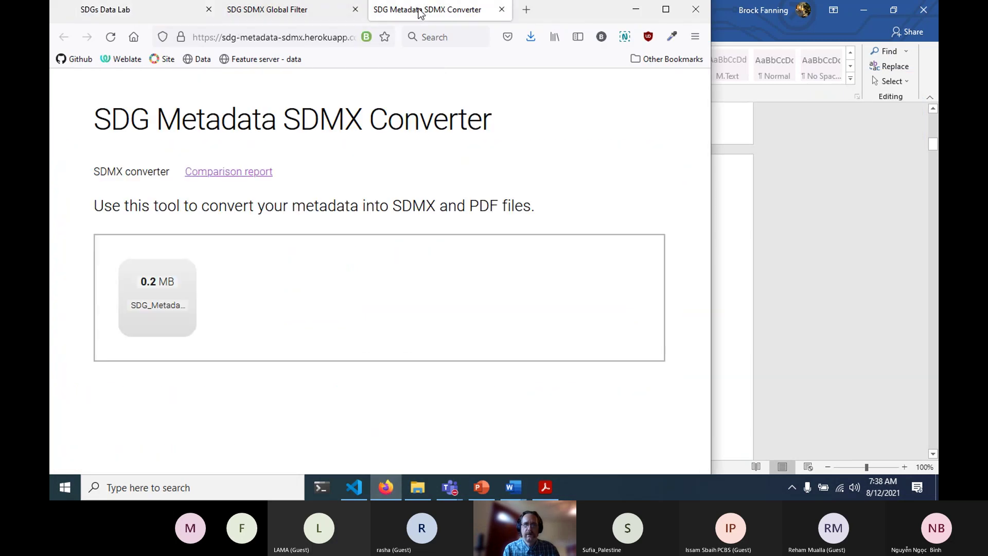
{"action": "left_click", "coordinate": [410, 492]}
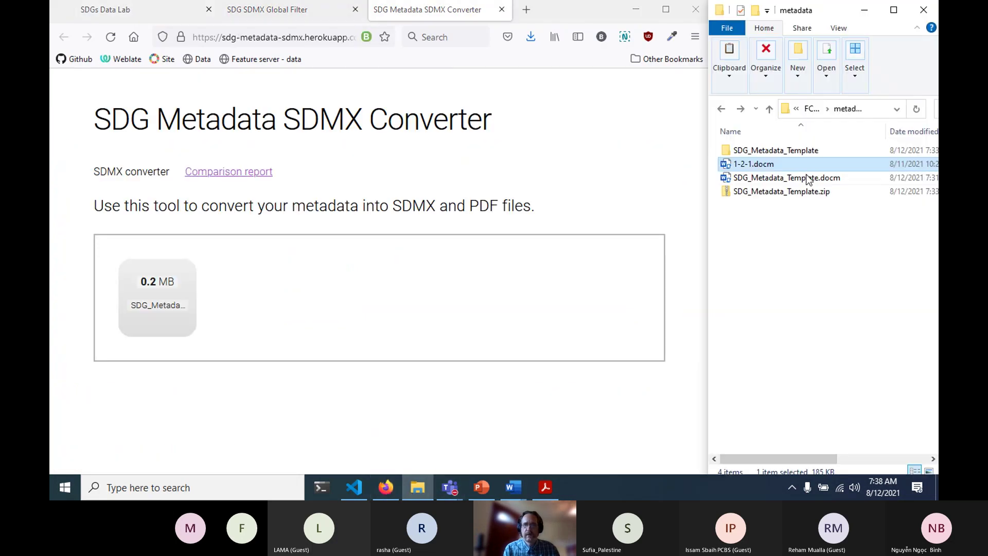
{"action": "left_click", "coordinate": [110, 37]}
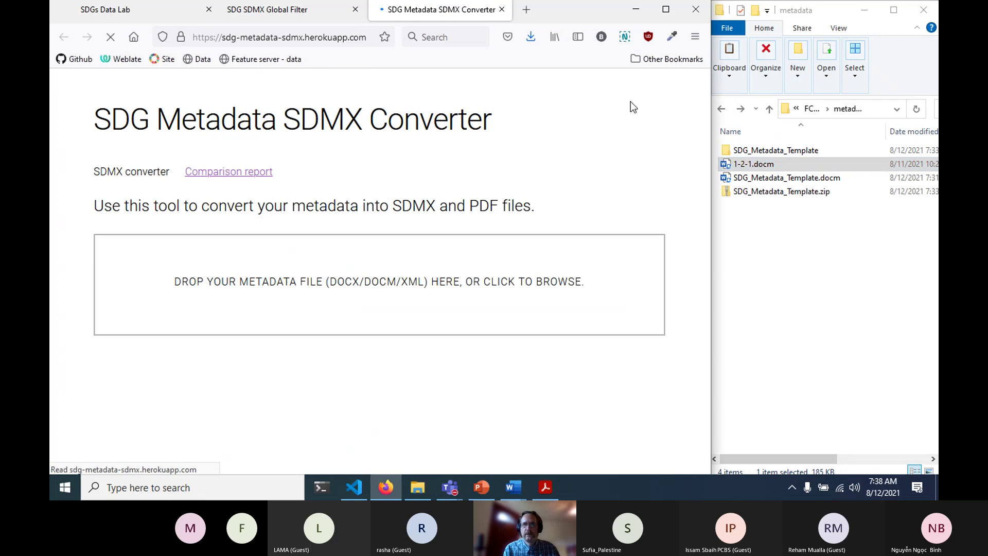
{"action": "left_click_drag", "start_coordinate": [754, 165], "coordinate": [370, 294]}
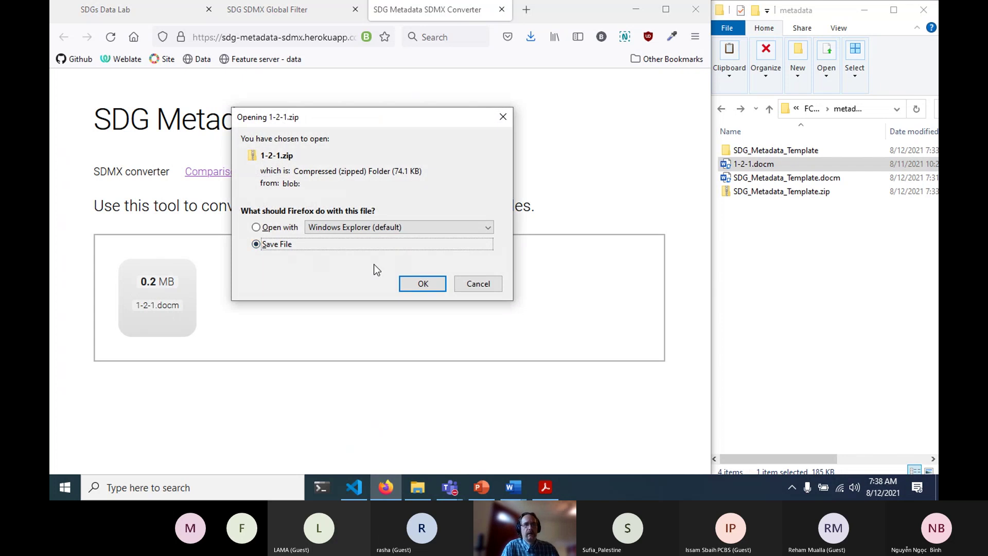
{"action": "left_click", "coordinate": [418, 278]}
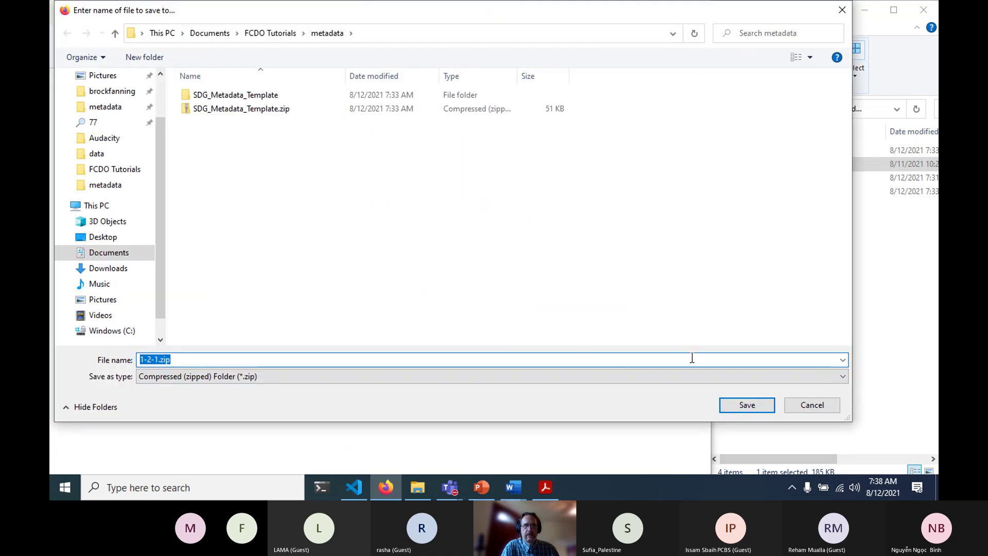
{"action": "left_click", "coordinate": [734, 403]}
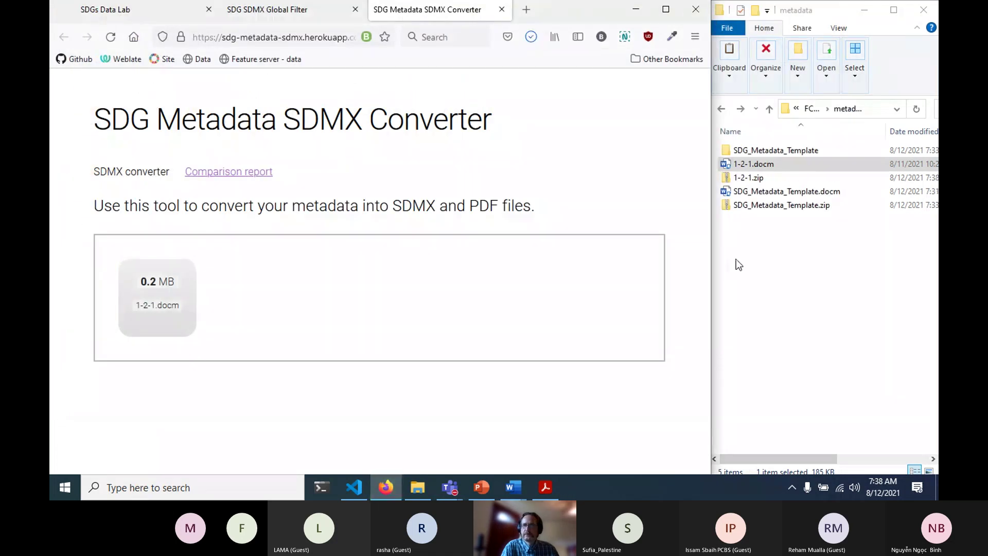
Step: Extract 1-2-1.zip into a 1-2-1 folder inside metadata and open that folder beside the browser
{"action": "right_click", "coordinate": [741, 180]}
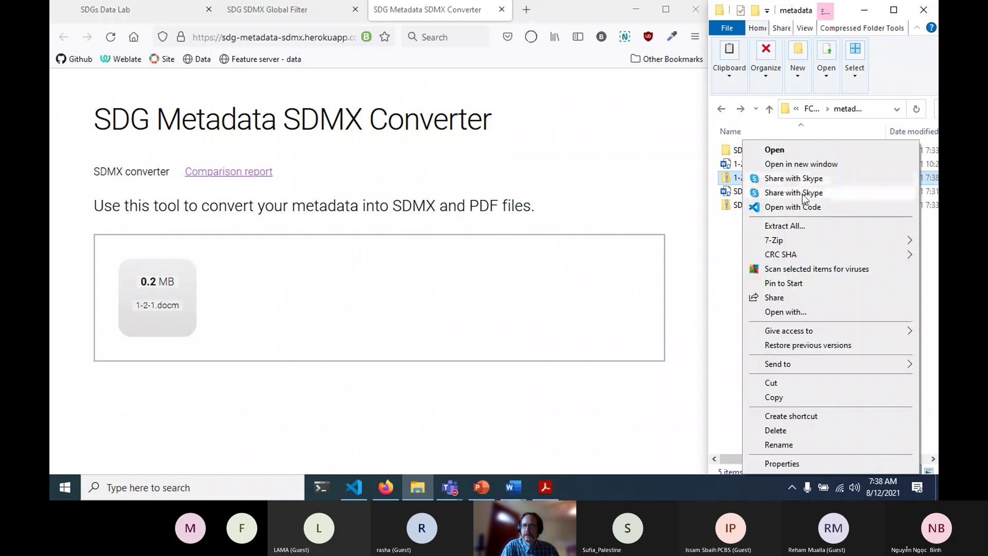
{"action": "left_click", "coordinate": [803, 226]}
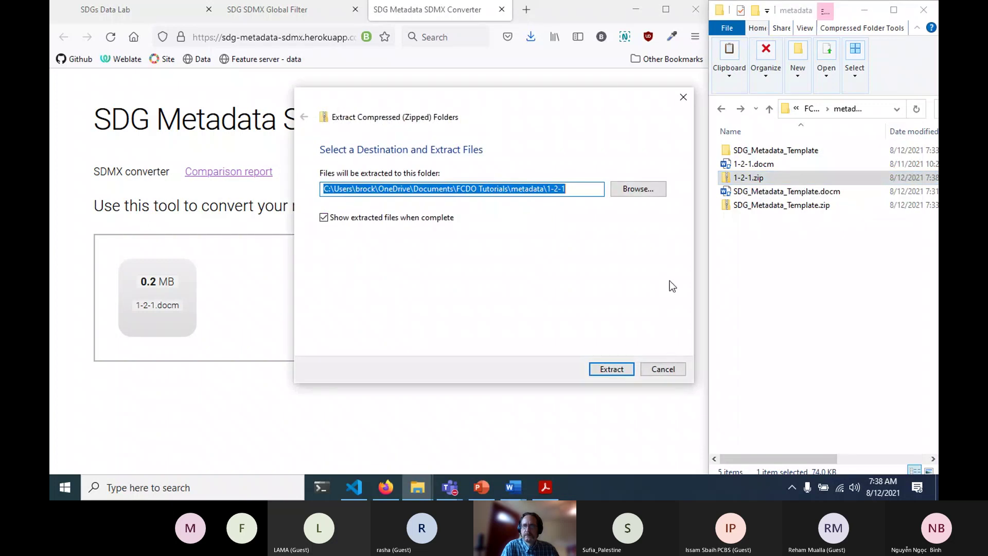
{"action": "left_click", "coordinate": [622, 370]}
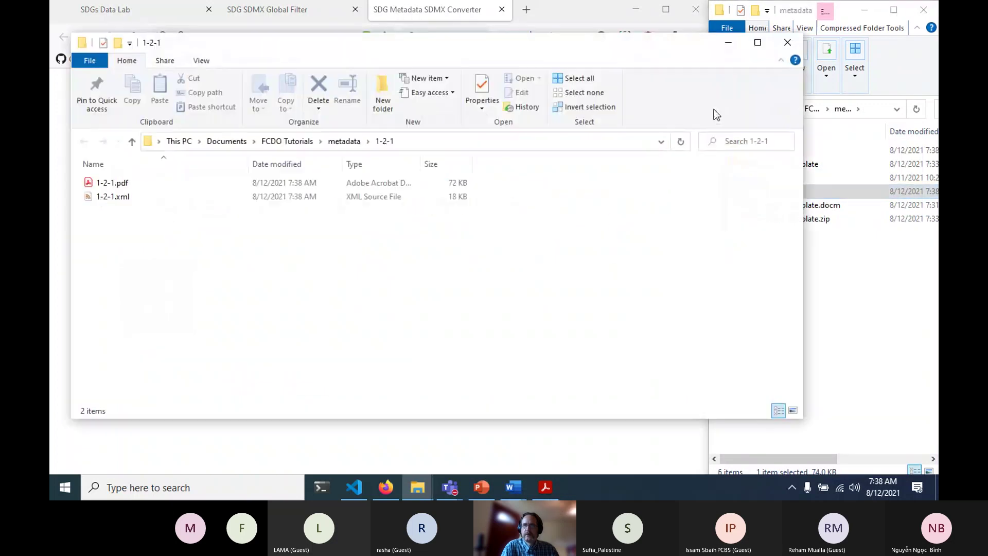
{"action": "left_click", "coordinate": [785, 45]}
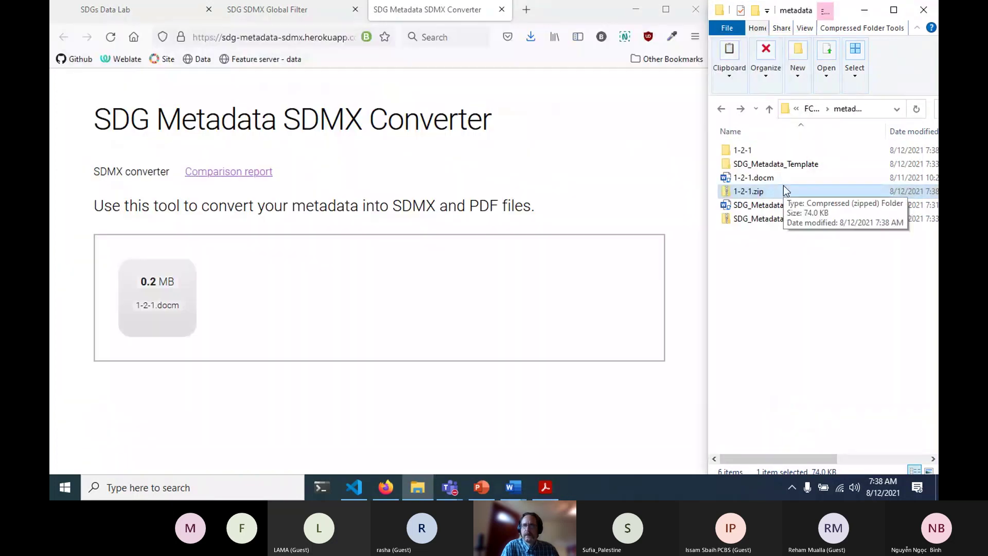
{"action": "left_click", "coordinate": [740, 152]}
{"action": "double_click", "coordinate": [741, 152]}
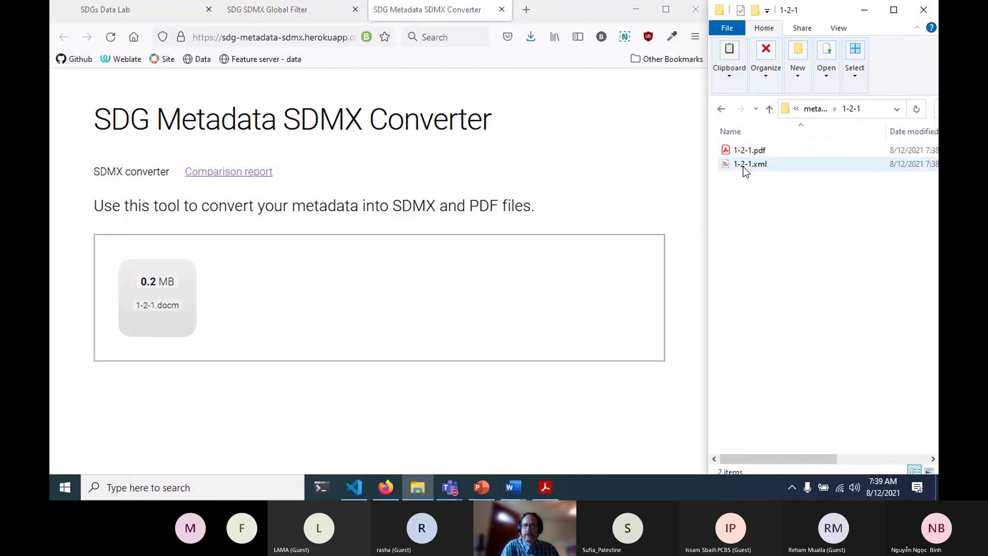
Step: Upload 1-2-1.xml to the SDGs Data Lab import page, review the SDMX content, and process the import
{"action": "left_click", "coordinate": [119, 16]}
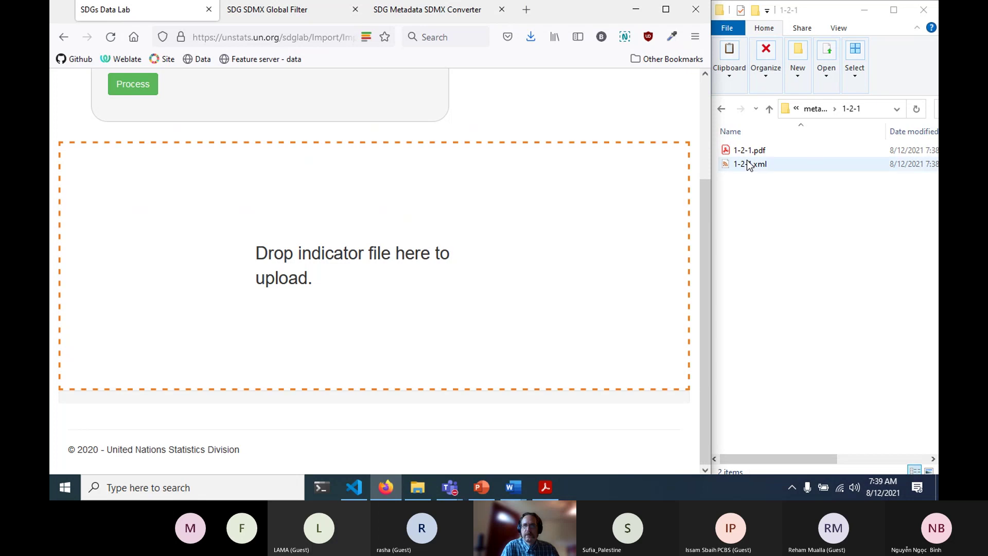
{"action": "left_click_drag", "start_coordinate": [754, 163], "coordinate": [335, 271]}
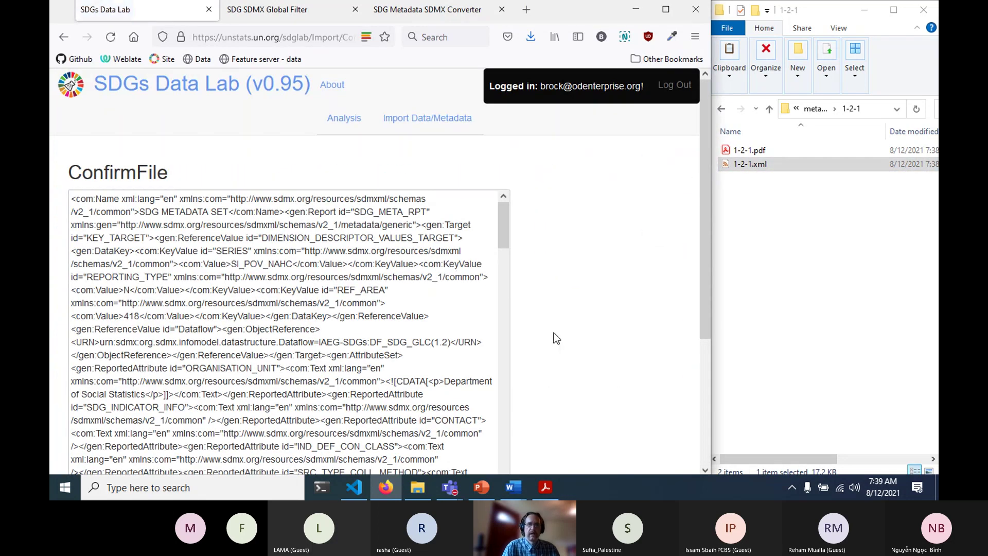
{"action": "scroll", "coordinate": [582, 286], "scroll_direction": "down", "scroll_amount": 5}
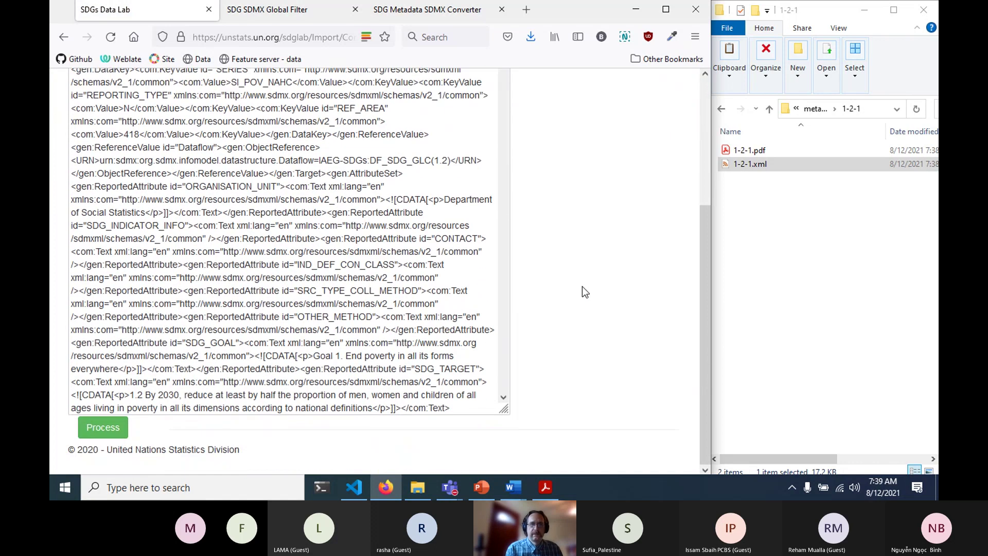
{"action": "scroll", "coordinate": [582, 286], "scroll_direction": "up", "scroll_amount": 5}
{"action": "scroll", "coordinate": [582, 286], "scroll_direction": "down", "scroll_amount": 1}
{"action": "scroll", "coordinate": [582, 292], "scroll_direction": "down", "scroll_amount": 4}
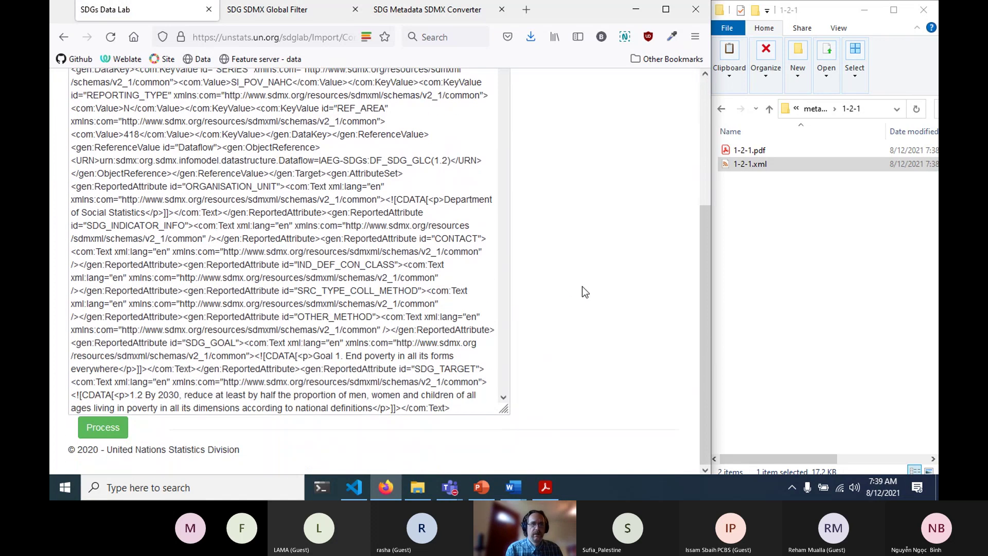
{"action": "left_click", "coordinate": [97, 430]}
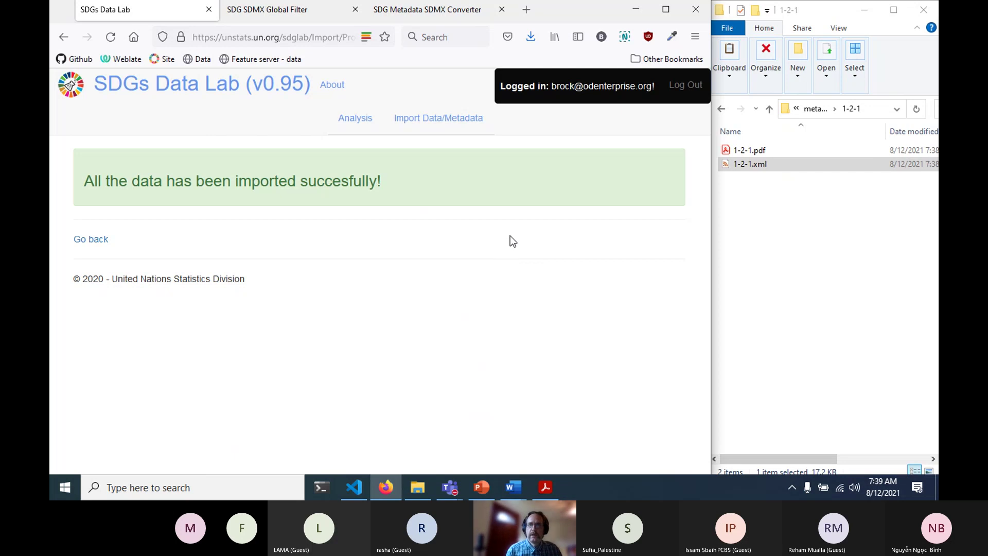
{"action": "left_click", "coordinate": [749, 170]}
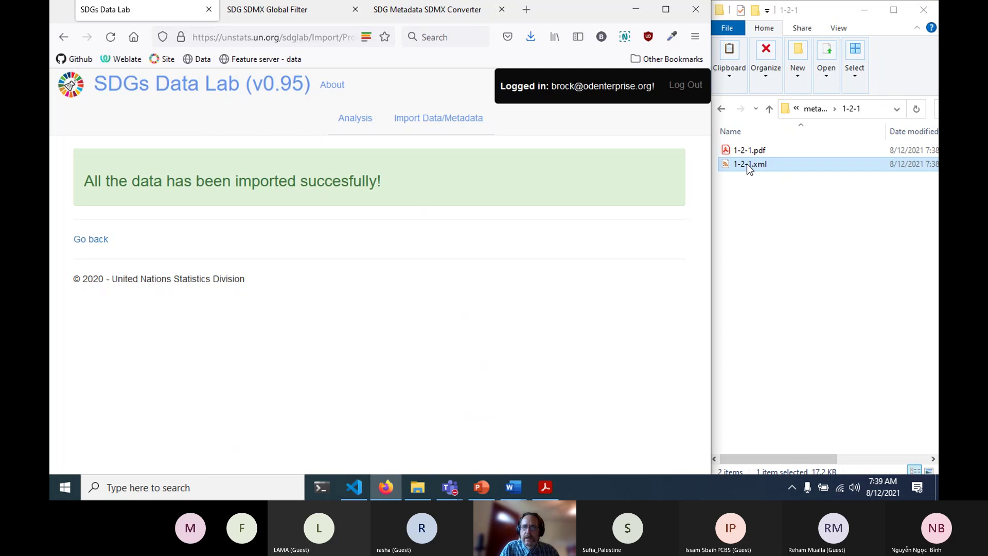
{"action": "left_click", "coordinate": [317, 122]}
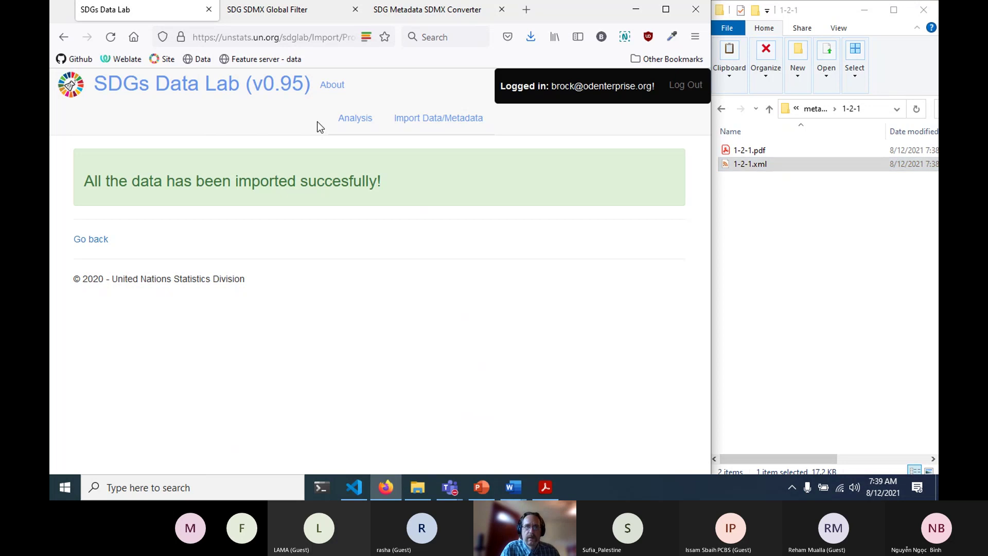
{"action": "left_click", "coordinate": [727, 166]}
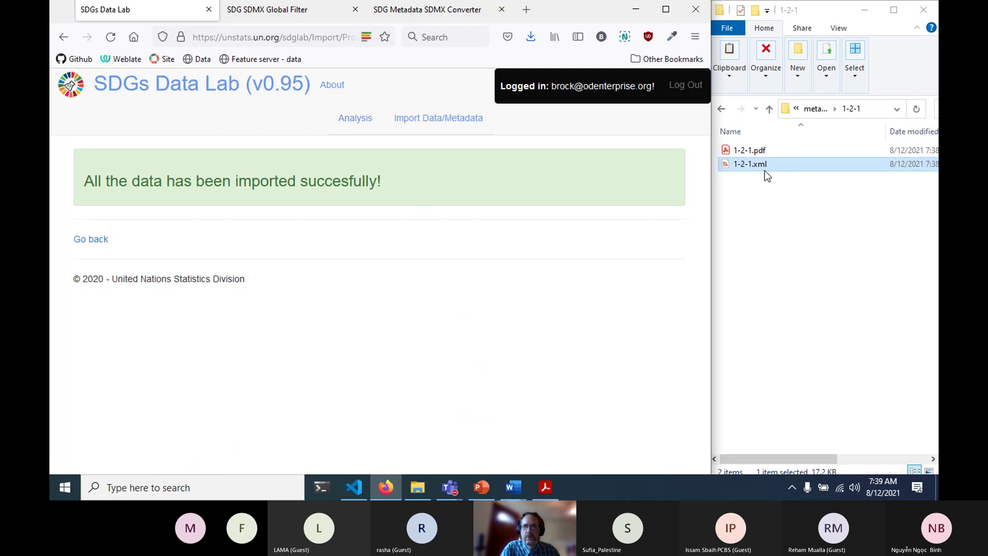
Step: In Analysis, list Lao People's Democratic Republic series with either global or country data and open series SI_POV_NAHC
{"action": "left_click", "coordinate": [353, 126]}
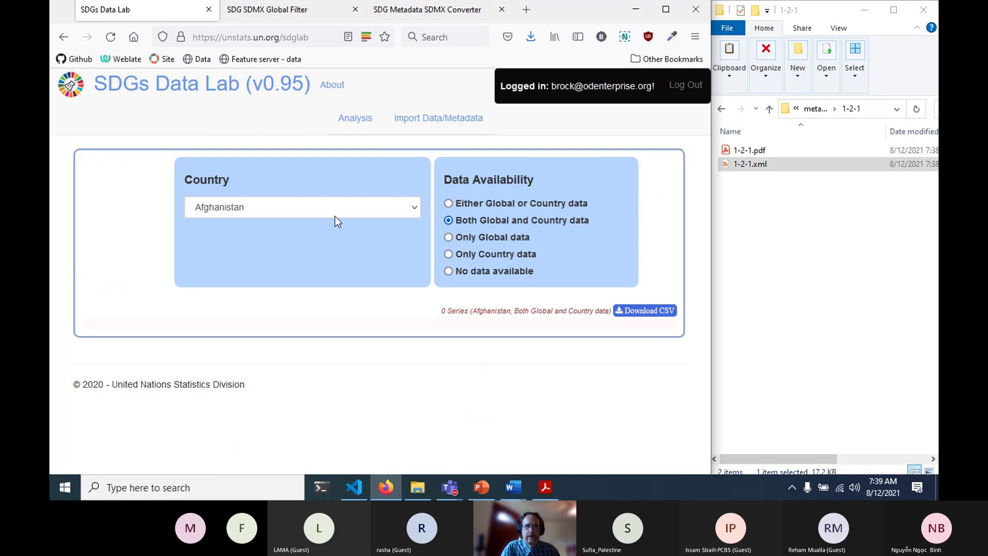
{"action": "left_click", "coordinate": [378, 214]}
{"action": "scroll", "coordinate": [341, 326], "scroll_direction": "down", "scroll_amount": 10}
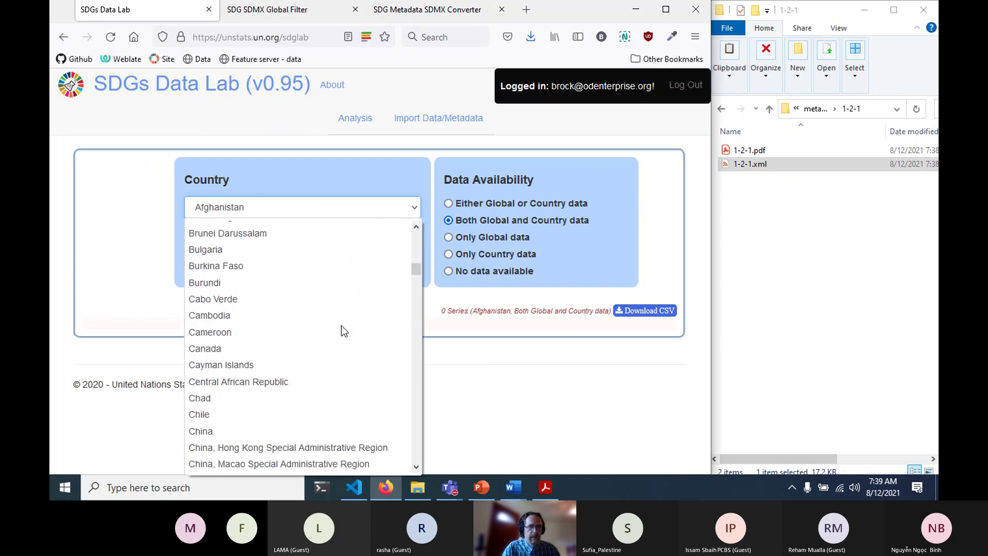
{"action": "scroll", "coordinate": [341, 326], "scroll_direction": "down", "scroll_amount": 20}
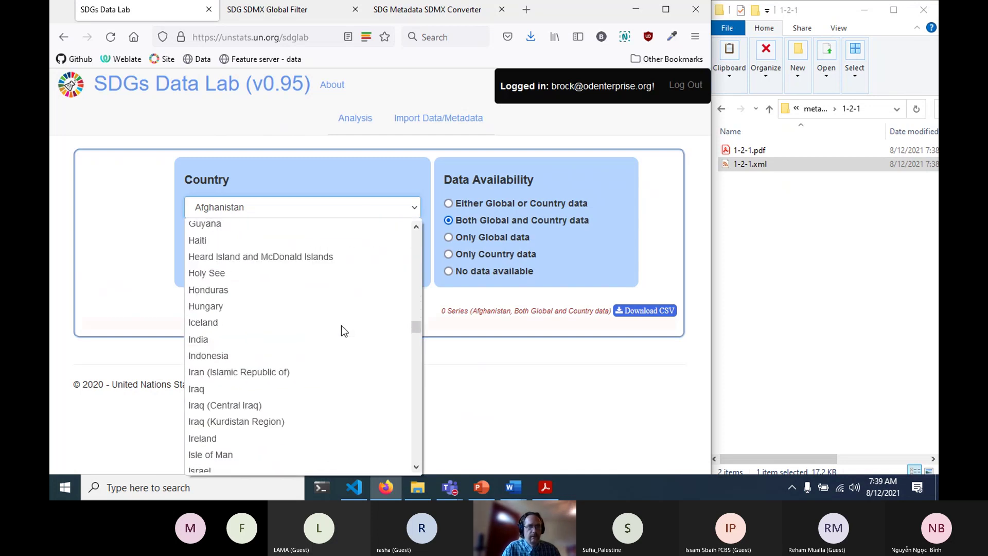
{"action": "scroll", "coordinate": [341, 325], "scroll_direction": "down", "scroll_amount": 12}
{"action": "scroll", "coordinate": [342, 326], "scroll_direction": "up", "scroll_amount": 2}
{"action": "scroll", "coordinate": [341, 325], "scroll_direction": "up", "scroll_amount": 2}
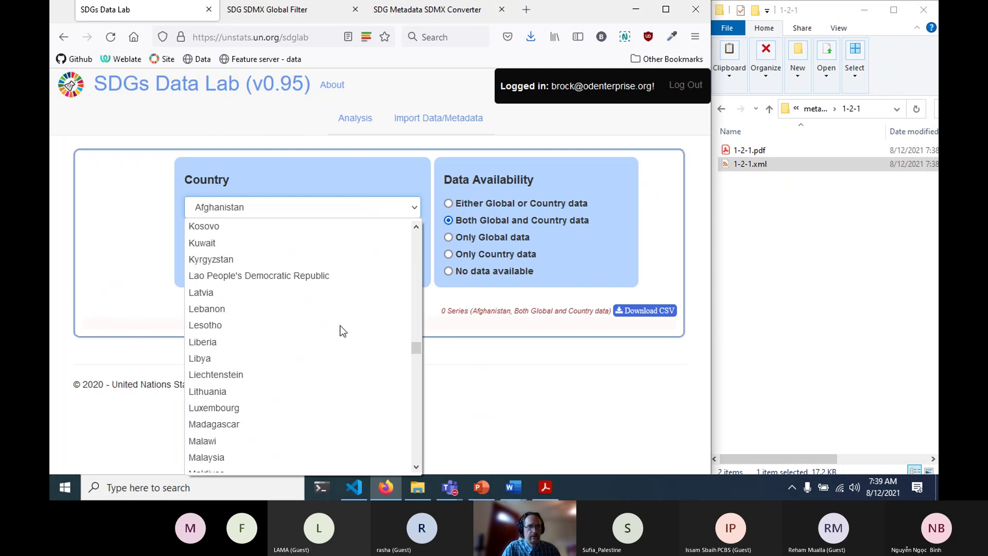
{"action": "left_click", "coordinate": [273, 277]}
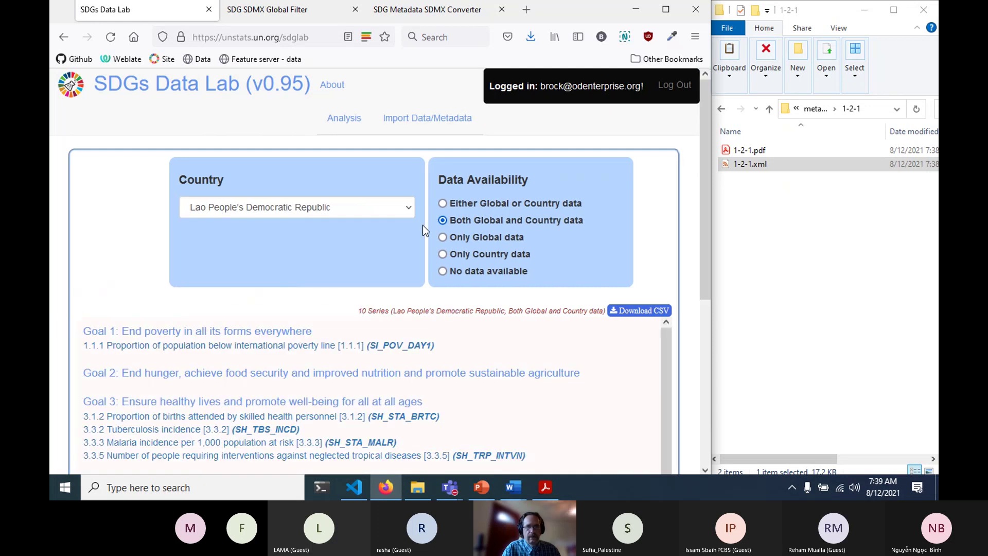
{"action": "left_click", "coordinate": [442, 204]}
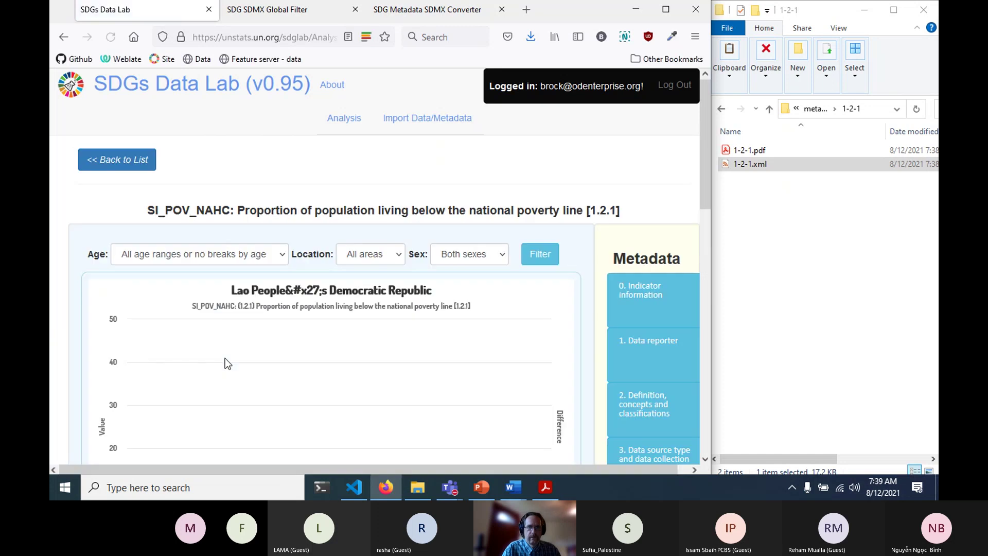
Step: Compare the global and national Indicator information metadata of the SI_POV_NAHC series, and close the comparison
{"action": "scroll", "coordinate": [630, 181], "scroll_direction": "down", "scroll_amount": 3}
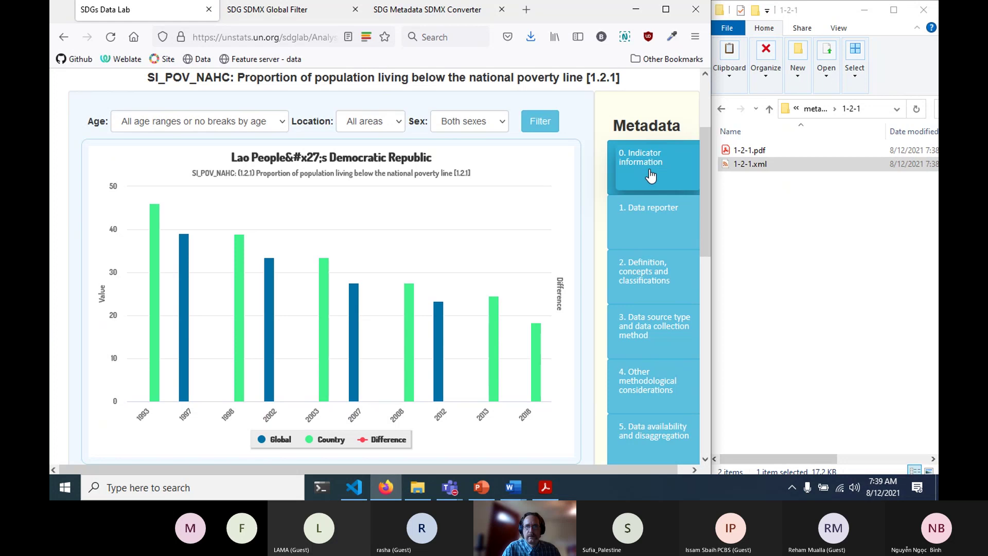
{"action": "left_click", "coordinate": [651, 176]}
{"action": "scroll", "coordinate": [477, 243], "scroll_direction": "down", "scroll_amount": 5}
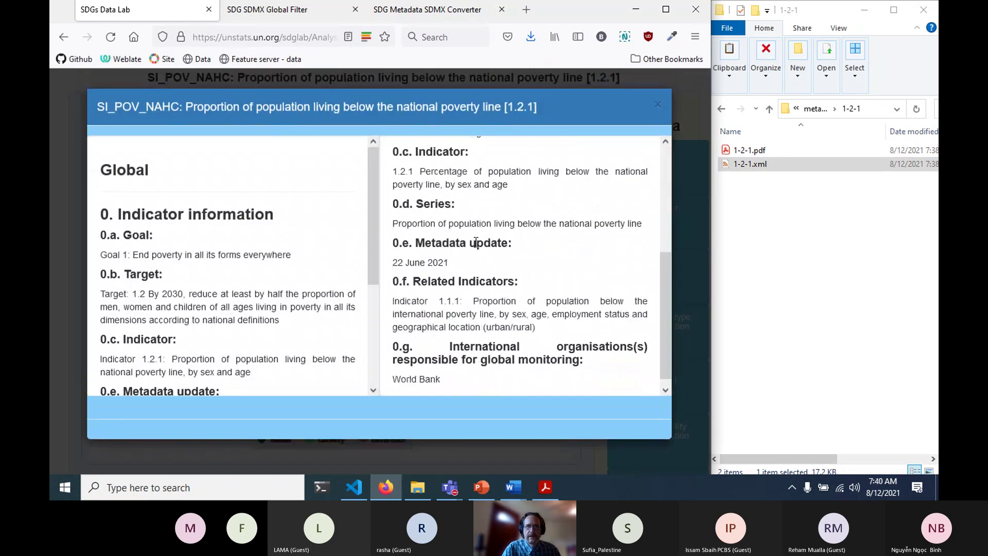
{"action": "scroll", "coordinate": [479, 255], "scroll_direction": "up", "scroll_amount": 5}
{"action": "scroll", "coordinate": [470, 214], "scroll_direction": "down", "scroll_amount": 2}
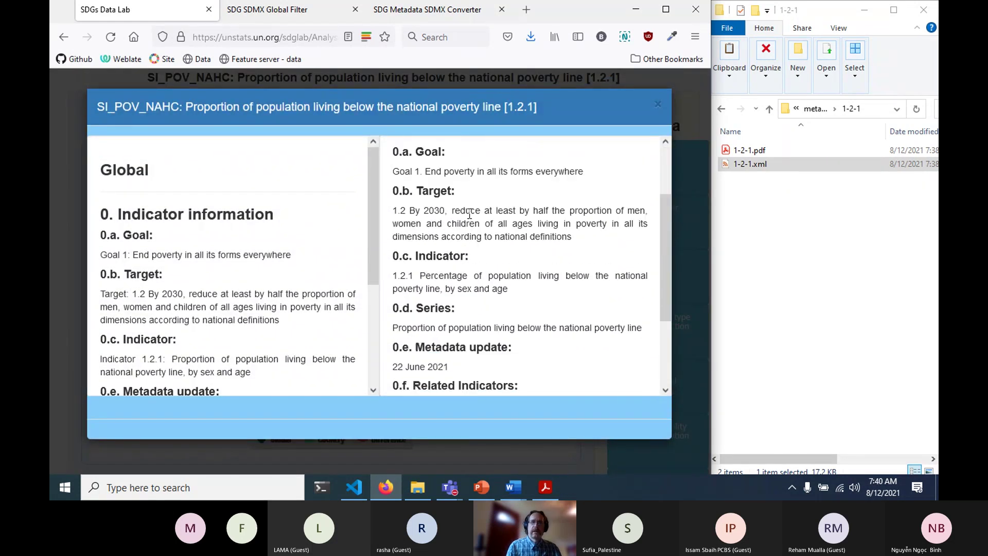
{"action": "scroll", "coordinate": [468, 214], "scroll_direction": "down", "scroll_amount": 2}
{"action": "scroll", "coordinate": [469, 215], "scroll_direction": "up", "scroll_amount": 4}
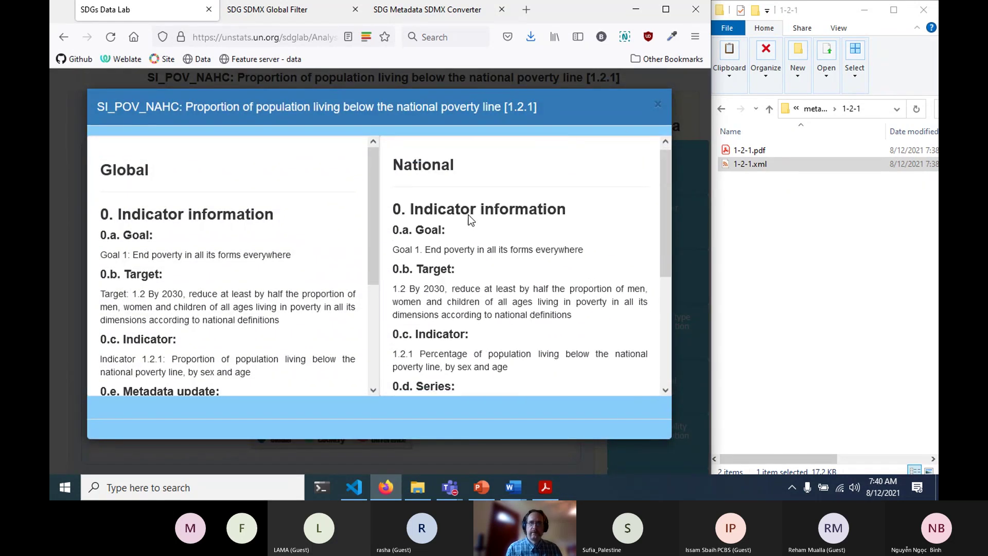
{"action": "left_click", "coordinate": [658, 105]}
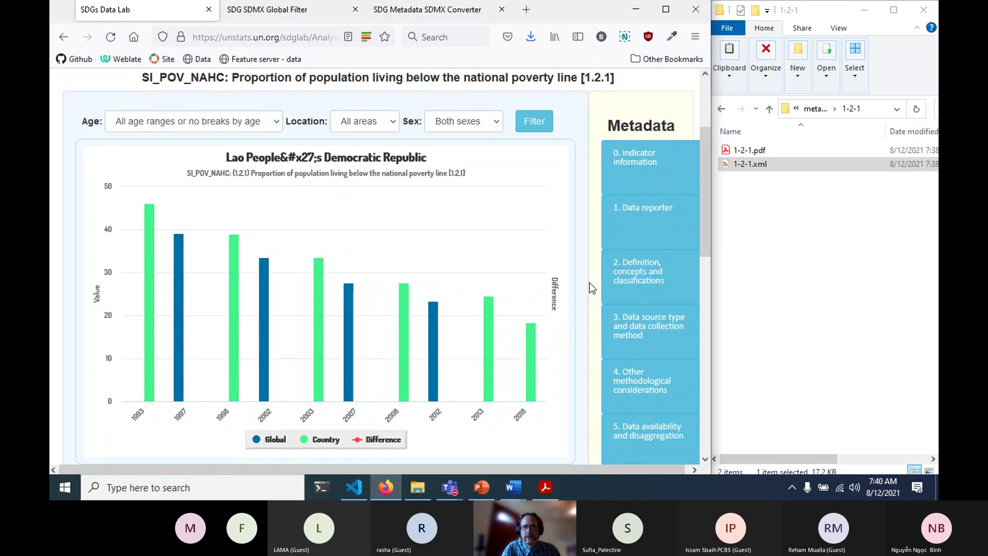
Step: Switch to the FCDO-SDGLab-Webinar presentation in PowerPoint and start the slide show from the current slide
{"action": "left_click", "coordinate": [482, 488]}
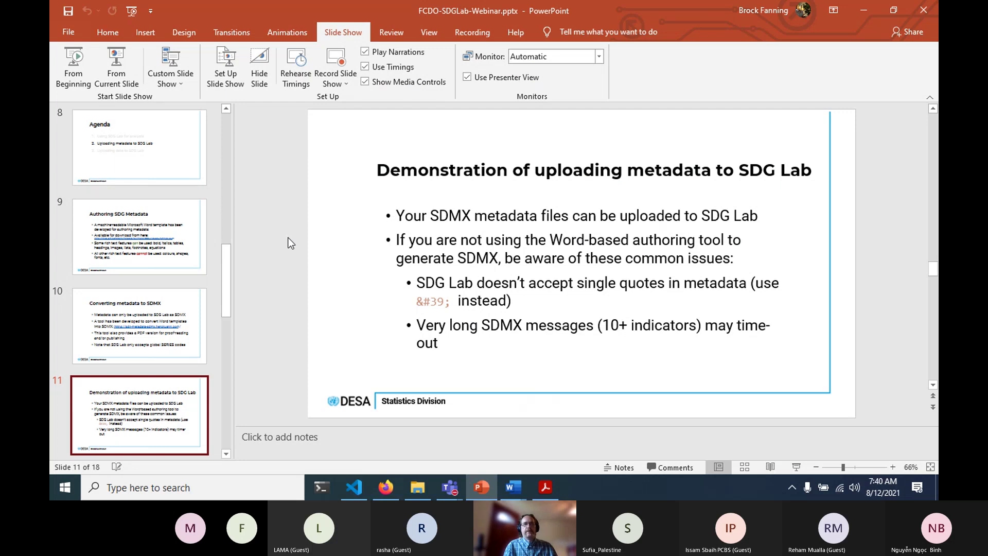
{"action": "left_click", "coordinate": [121, 67]}
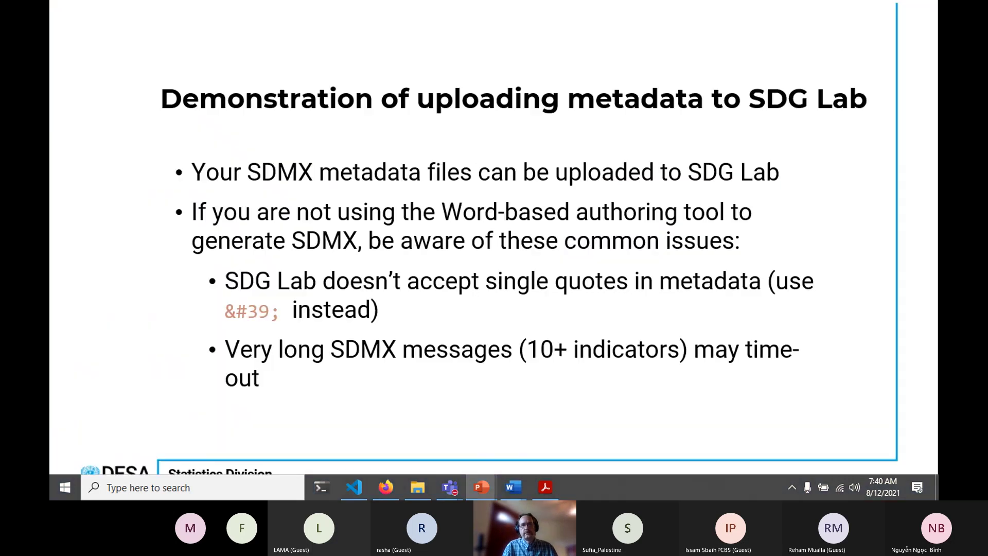
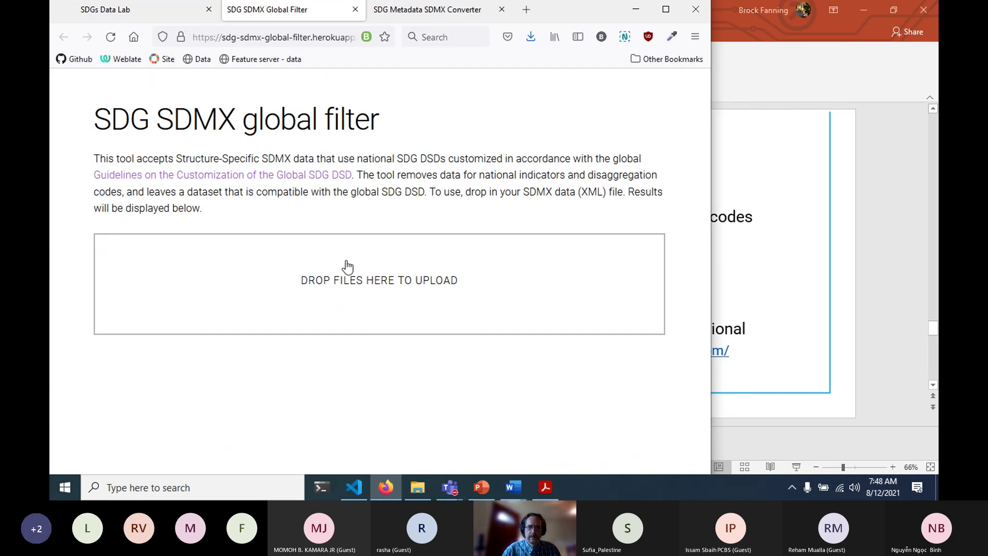
Step: Switch to File Explorer and open the data folder inside the FCDO Tutorials folder
{"action": "left_click", "coordinate": [418, 487]}
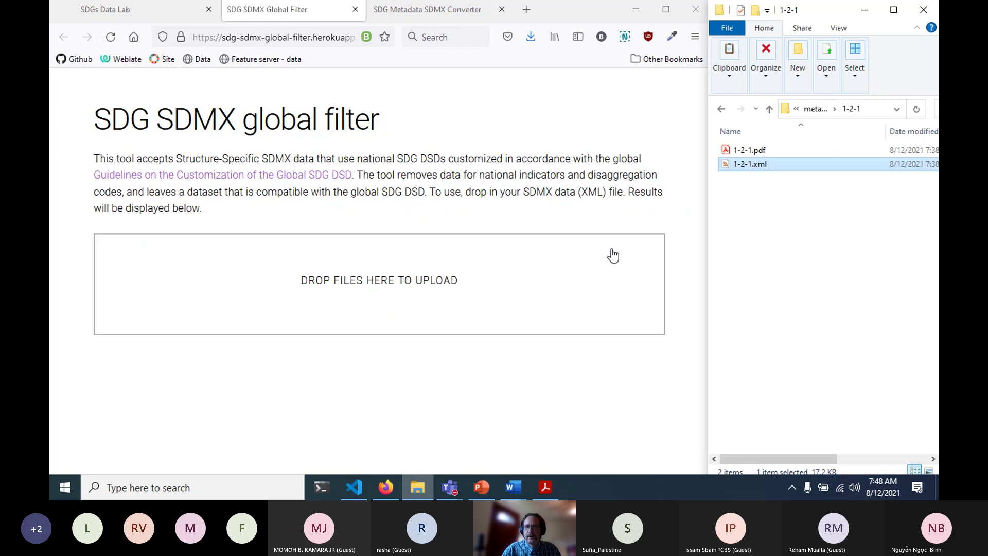
{"action": "left_click", "coordinate": [806, 110]}
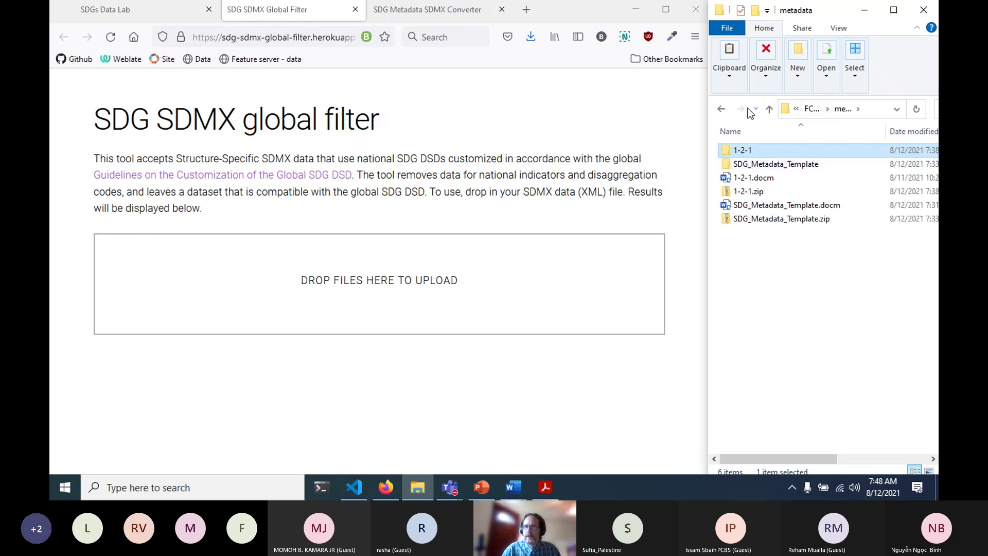
{"action": "left_click", "coordinate": [724, 106]}
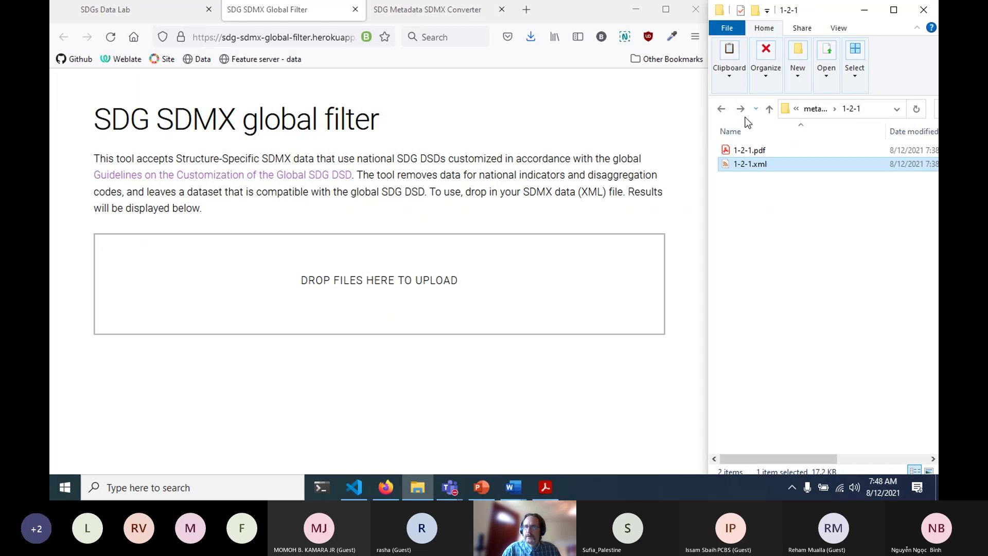
{"action": "left_click", "coordinate": [822, 110]}
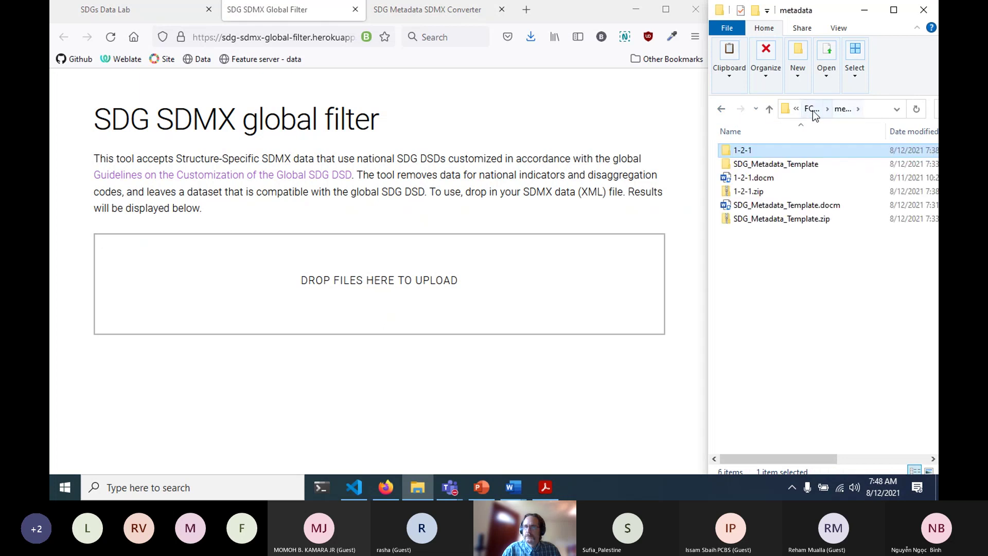
{"action": "left_click", "coordinate": [812, 109]}
{"action": "double_click", "coordinate": [743, 150]}
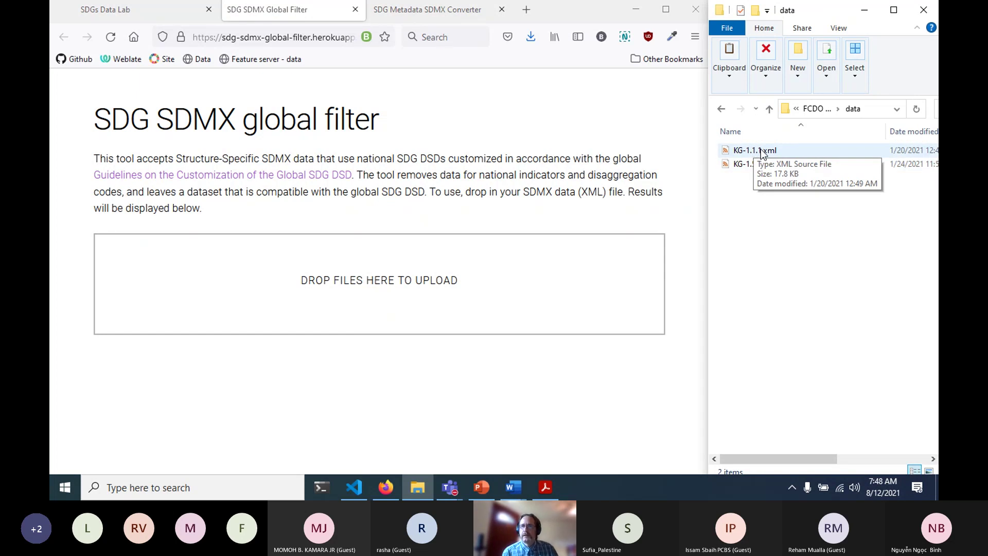
Step: Upload KG-1.1.1.xml from the data folder to the SDG SDMX global filter
{"action": "left_click", "coordinate": [758, 154]}
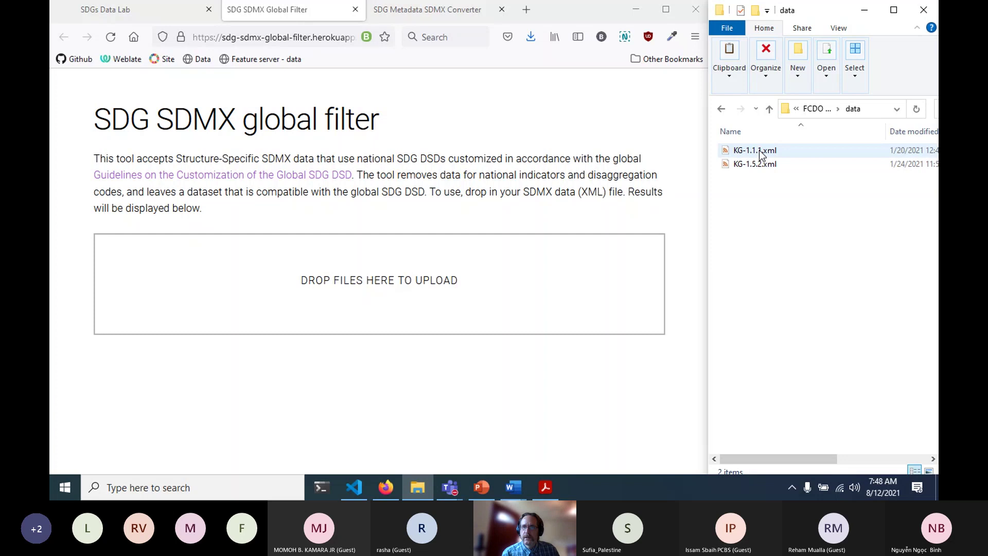
{"action": "left_click", "coordinate": [761, 154]}
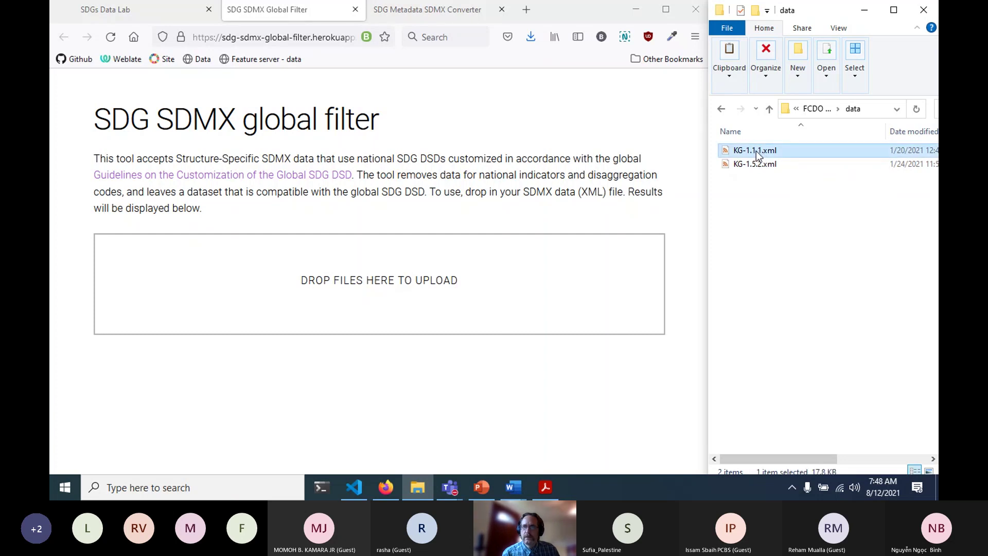
{"action": "left_click_drag", "start_coordinate": [755, 150], "coordinate": [335, 303]}
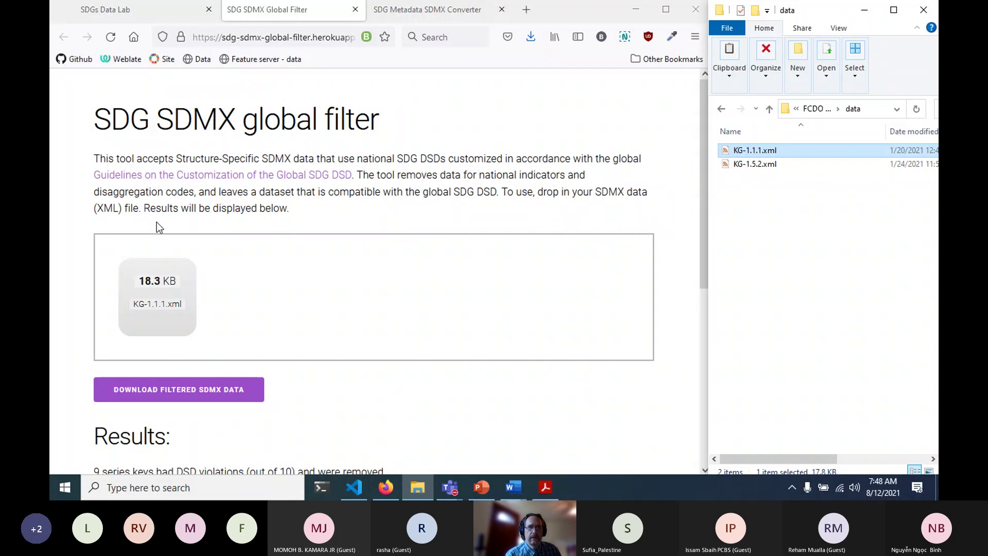
Step: Try to import the unfiltered KG-1.1.1.xml into SDGs Data Lab through Import Data/Metadata and process the file
{"action": "left_click", "coordinate": [119, 10]}
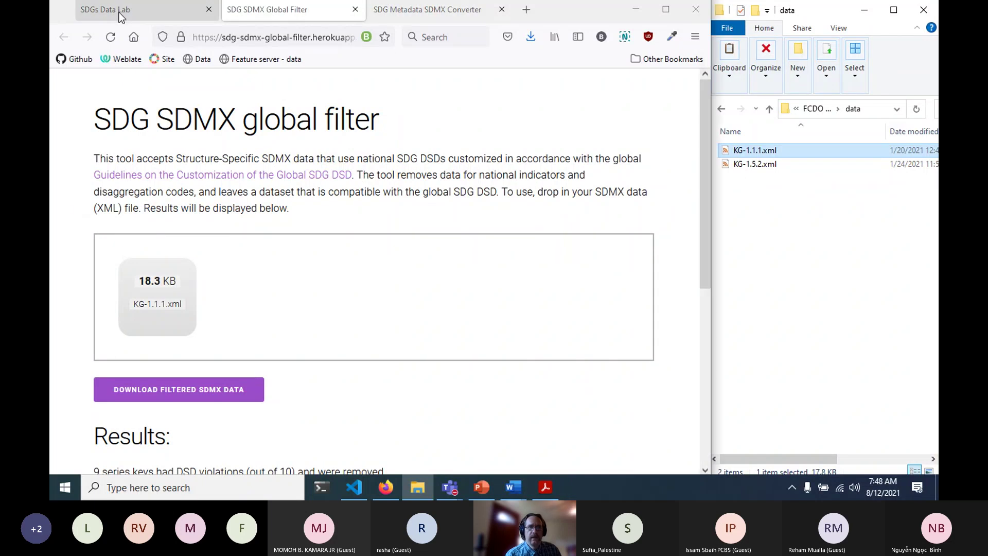
{"action": "scroll", "coordinate": [329, 206], "scroll_direction": "up", "scroll_amount": 5}
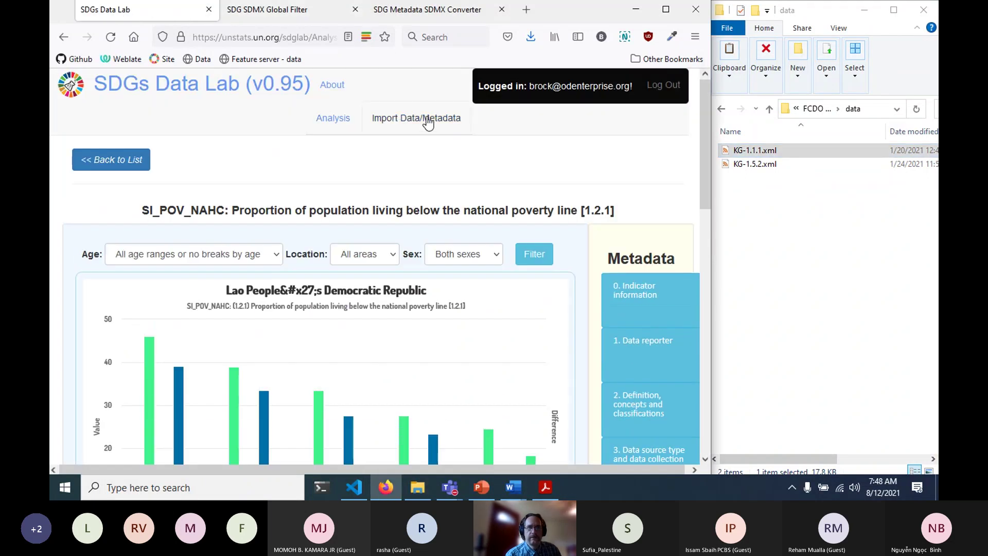
{"action": "left_click", "coordinate": [427, 120]}
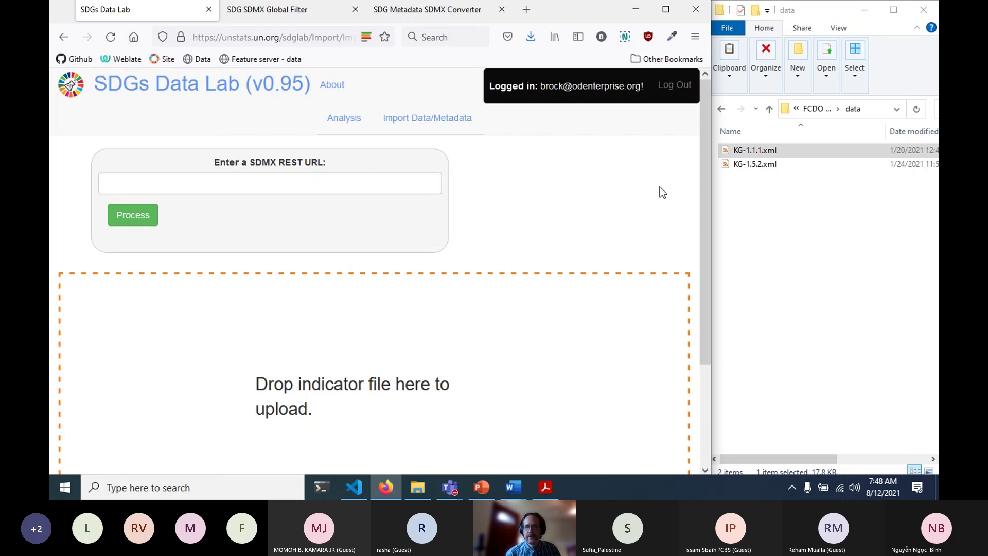
{"action": "scroll", "coordinate": [659, 187], "scroll_direction": "down", "scroll_amount": 2}
{"action": "left_click", "coordinate": [762, 150]}
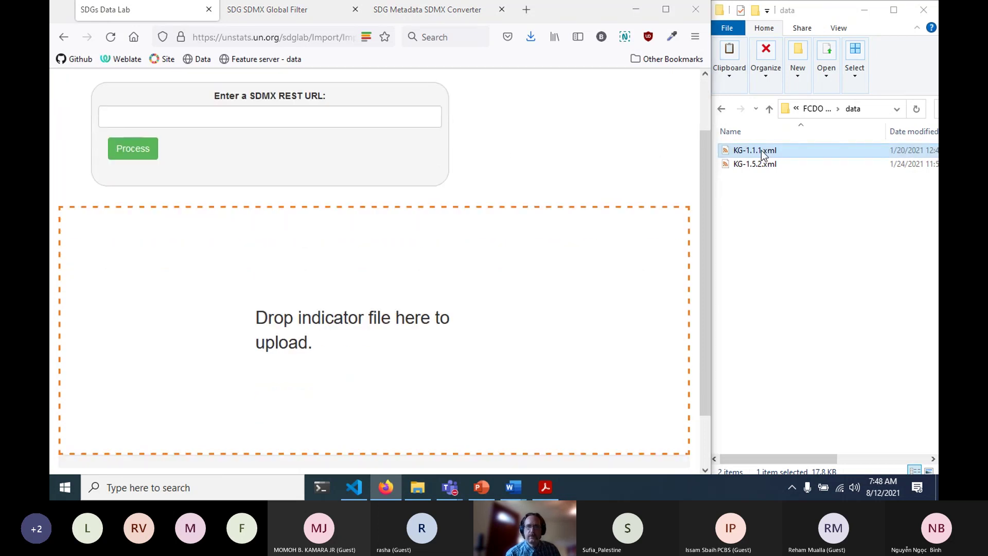
{"action": "left_click_drag", "start_coordinate": [761, 150], "coordinate": [302, 355]}
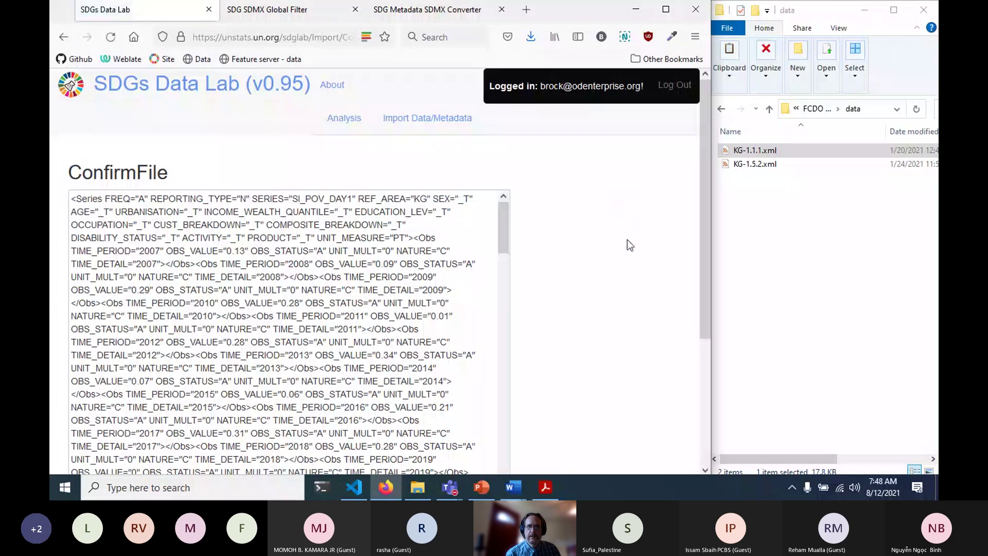
{"action": "scroll", "coordinate": [629, 242], "scroll_direction": "down", "scroll_amount": 3}
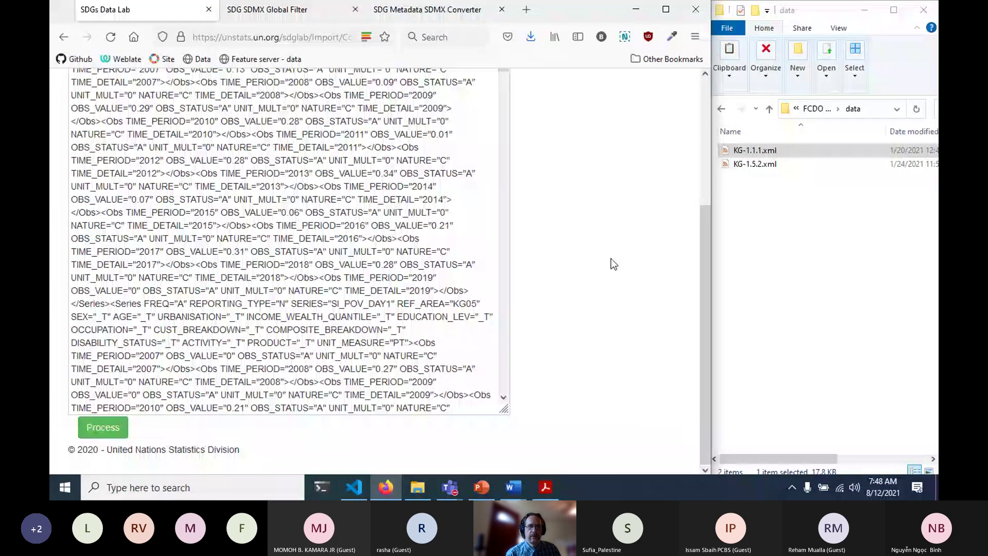
{"action": "left_click", "coordinate": [101, 428]}
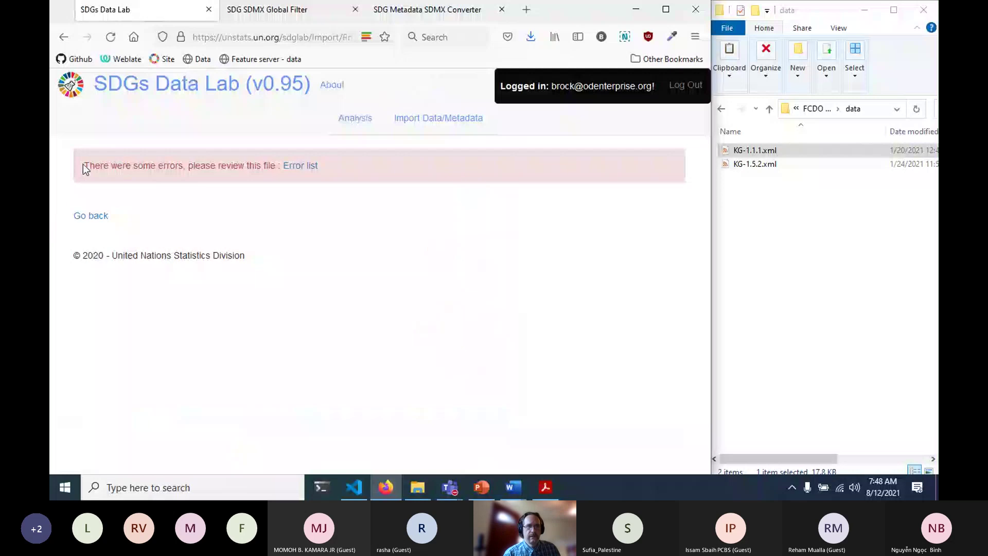
Step: Open the import's error list and examine the entry about the Reference Area (REF_AREA)
{"action": "left_click_drag", "start_coordinate": [84, 164], "coordinate": [282, 163]}
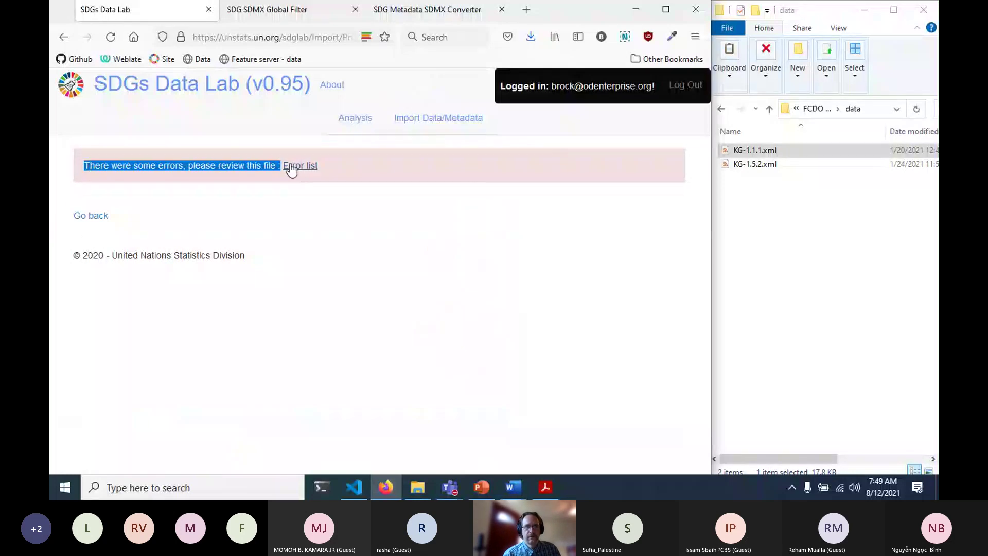
{"action": "left_click", "coordinate": [300, 165]}
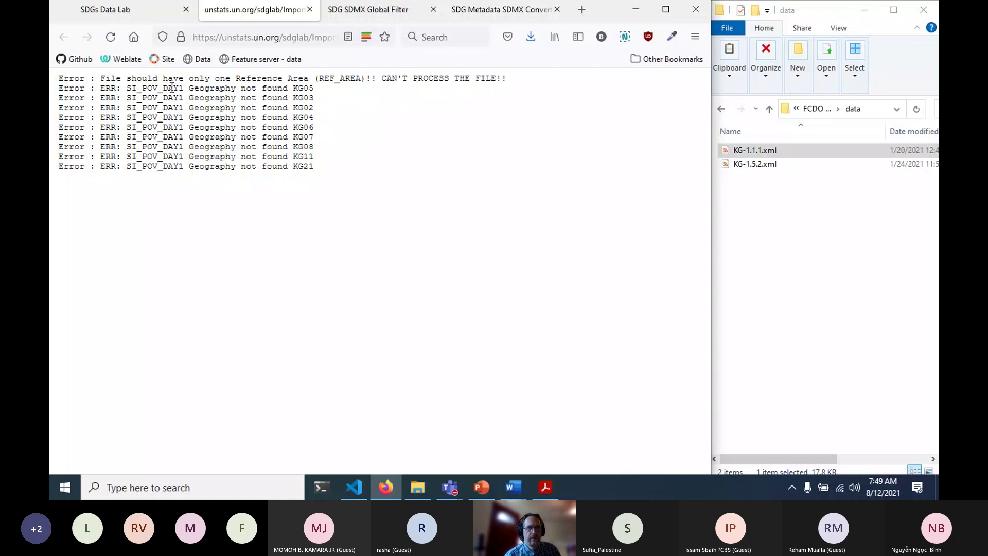
{"action": "left_click_drag", "start_coordinate": [236, 79], "coordinate": [376, 79]}
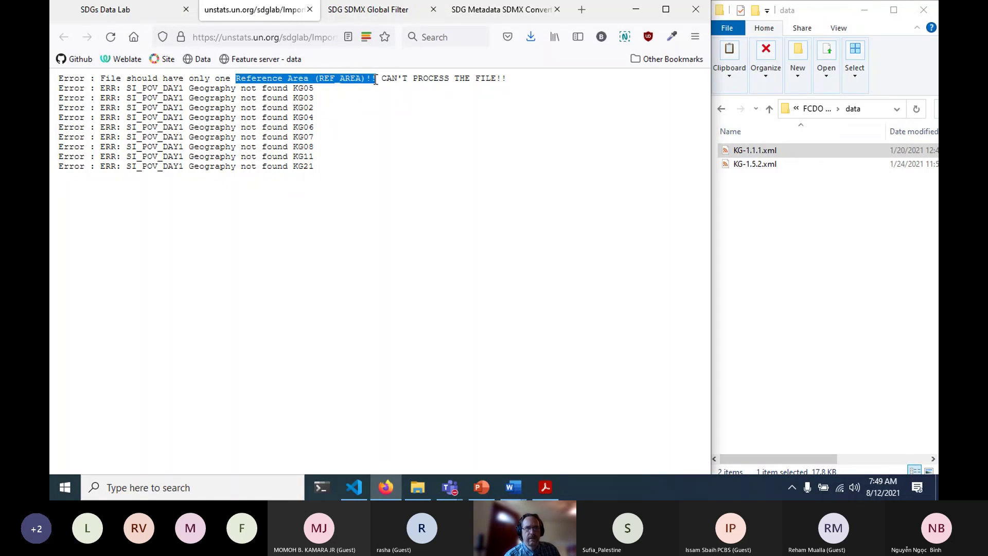
{"action": "left_click", "coordinate": [335, 175]}
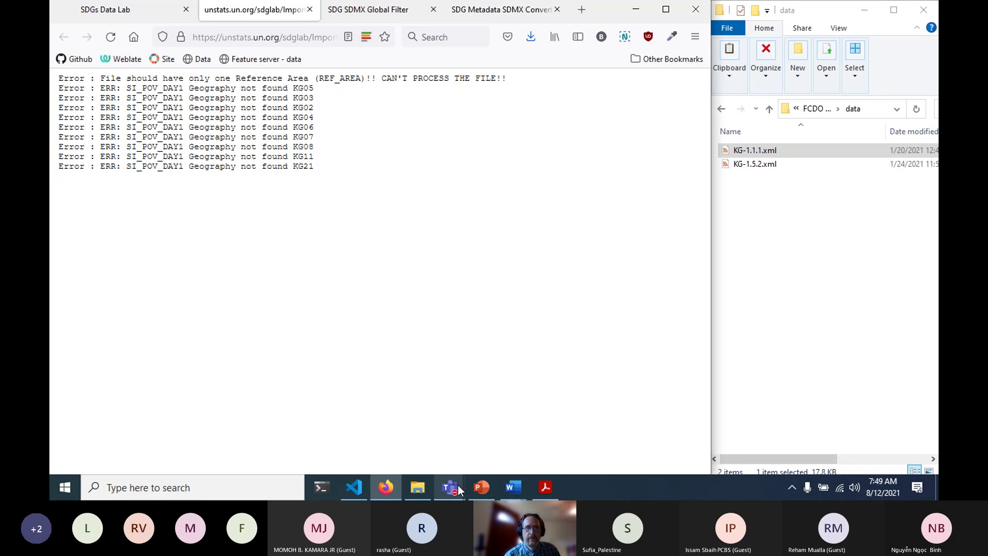
Step: Switch to the Teams webinar meeting, view the lobby, and admit the waiting participants
{"action": "mouse_move", "coordinate": [458, 491]}
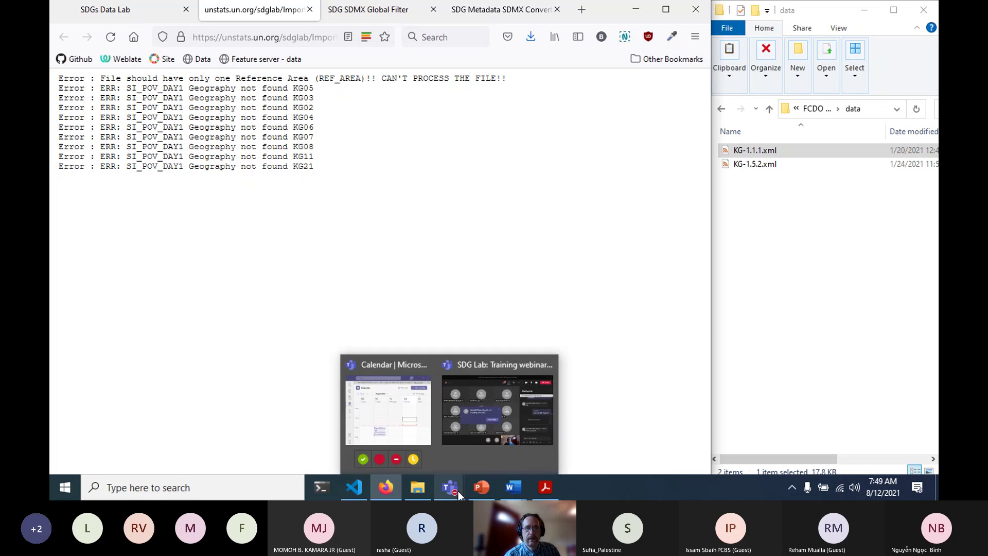
{"action": "left_click", "coordinate": [471, 415]}
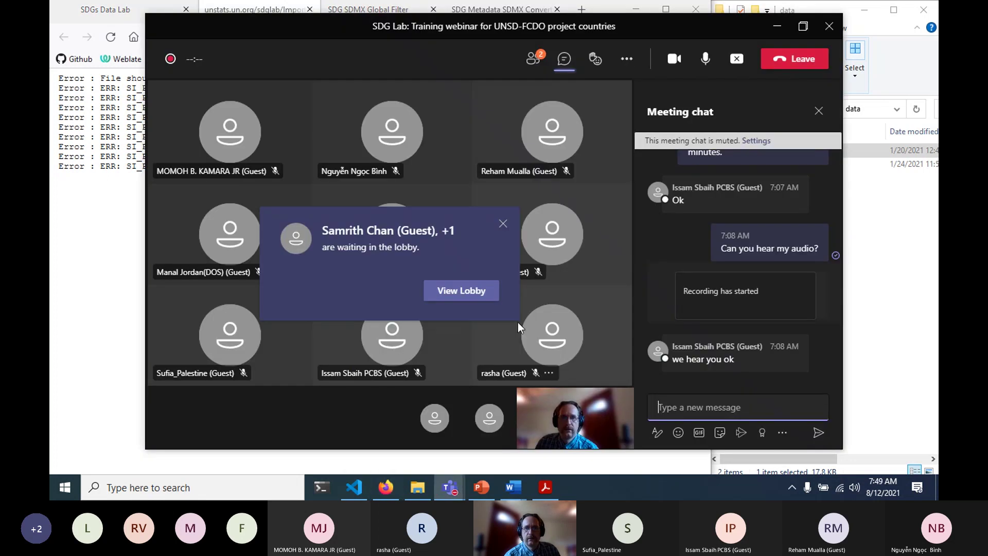
{"action": "left_click", "coordinate": [462, 294]}
{"action": "left_click", "coordinate": [795, 207]}
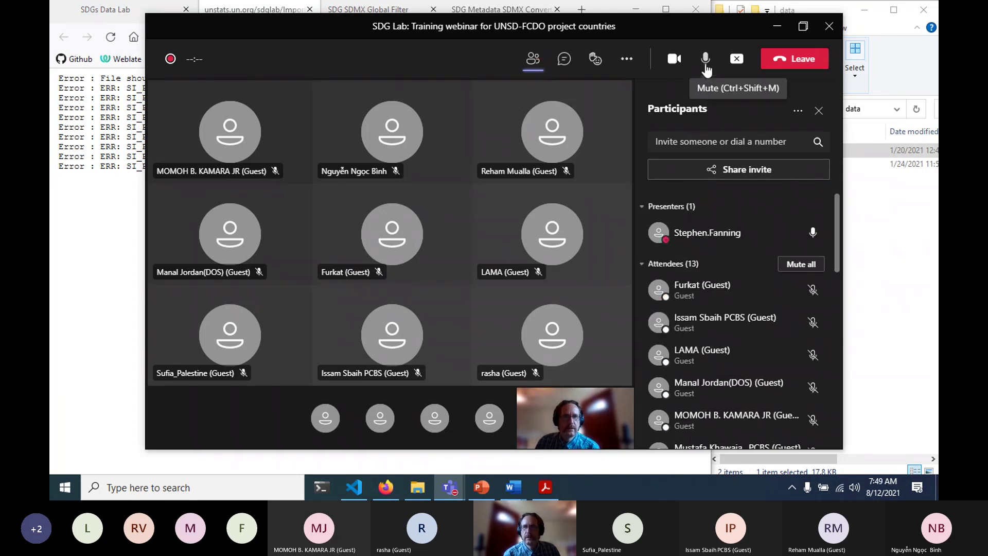
Step: Return to the browser's error list and examine the SI_POV_DAY1 geography code entries
{"action": "left_click", "coordinate": [103, 215]}
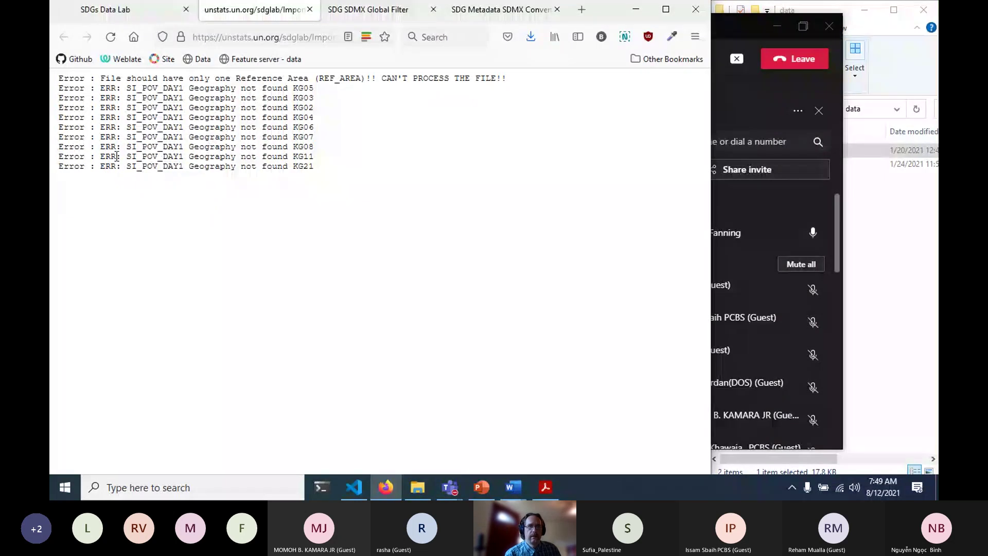
{"action": "left_click_drag", "start_coordinate": [64, 81], "coordinate": [332, 171]}
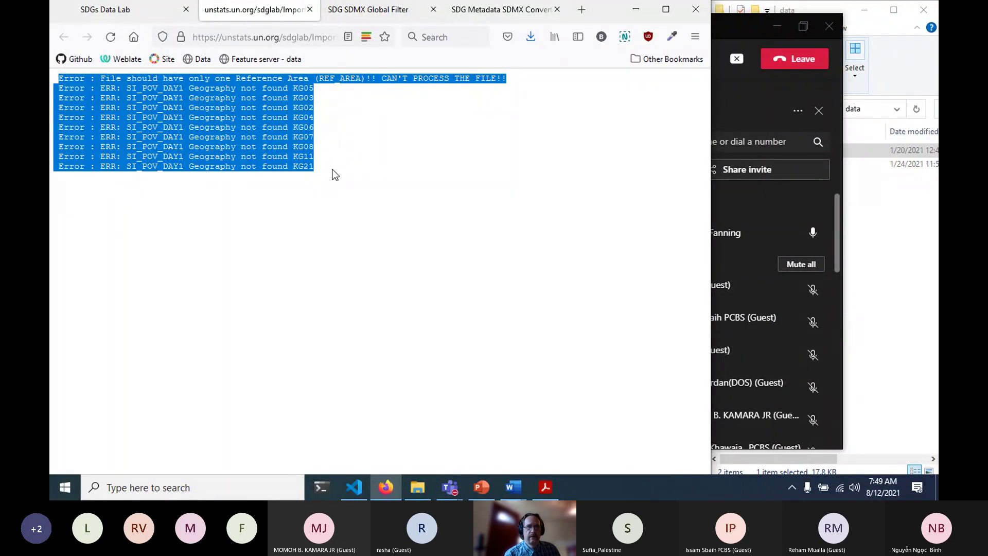
{"action": "left_click", "coordinate": [332, 173]}
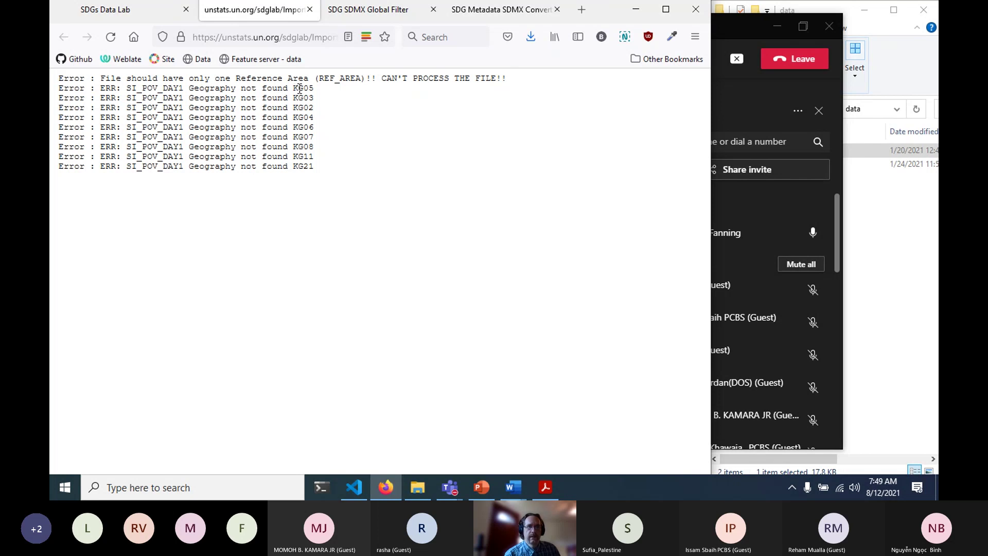
{"action": "left_click_drag", "start_coordinate": [294, 89], "coordinate": [315, 89]}
{"action": "left_click", "coordinate": [316, 97]}
Step: Examine the SDG SDMX global filter results for KG-1.1.1.xml, including the summary and the list of DSD violations
{"action": "left_click", "coordinate": [378, 11]}
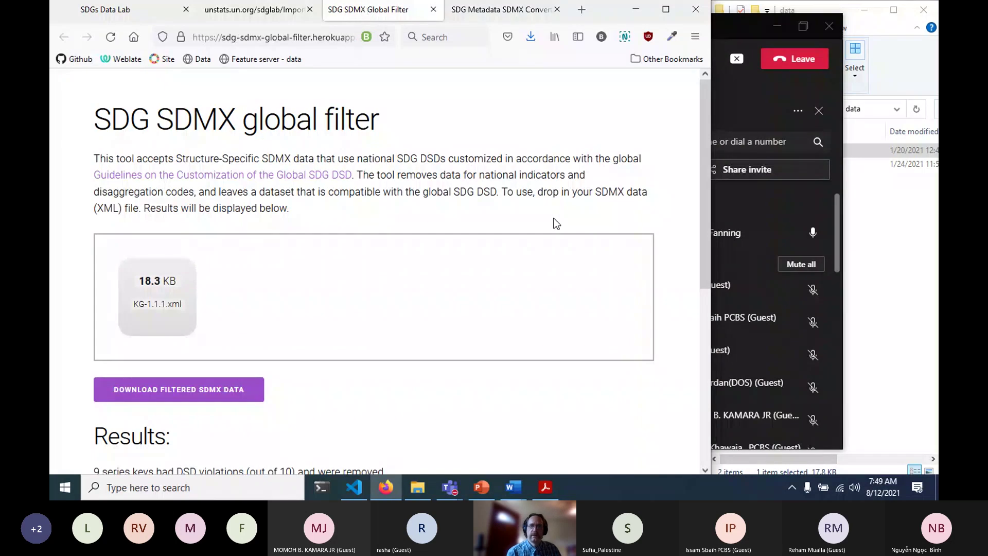
{"action": "left_click", "coordinate": [880, 224]}
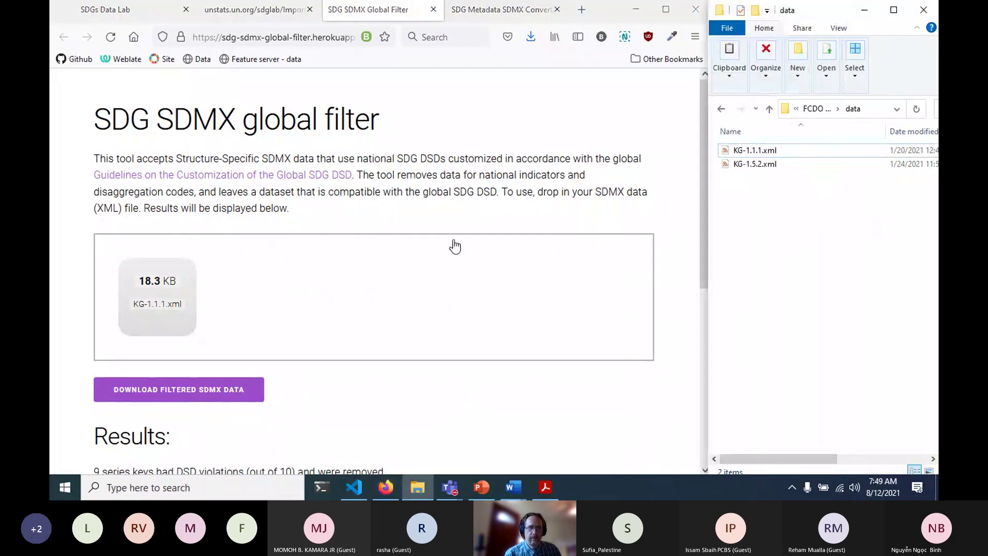
{"action": "scroll", "coordinate": [483, 244], "scroll_direction": "down", "scroll_amount": 3}
{"action": "scroll", "coordinate": [484, 242], "scroll_direction": "down", "scroll_amount": 3}
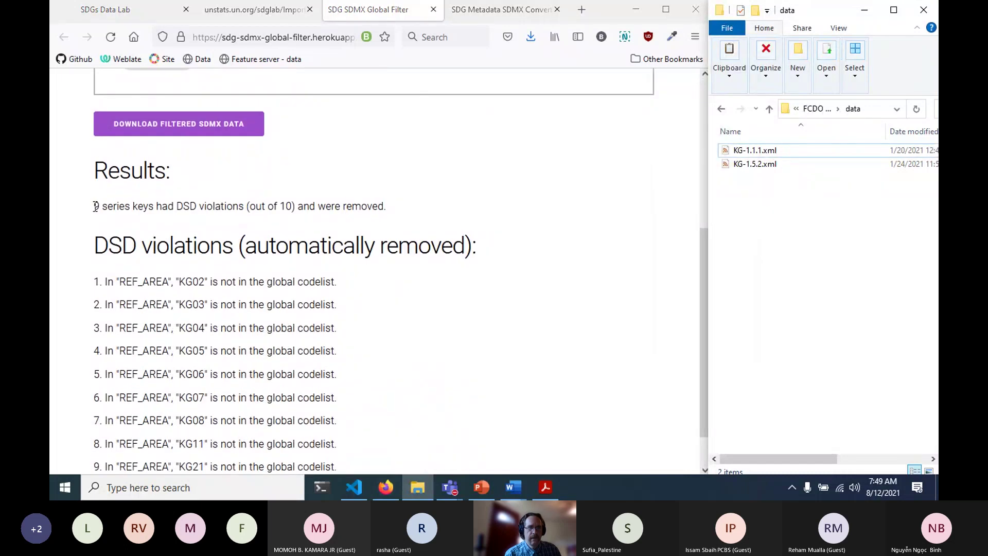
{"action": "left_click_drag", "start_coordinate": [96, 205], "coordinate": [390, 208]}
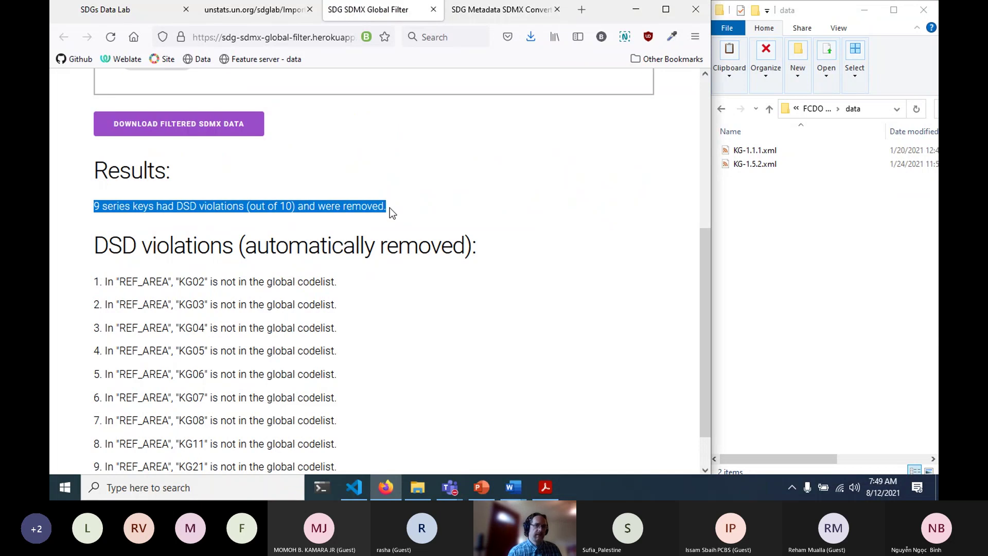
{"action": "left_click", "coordinate": [390, 208]}
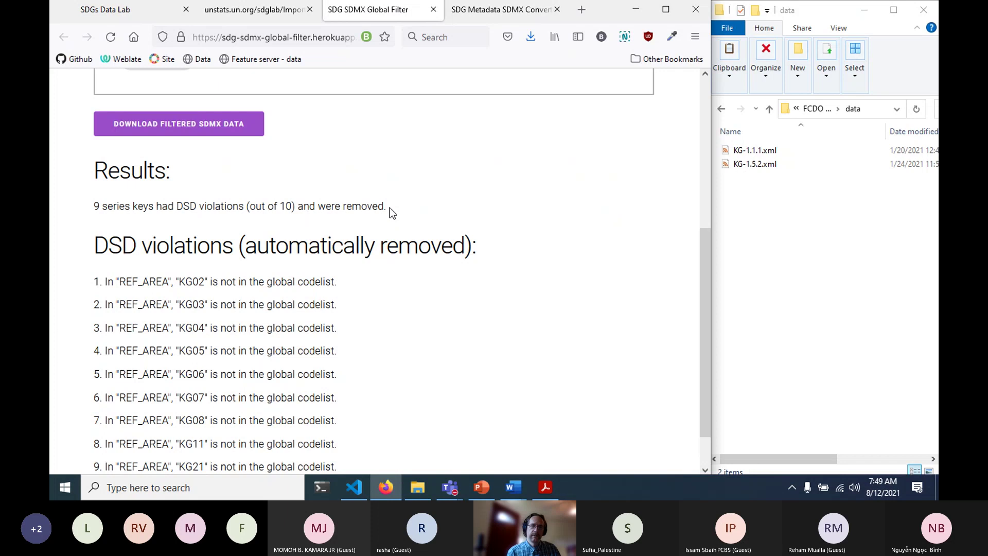
{"action": "scroll", "coordinate": [388, 207], "scroll_direction": "down", "scroll_amount": 1}
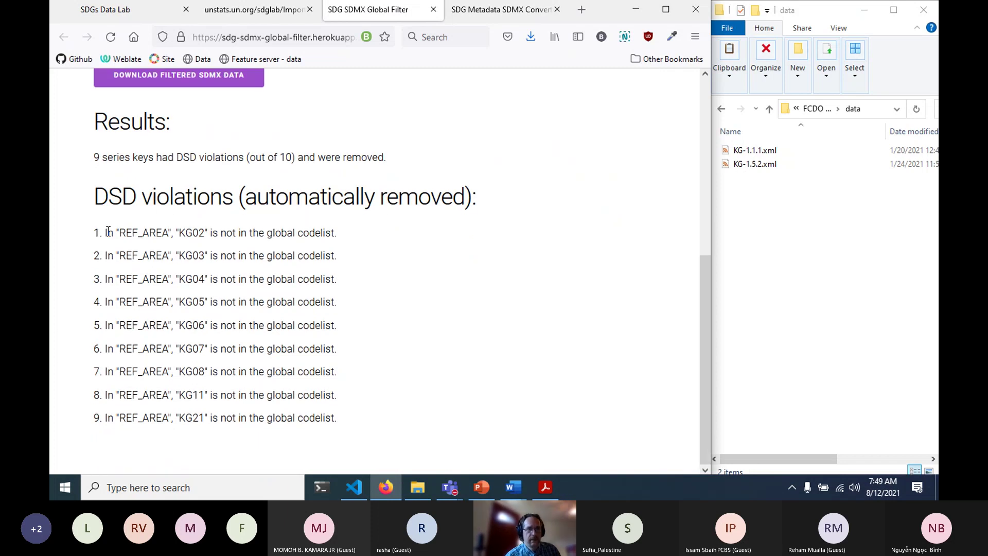
{"action": "left_click_drag", "start_coordinate": [106, 233], "coordinate": [353, 427]}
{"action": "left_click", "coordinate": [380, 398]}
{"action": "scroll", "coordinate": [278, 307], "scroll_direction": "up", "scroll_amount": 5}
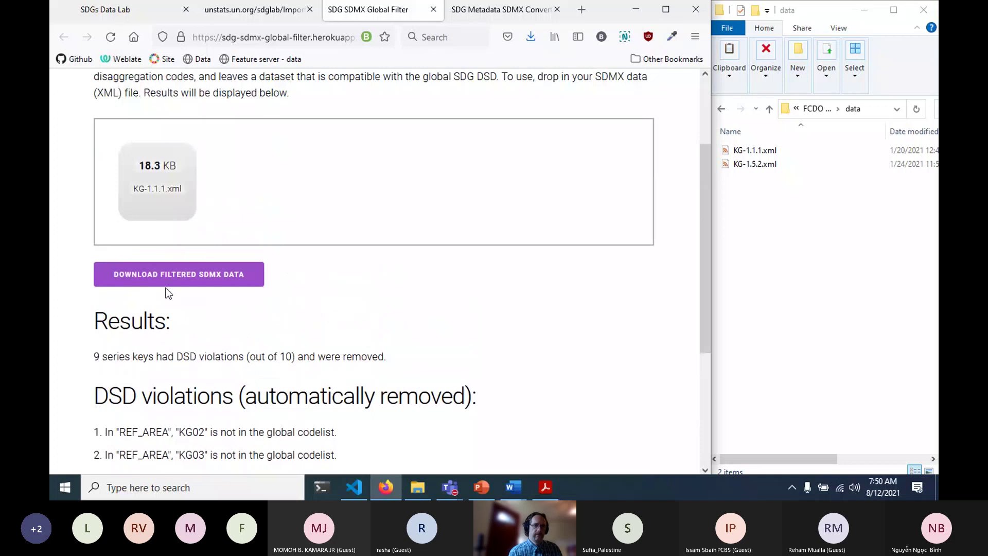
Step: Download the filtered SDMX data and save it as KG-1.1.1-filtered.xml in the FCDO Tutorials data folder under Documents
{"action": "left_click", "coordinate": [158, 278]}
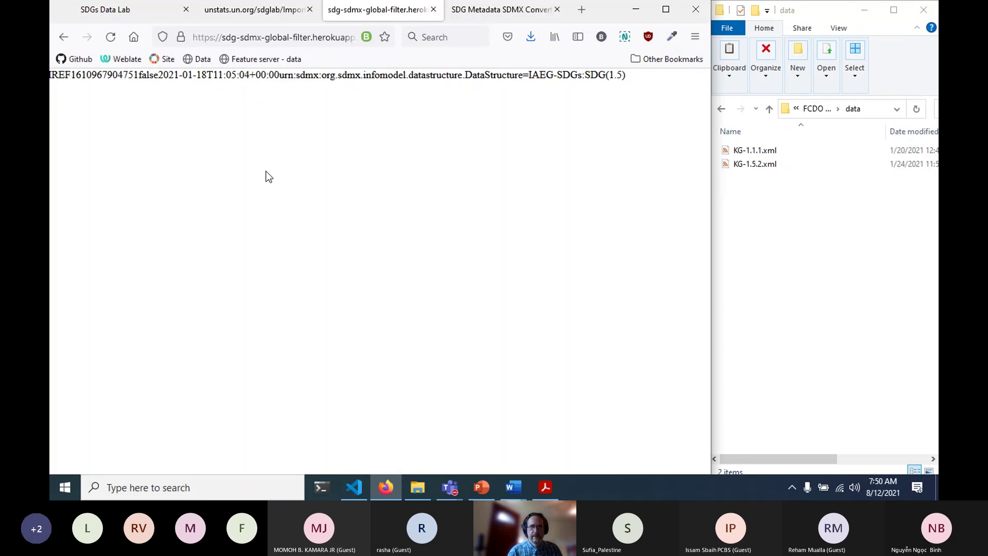
{"action": "key", "text": "ctrl+s"}
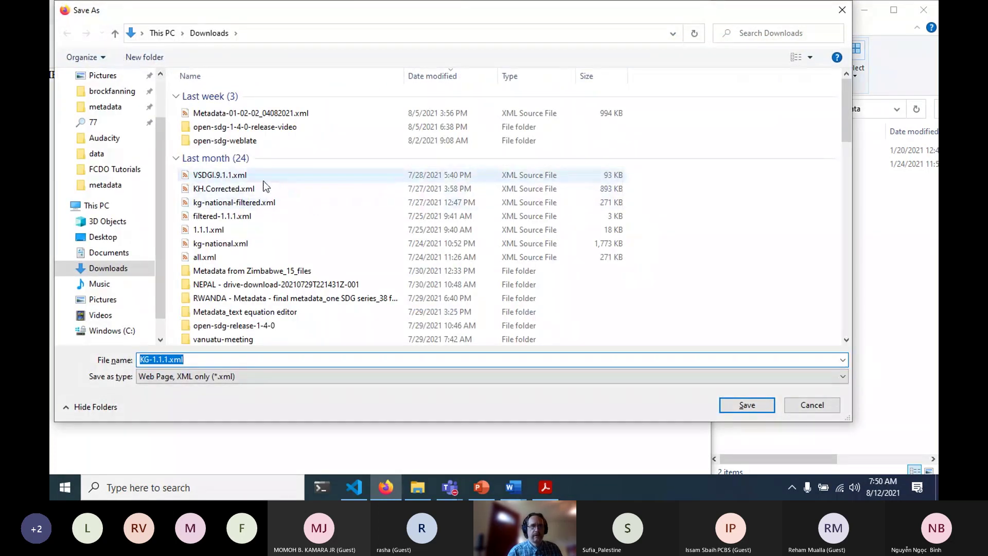
{"action": "left_click", "coordinate": [116, 253]}
{"action": "double_click", "coordinate": [208, 134]}
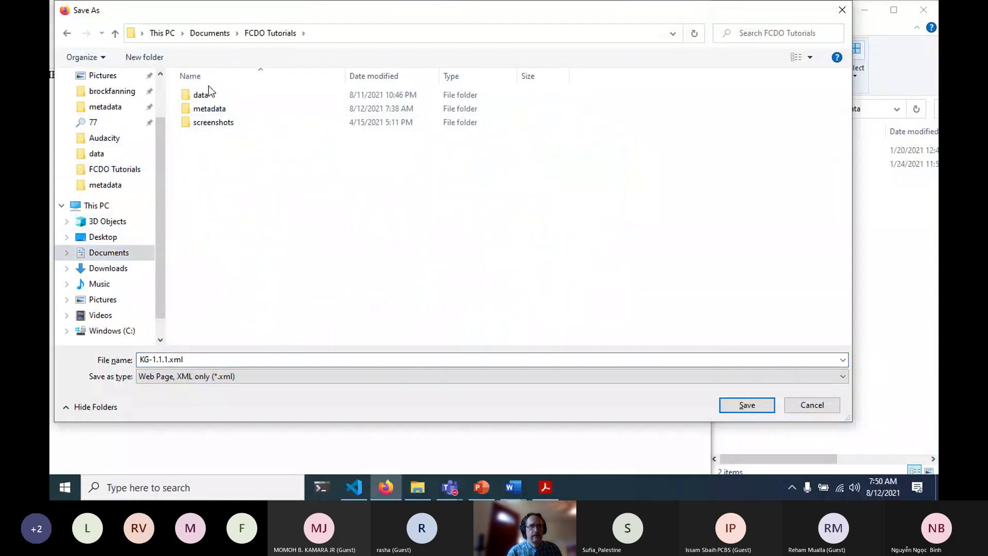
{"action": "double_click", "coordinate": [205, 94]}
{"action": "left_click", "coordinate": [167, 359]}
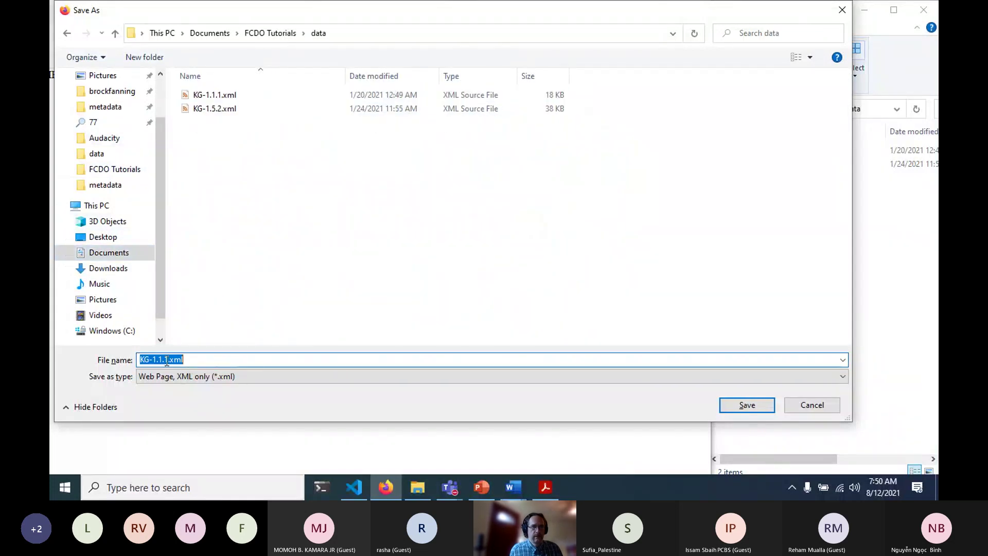
{"action": "left_click", "coordinate": [166, 360]}
{"action": "type", "text": "-"}
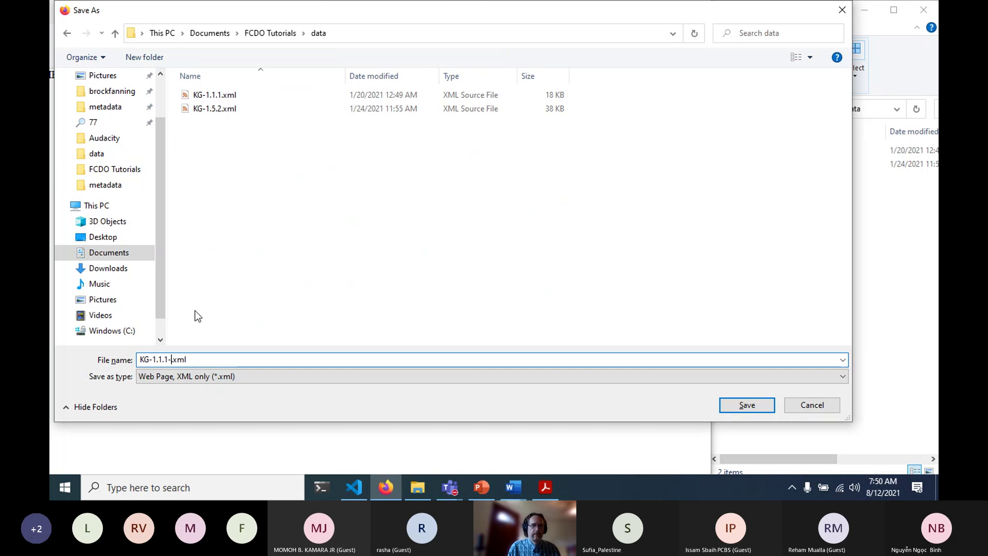
{"action": "type", "text": "filtered"}
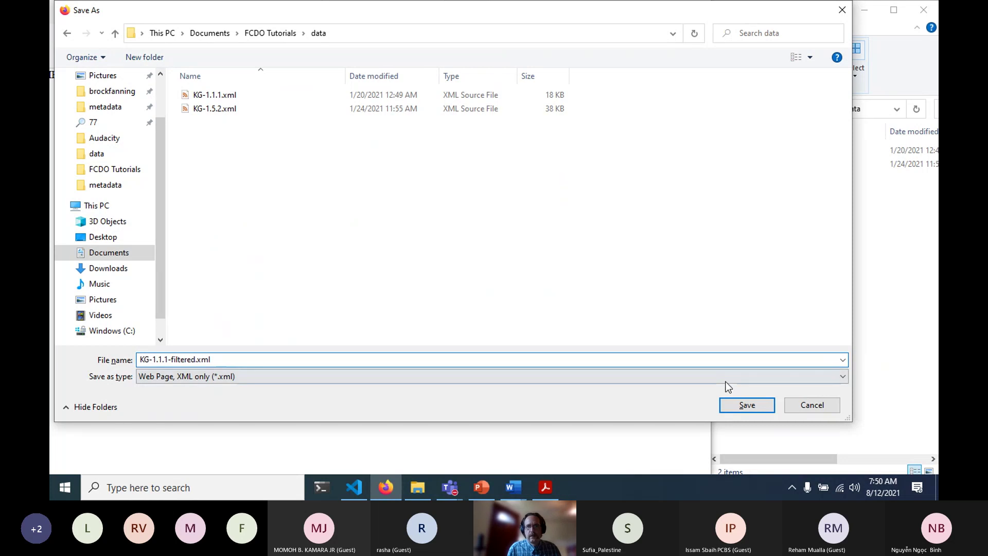
{"action": "left_click", "coordinate": [746, 405]}
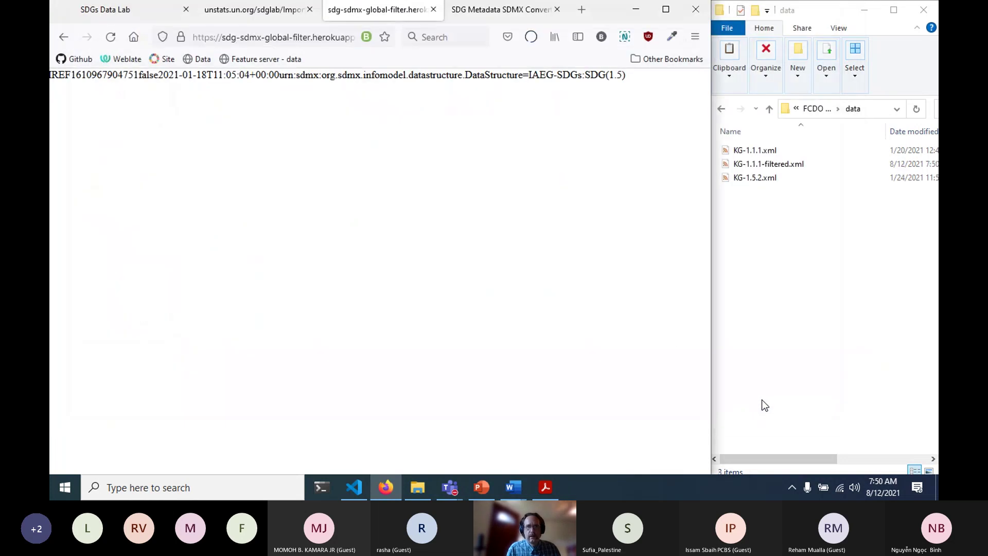
{"action": "left_click", "coordinate": [736, 309]}
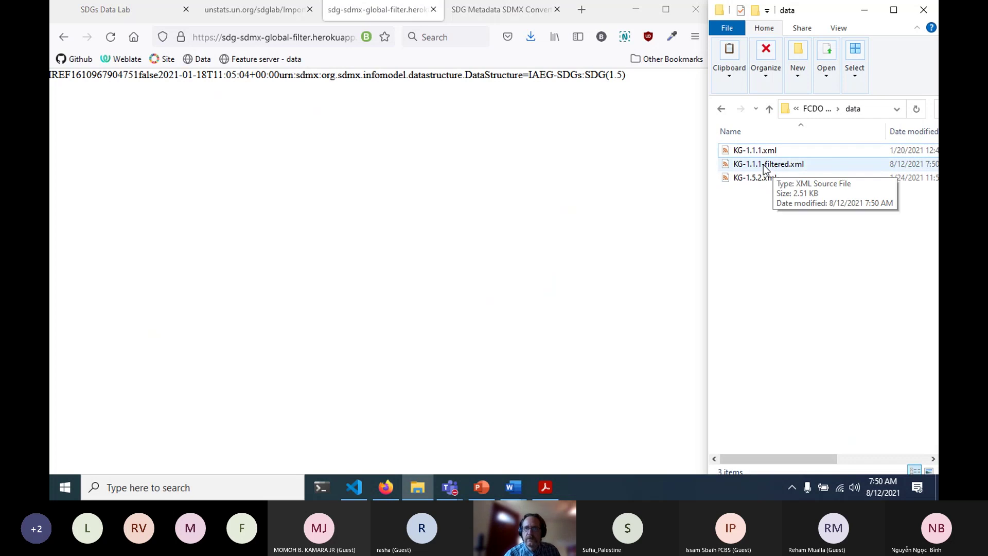
{"action": "left_click", "coordinate": [578, 166]}
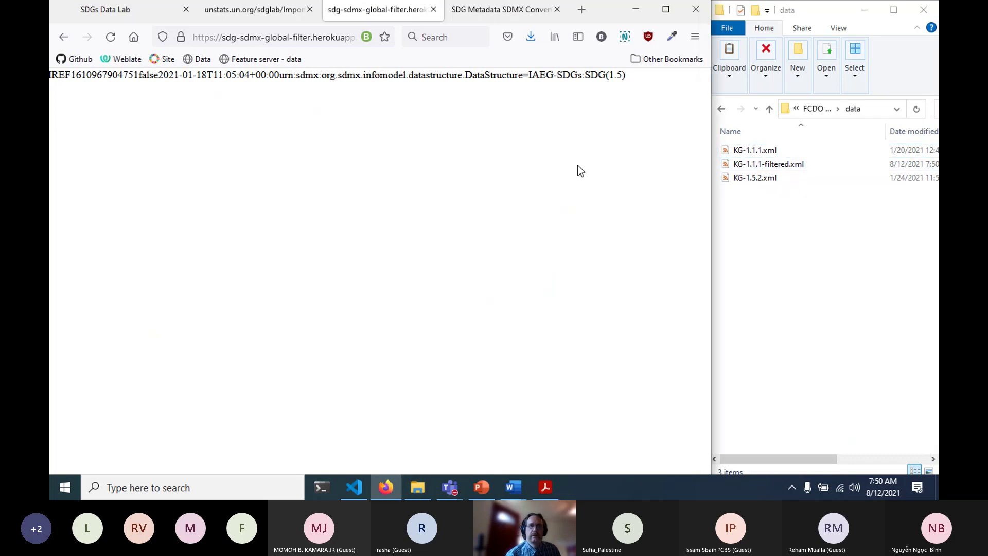
Step: Return to SDGs Data Lab, upload KG-1.1.1-filtered.xml as the indicator file, and process the import
{"action": "left_click", "coordinate": [265, 15]}
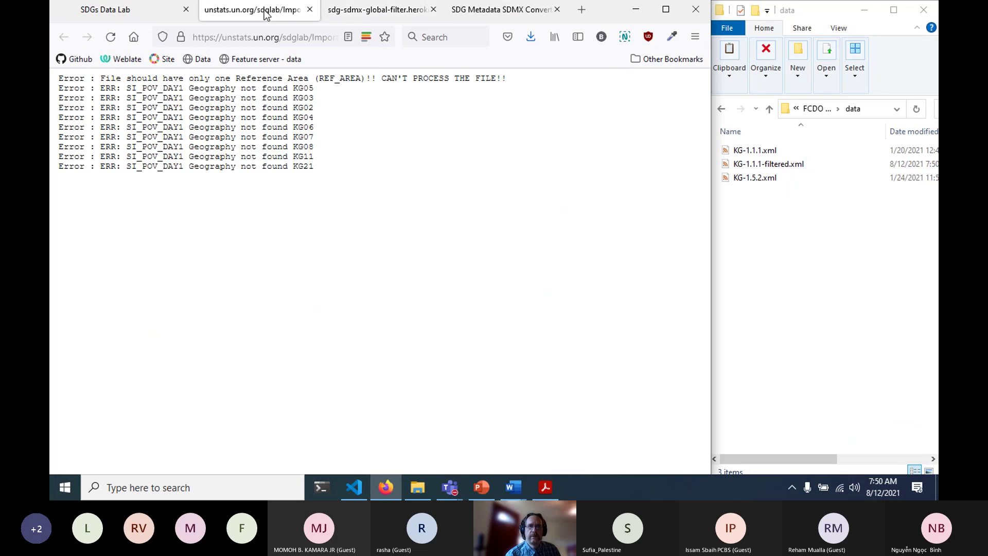
{"action": "left_click", "coordinate": [126, 15]}
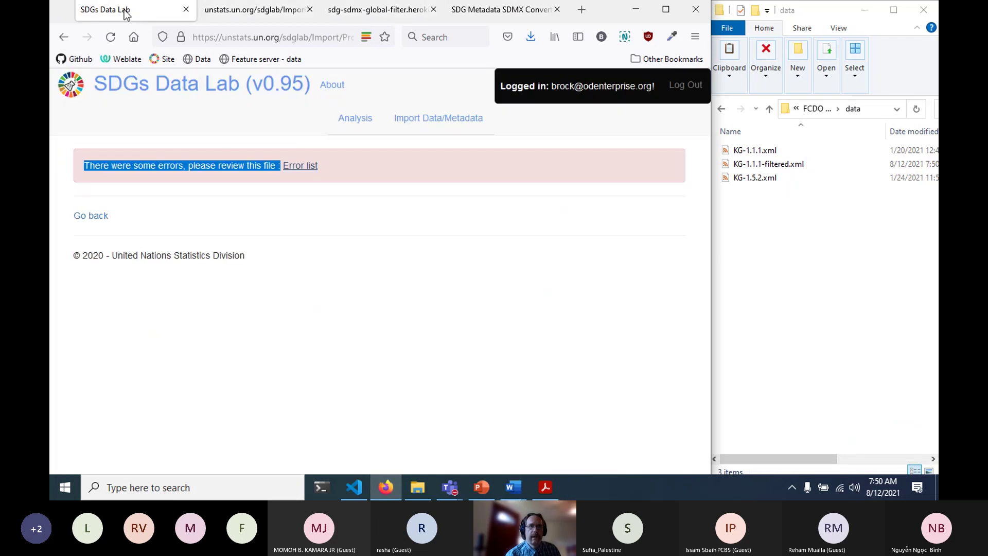
{"action": "left_click", "coordinate": [432, 122]}
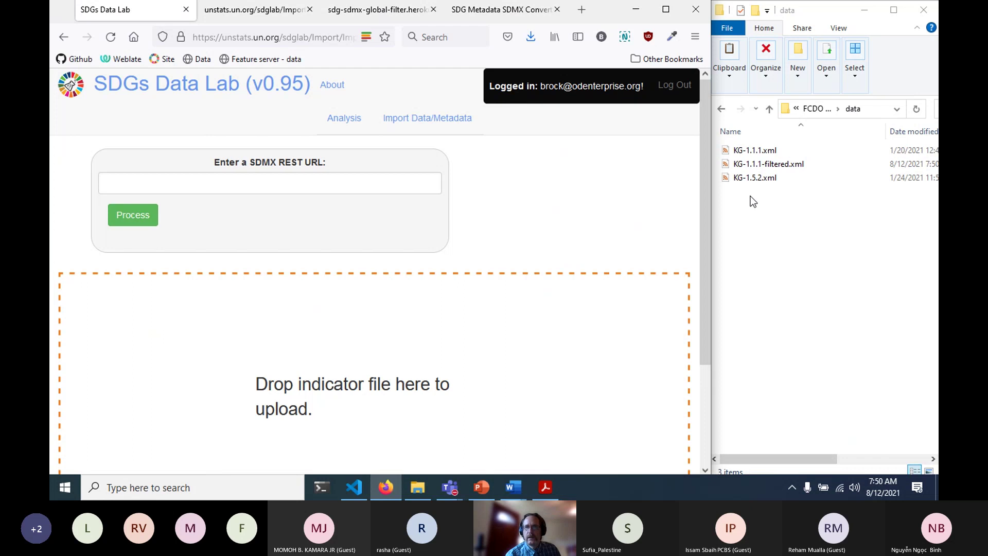
{"action": "left_click", "coordinate": [773, 164]}
{"action": "left_click_drag", "start_coordinate": [773, 164], "coordinate": [360, 407]}
{"action": "scroll", "coordinate": [572, 290], "scroll_direction": "down", "scroll_amount": 10}
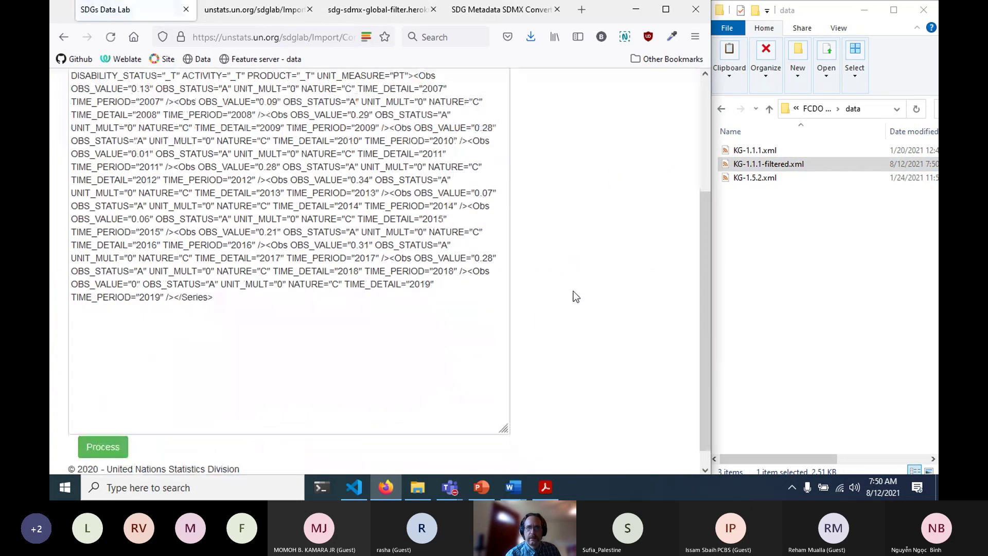
{"action": "left_click", "coordinate": [108, 423]}
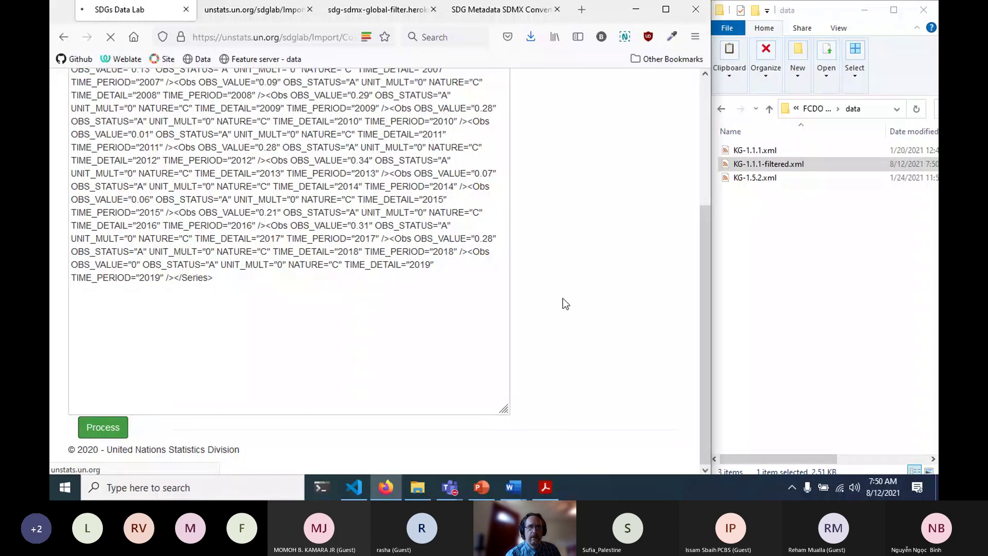
{"action": "scroll", "coordinate": [563, 296], "scroll_direction": "up", "scroll_amount": 2}
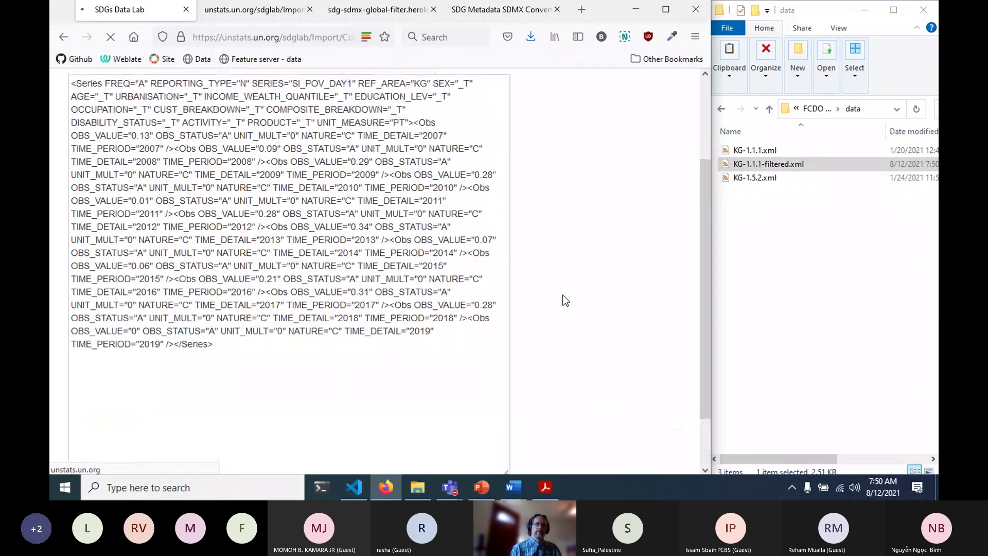
{"action": "scroll", "coordinate": [563, 300], "scroll_direction": "down", "scroll_amount": 2}
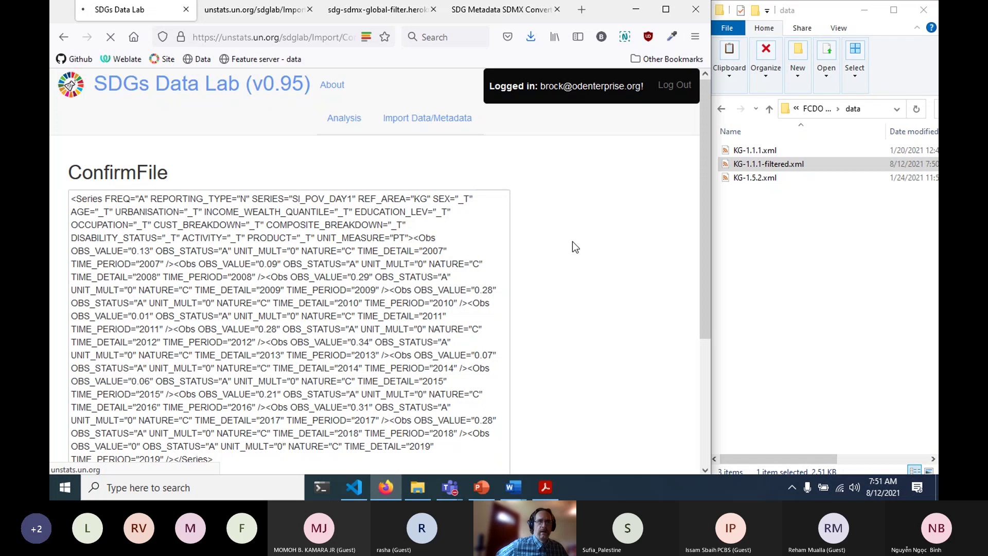
{"action": "scroll", "coordinate": [572, 242], "scroll_direction": "down", "scroll_amount": 1}
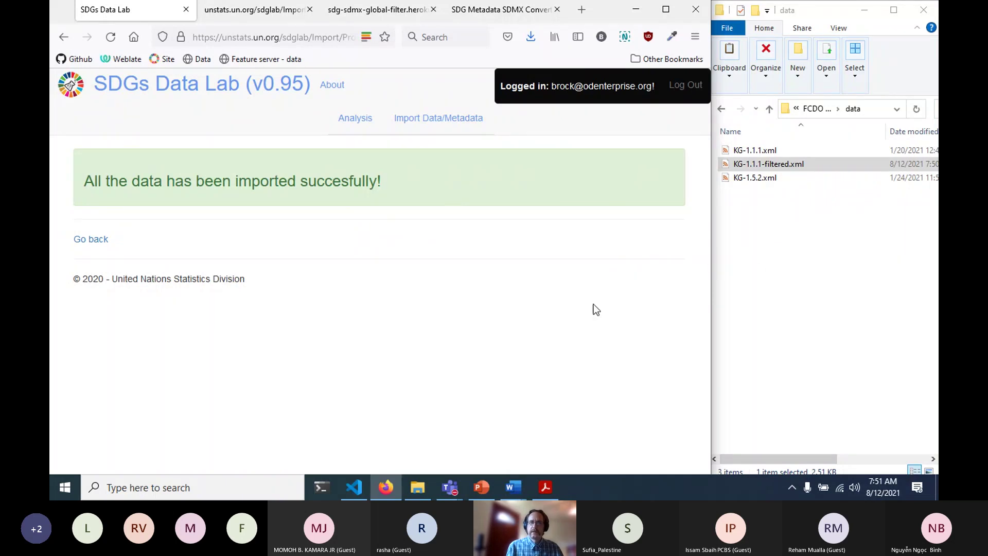
Step: Switch to PowerPoint and present the "Challenge: Content constraints" slide in the slide show
{"action": "left_click", "coordinate": [486, 487]}
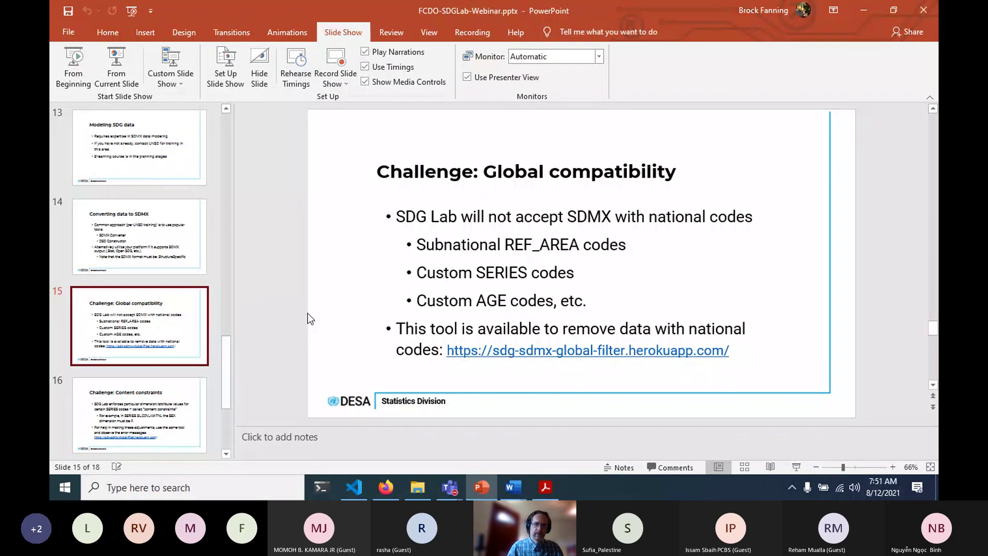
{"action": "left_click", "coordinate": [112, 59]}
{"action": "left_click", "coordinate": [310, 221]}
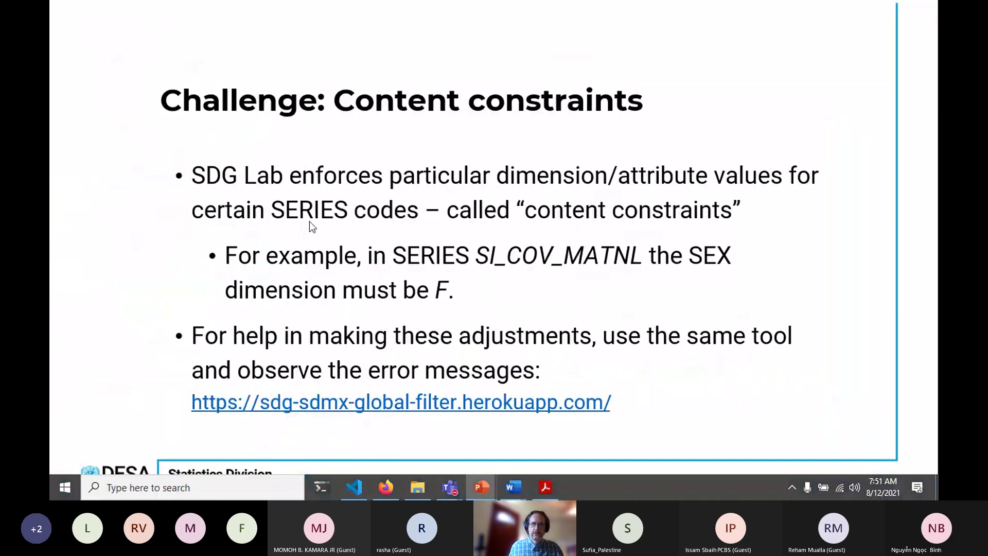
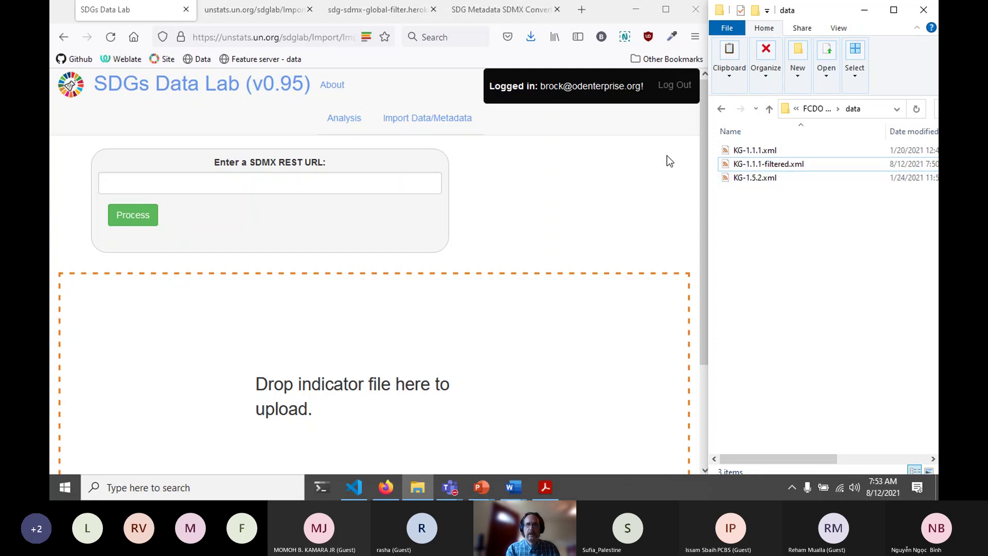
Step: Upload KG-1.5.2.xml to the SDGs Data Lab import page in the browser and process the file
{"action": "scroll", "coordinate": [667, 155], "scroll_direction": "down", "scroll_amount": 3}
{"action": "left_click_drag", "start_coordinate": [754, 178], "coordinate": [350, 324]}
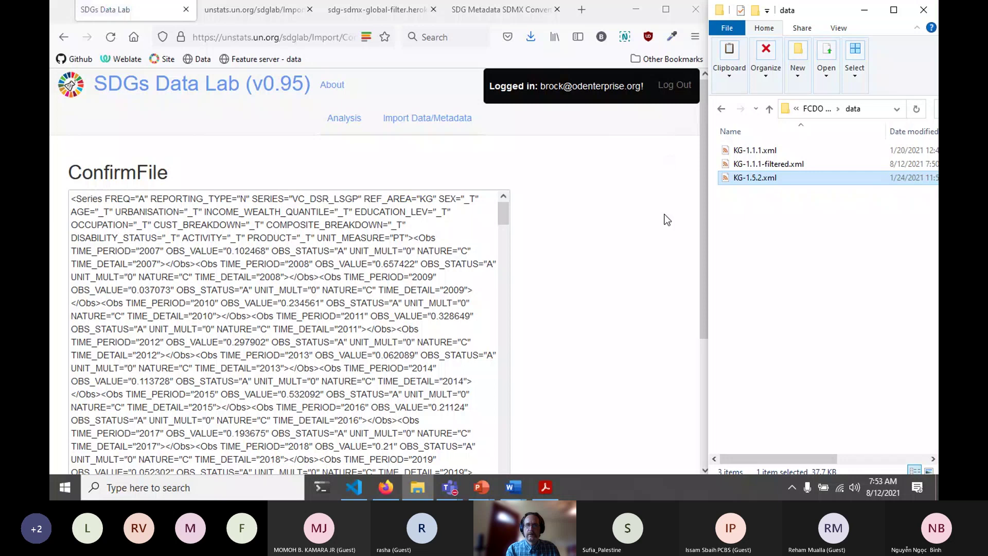
{"action": "scroll", "coordinate": [634, 242], "scroll_direction": "down", "scroll_amount": 5}
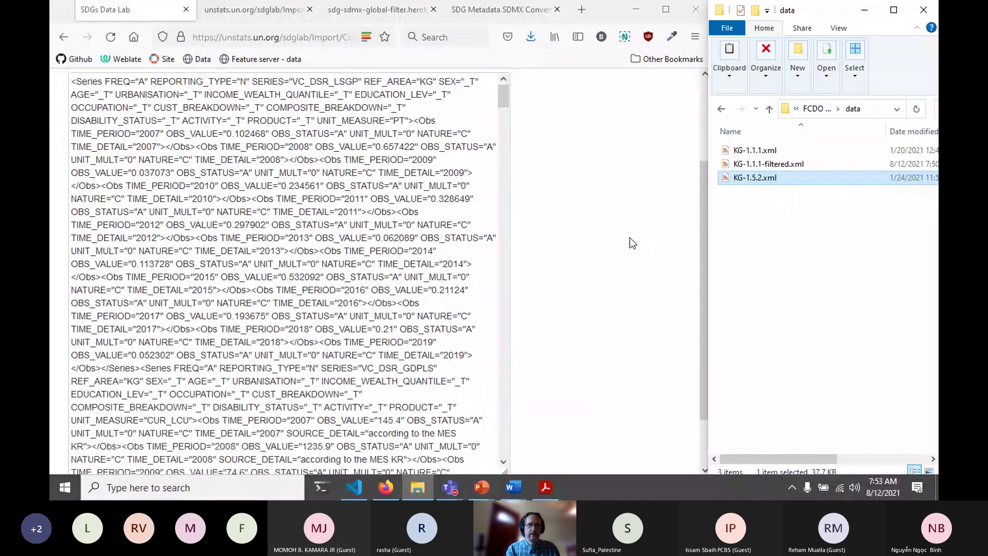
{"action": "scroll", "coordinate": [633, 243], "scroll_direction": "down", "scroll_amount": 3}
{"action": "left_click", "coordinate": [103, 428]}
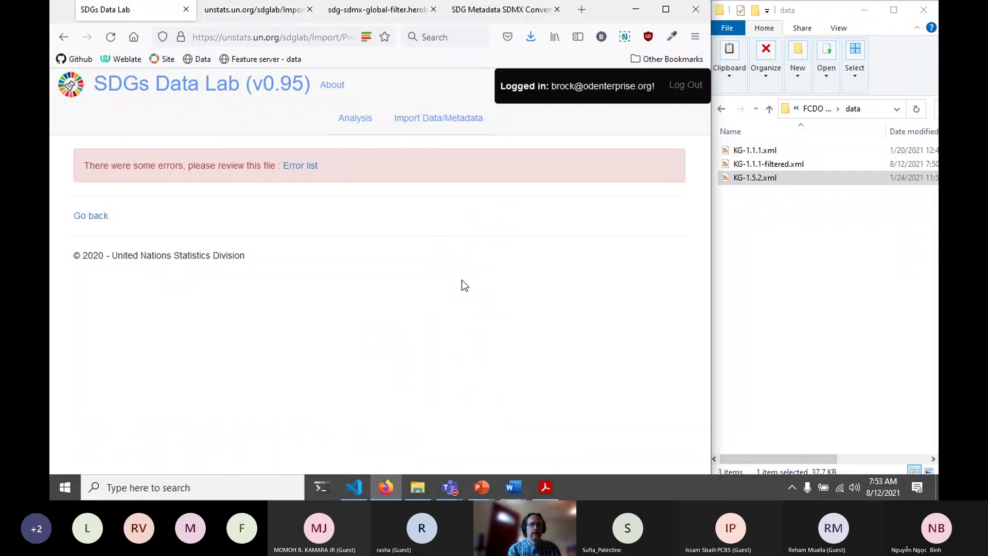
Step: Open the error list for the KG-1.5.2.xml import and examine its reference area and geography entries
{"action": "left_click", "coordinate": [293, 170]}
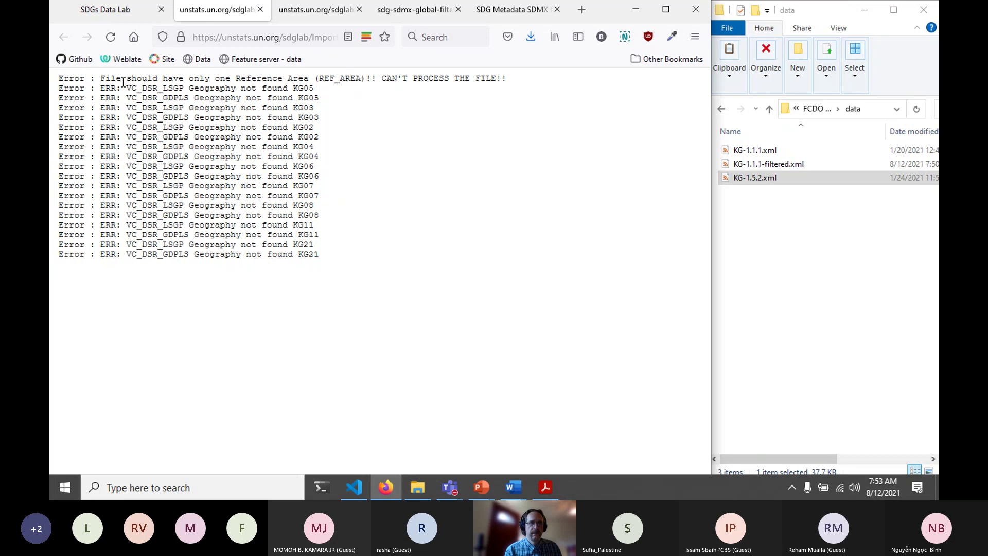
{"action": "left_click_drag", "start_coordinate": [60, 78], "coordinate": [332, 261]}
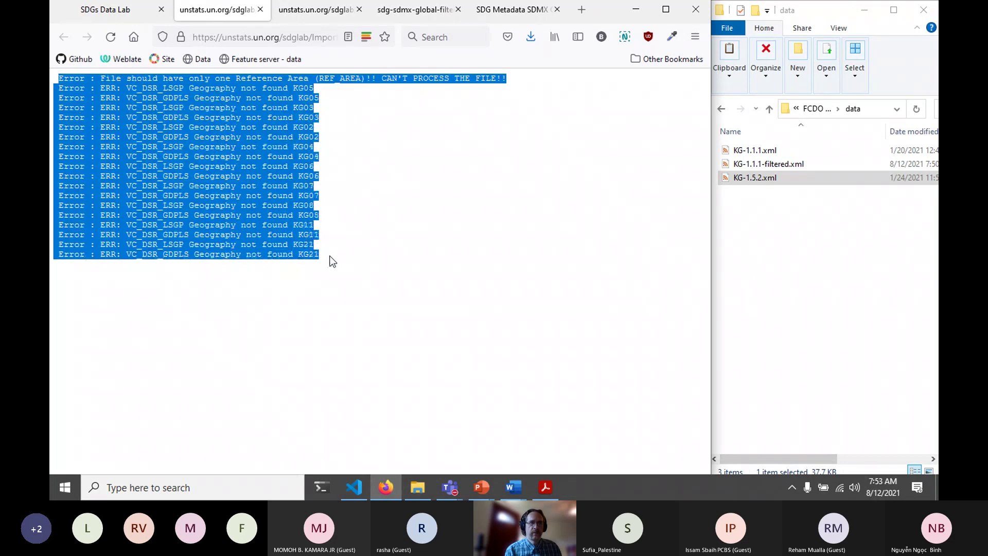
{"action": "left_click", "coordinate": [332, 261]}
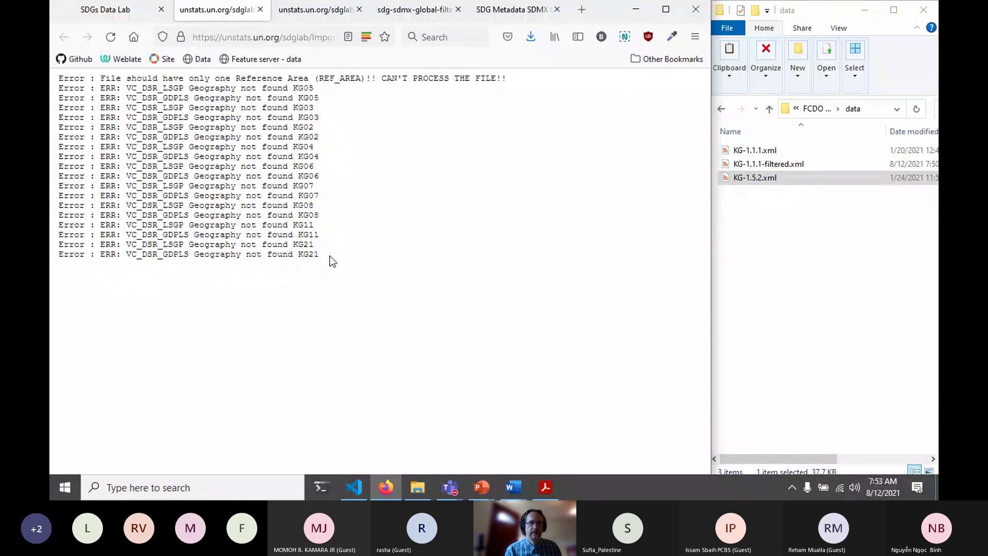
{"action": "left_click_drag", "start_coordinate": [327, 260], "coordinate": [61, 81]}
{"action": "left_click", "coordinate": [118, 120]}
{"action": "left_click", "coordinate": [775, 257]}
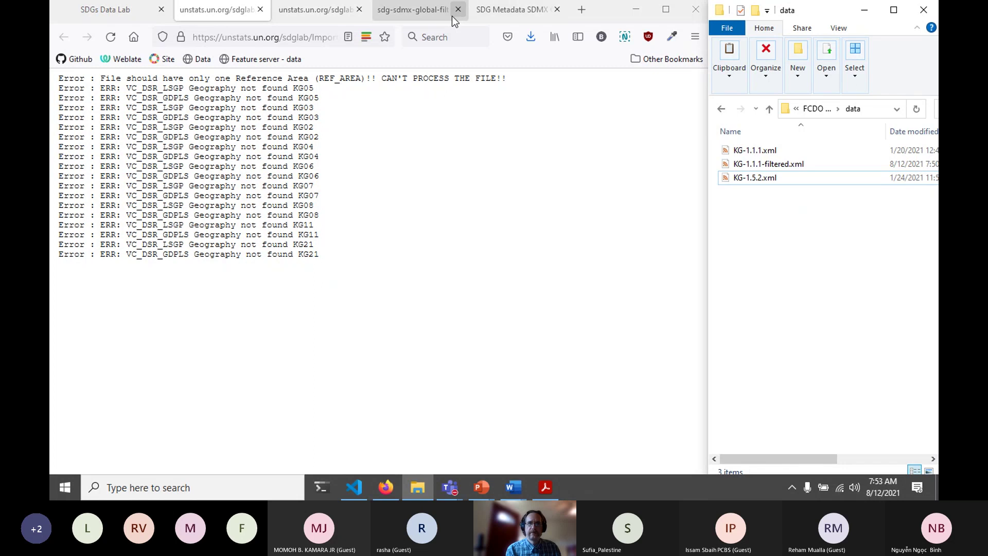
Step: Reset the SDG SDMX global filter page and upload KG-1.5.2.xml for filtering
{"action": "left_click", "coordinate": [412, 15]}
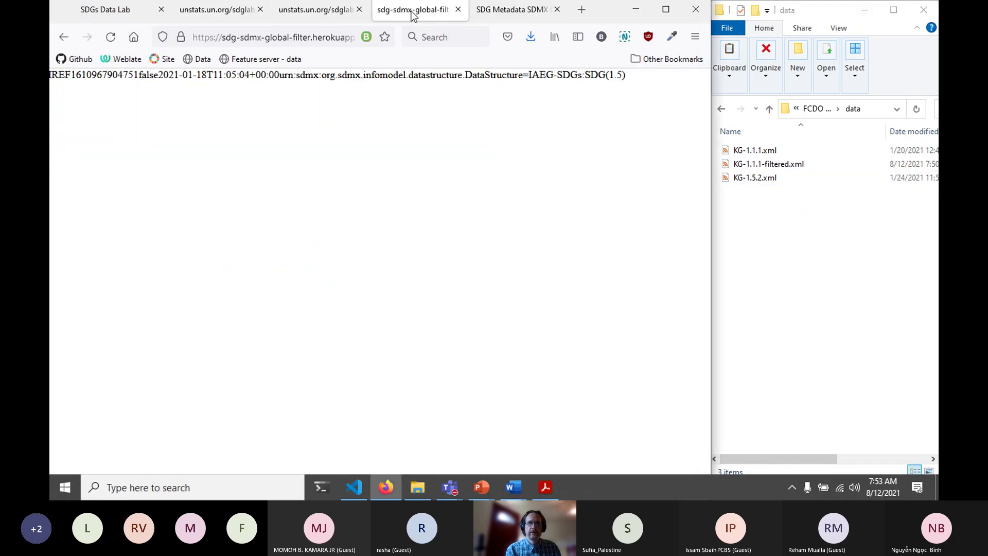
{"action": "left_click", "coordinate": [63, 36]}
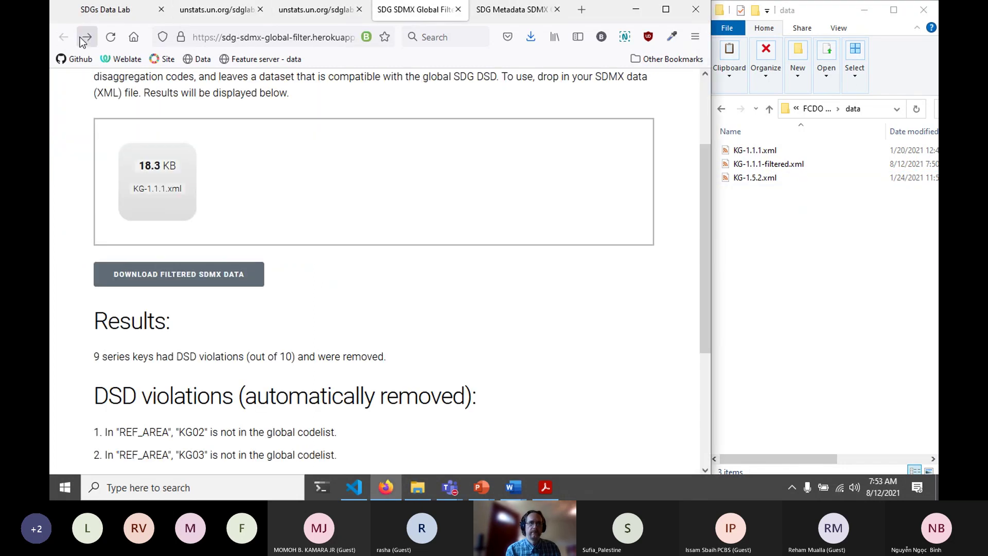
{"action": "left_click", "coordinate": [110, 36]}
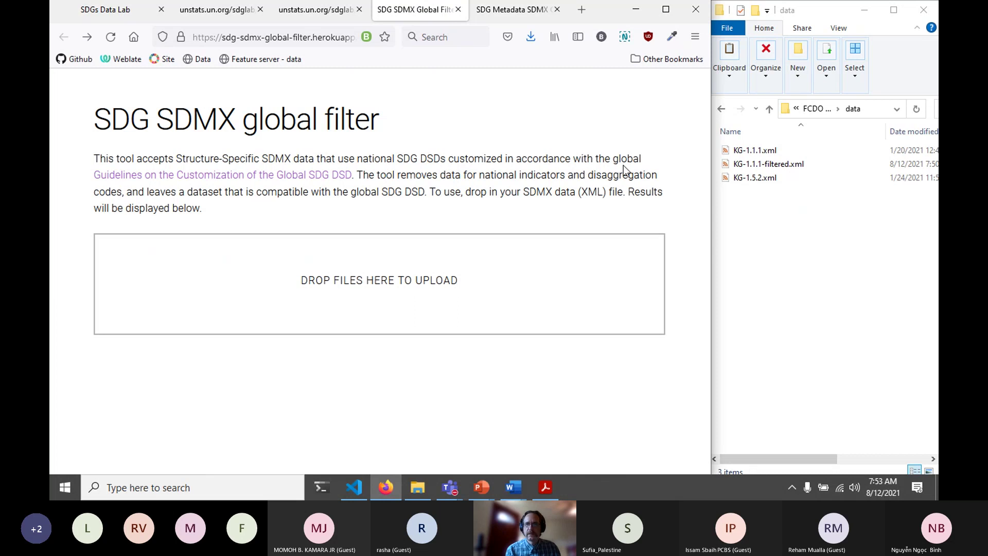
{"action": "left_click", "coordinate": [762, 178]}
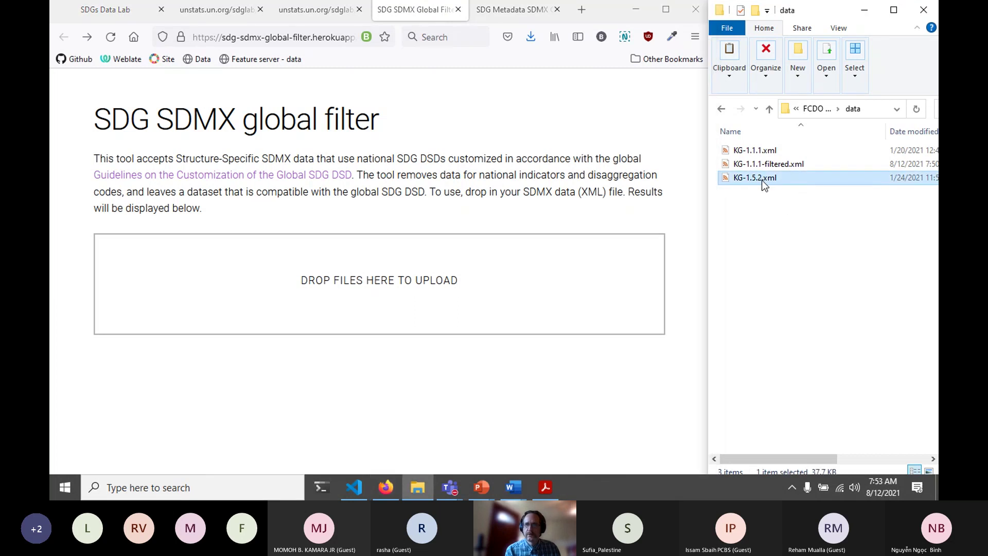
{"action": "left_click_drag", "start_coordinate": [762, 180], "coordinate": [334, 317]}
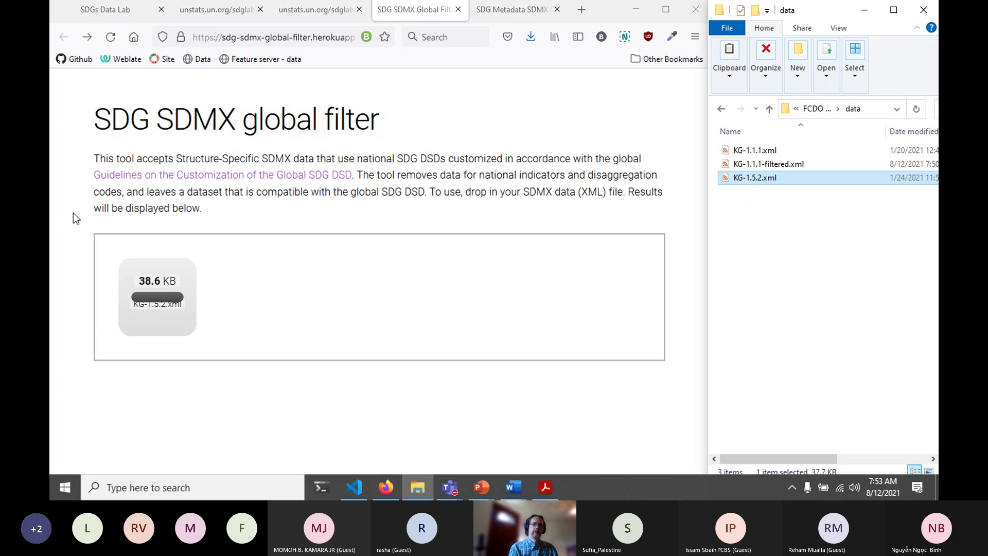
Step: Examine the KG-1.5.2.xml filter results, focusing on the automatically removed DSD violations and their reference areas
{"action": "scroll", "coordinate": [73, 212], "scroll_direction": "down", "scroll_amount": 4}
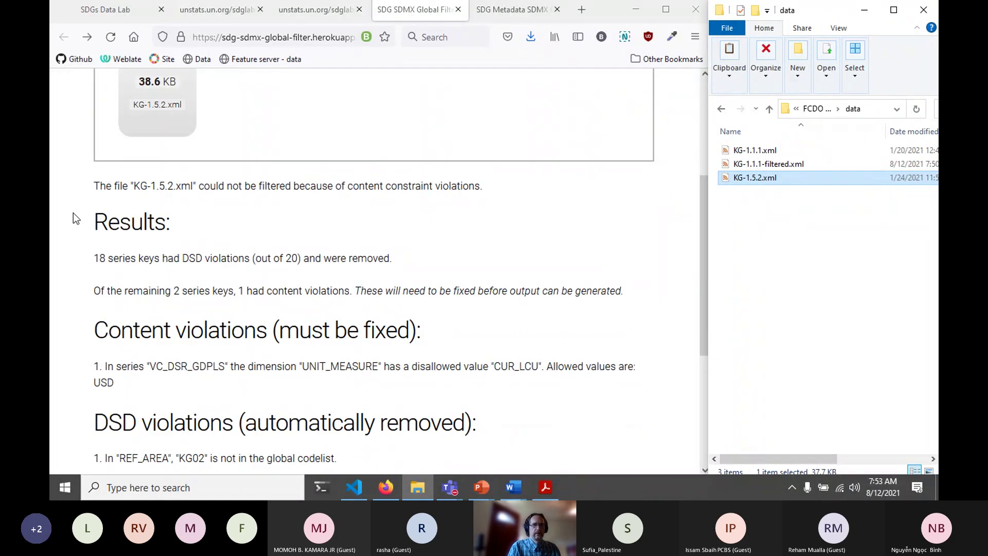
{"action": "scroll", "coordinate": [74, 212], "scroll_direction": "down", "scroll_amount": 1}
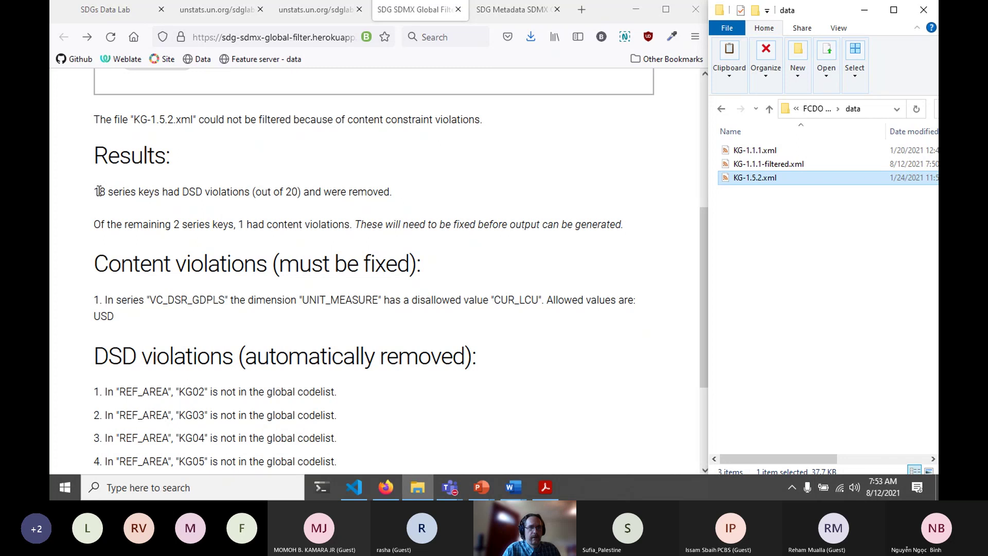
{"action": "left_click_drag", "start_coordinate": [182, 190], "coordinate": [307, 189]}
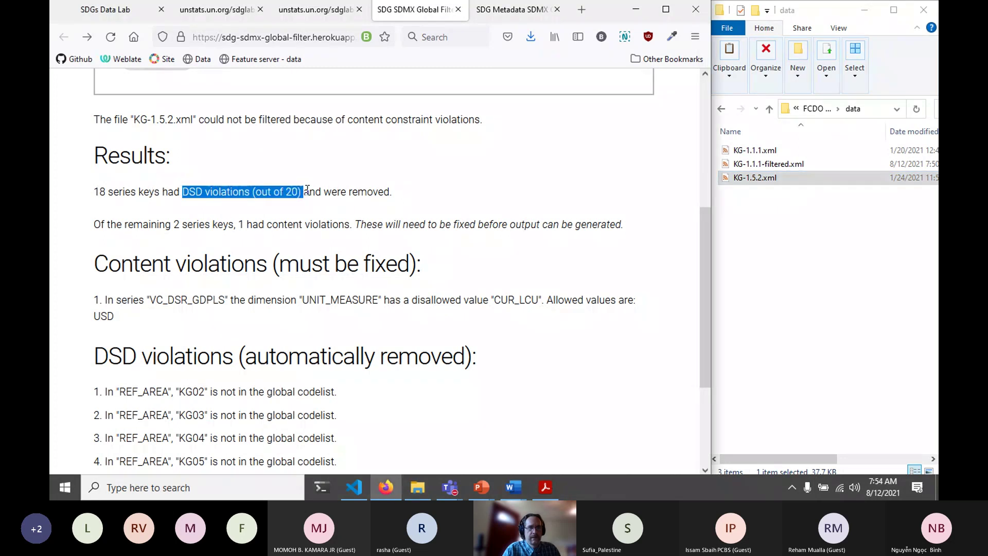
{"action": "scroll", "coordinate": [349, 204], "scroll_direction": "down", "scroll_amount": 3}
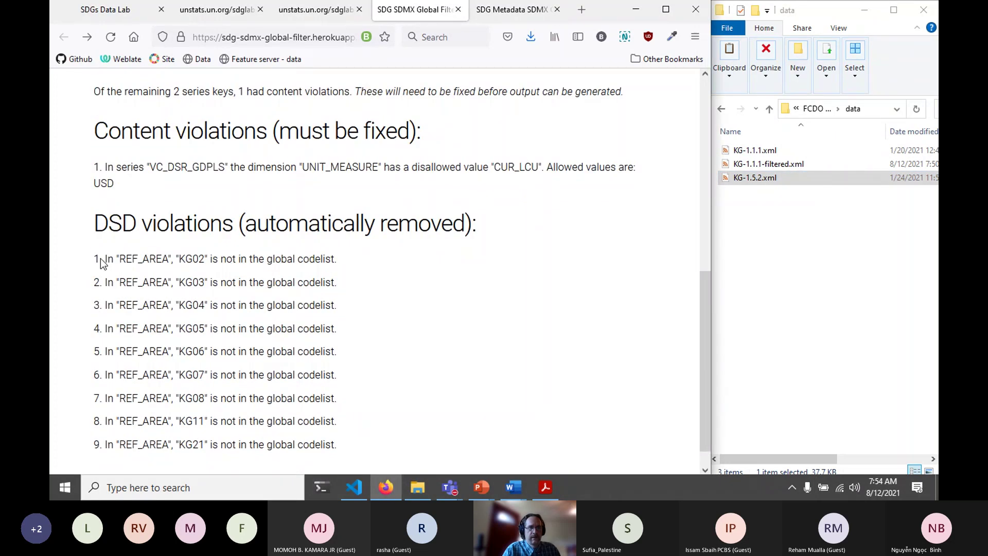
{"action": "left_click_drag", "start_coordinate": [104, 259], "coordinate": [346, 444]}
{"action": "left_click", "coordinate": [368, 403]}
{"action": "scroll", "coordinate": [367, 371], "scroll_direction": "up", "scroll_amount": 2}
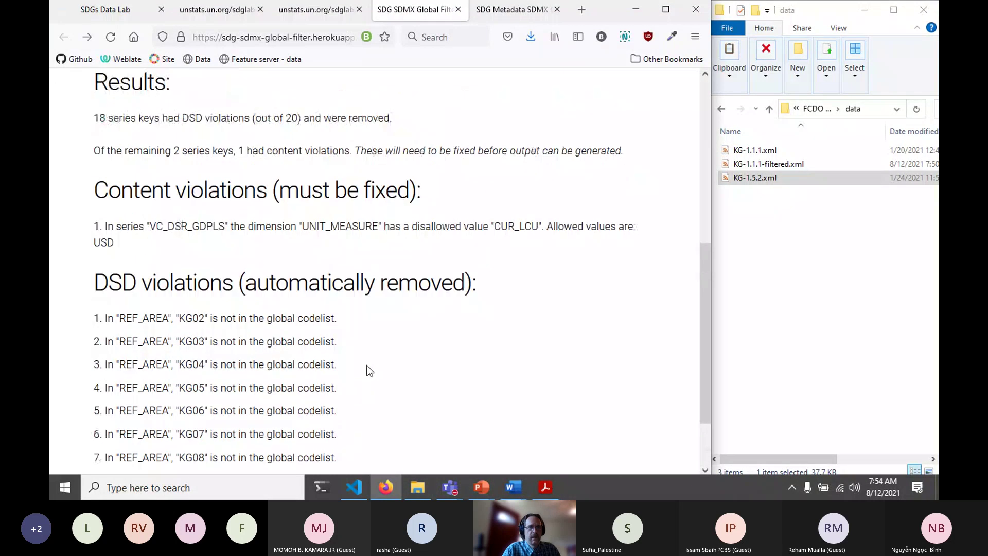
Step: Examine the content violation that must be fixed, including its series, dimension, disallowed value and allowed value
{"action": "left_click_drag", "start_coordinate": [95, 197], "coordinate": [421, 198]}
{"action": "left_click", "coordinate": [444, 196]}
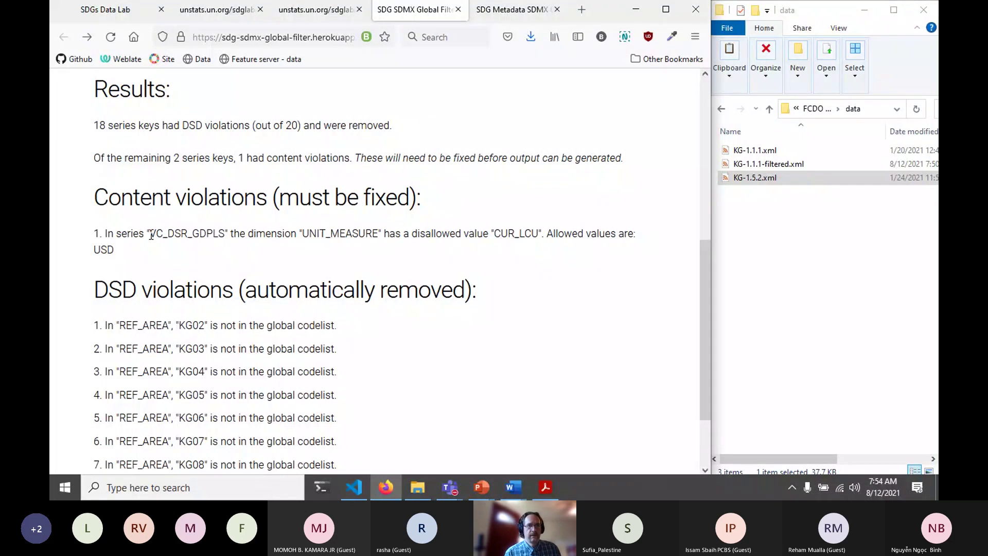
{"action": "left_click_drag", "start_coordinate": [150, 235], "coordinate": [225, 238]}
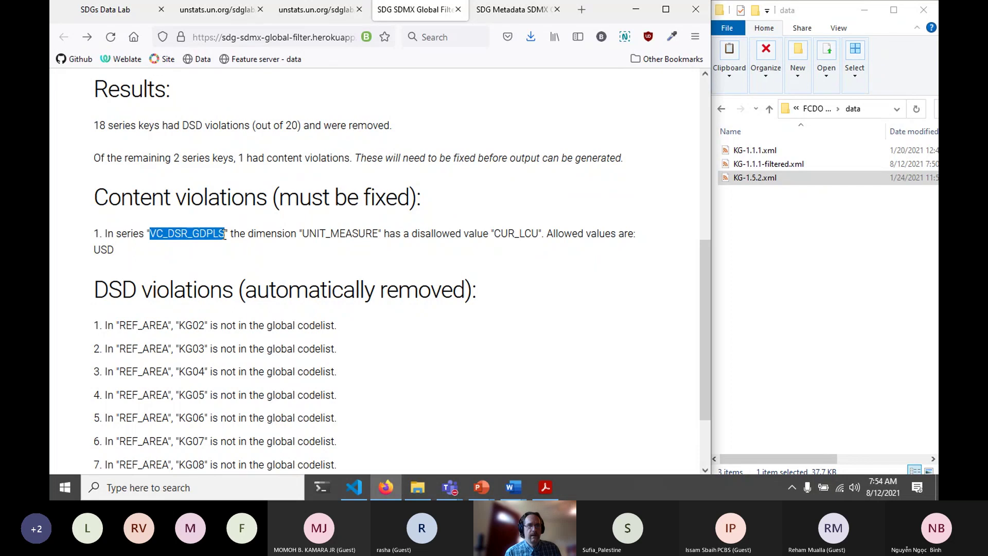
{"action": "left_click", "coordinate": [304, 238]}
{"action": "left_click_drag", "start_coordinate": [309, 233], "coordinate": [381, 234]}
{"action": "left_click_drag", "start_coordinate": [495, 233], "coordinate": [538, 233]}
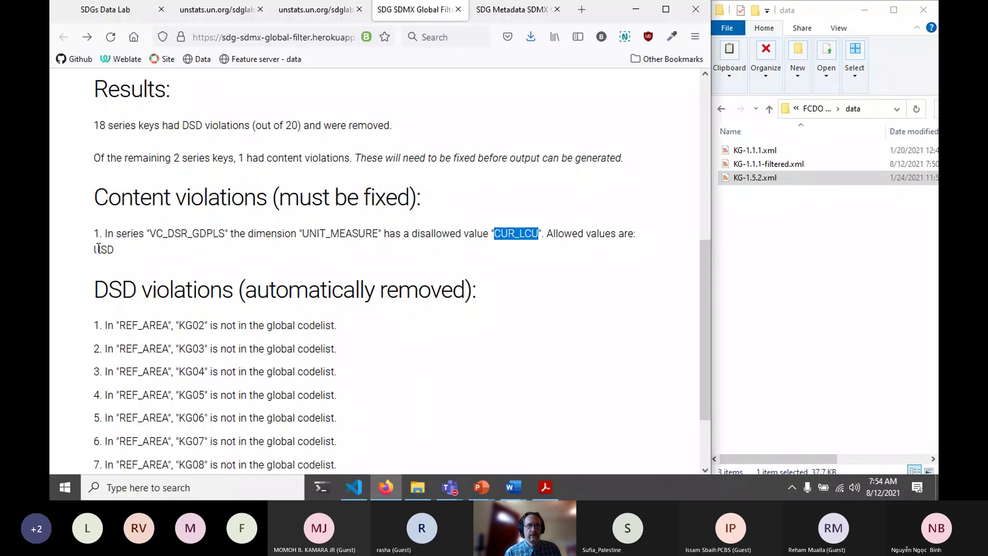
{"action": "left_click_drag", "start_coordinate": [95, 249], "coordinate": [114, 250]}
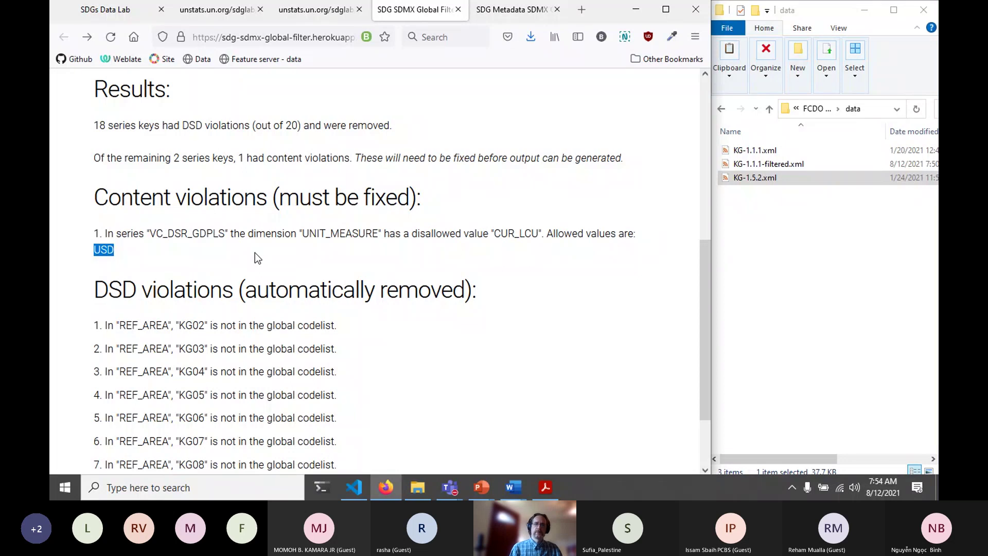
{"action": "left_click", "coordinate": [215, 232]}
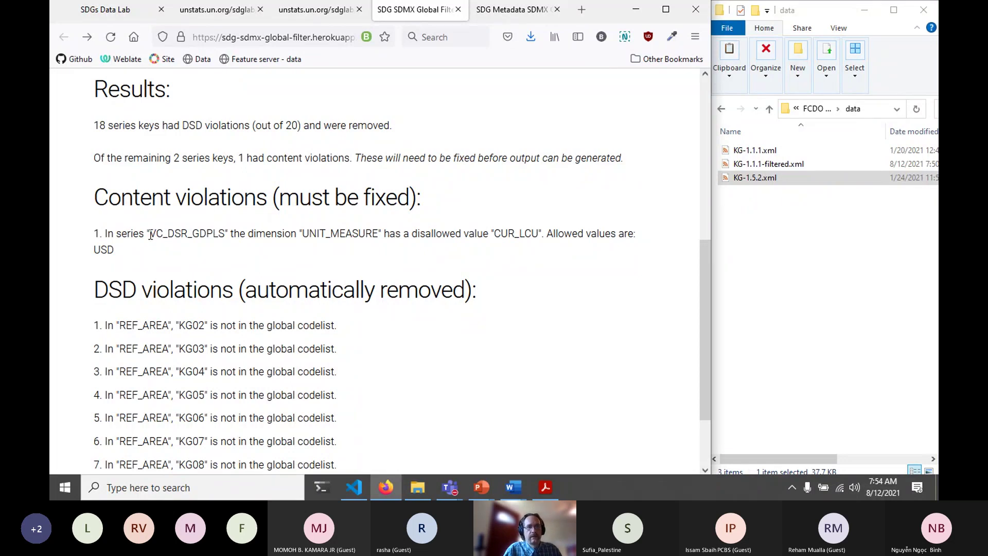
{"action": "left_click_drag", "start_coordinate": [151, 235], "coordinate": [224, 237]}
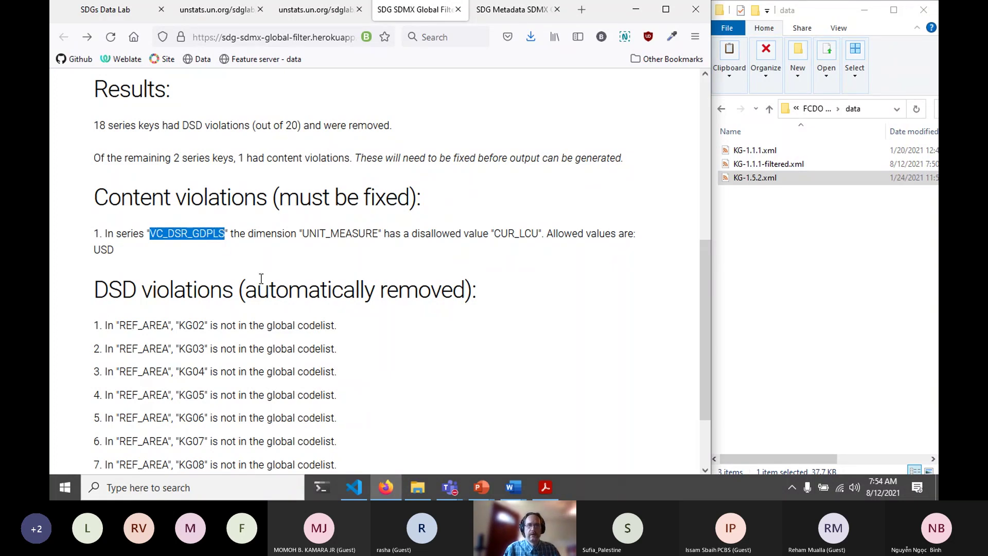
{"action": "scroll", "coordinate": [261, 278], "scroll_direction": "up", "scroll_amount": 3}
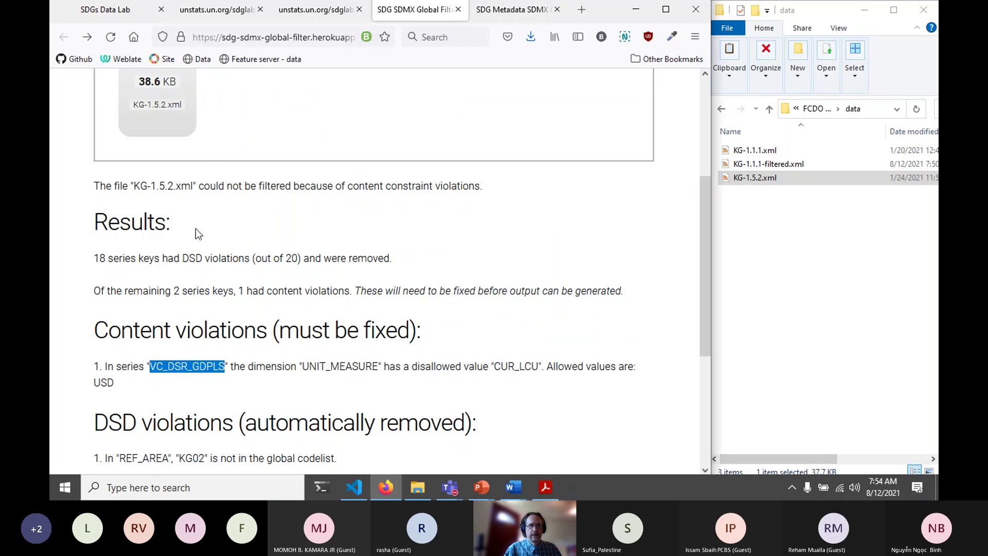
{"action": "scroll", "coordinate": [168, 235], "scroll_direction": "down", "scroll_amount": 2}
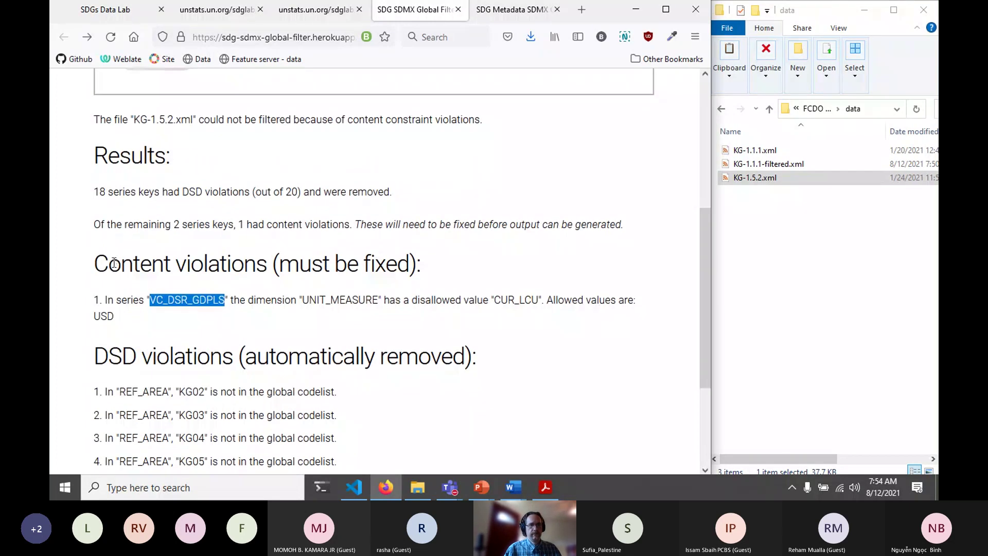
{"action": "left_click", "coordinate": [128, 295]}
{"action": "left_click_drag", "start_coordinate": [105, 299], "coordinate": [120, 313]}
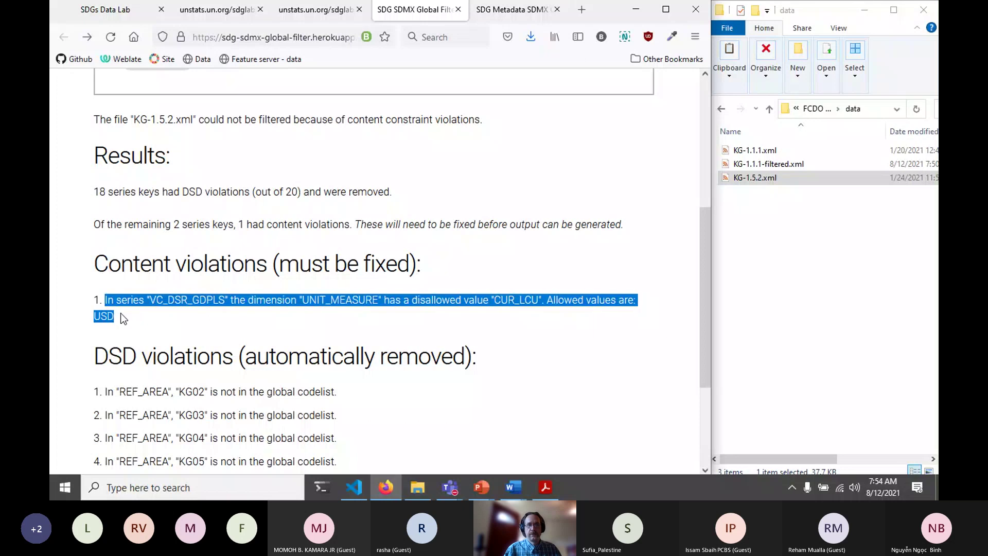
{"action": "left_click", "coordinate": [166, 318]}
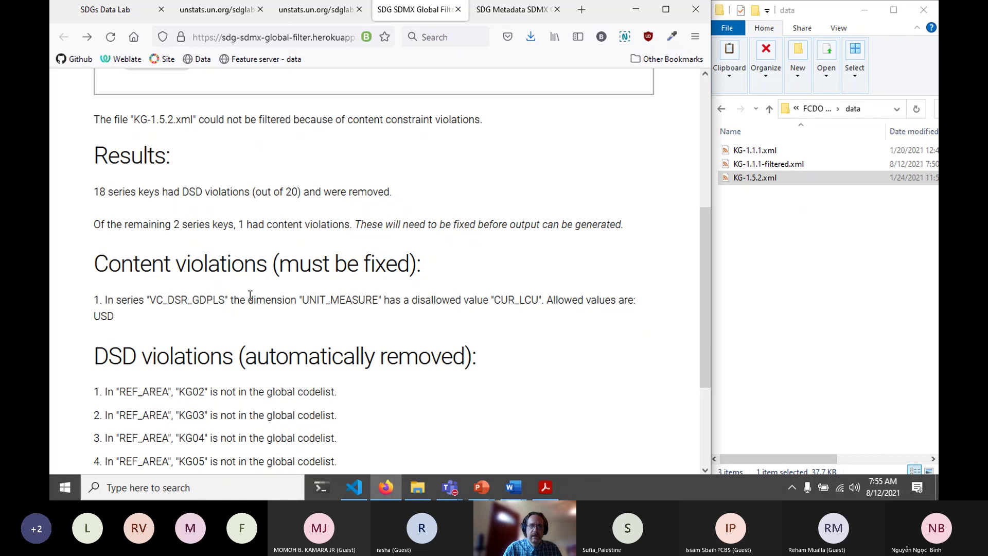
{"action": "left_click_drag", "start_coordinate": [305, 299], "coordinate": [374, 301]}
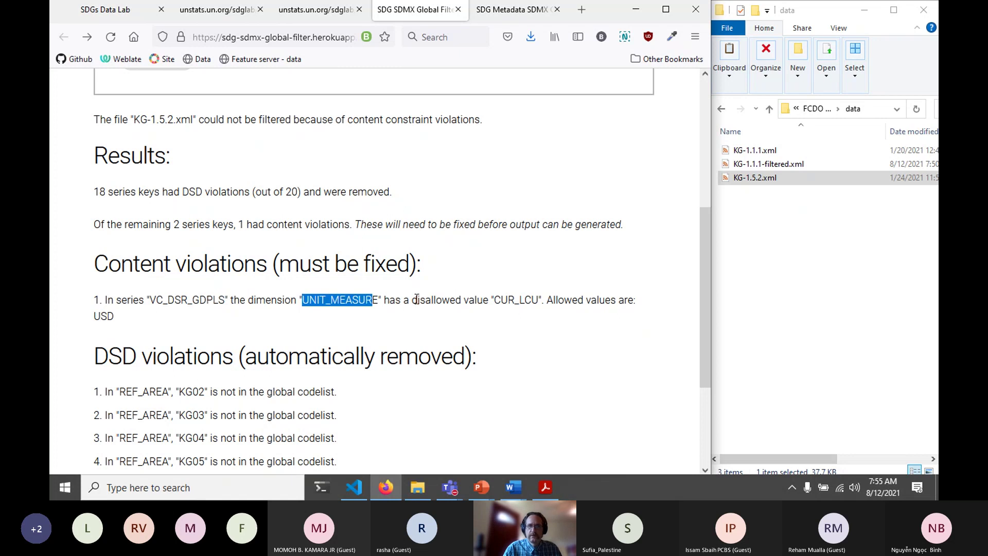
{"action": "left_click", "coordinate": [372, 303]}
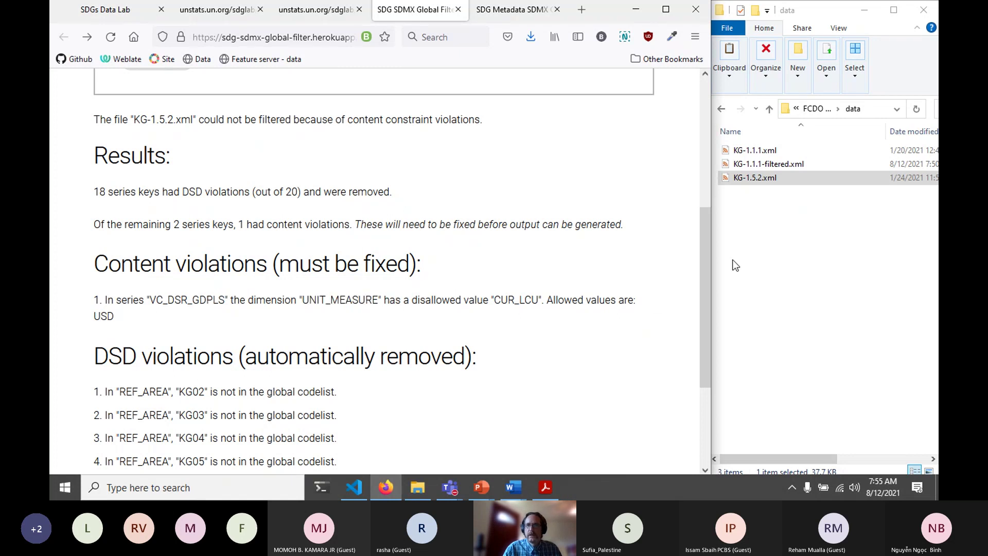
Step: Open KG-1.5.2.xml from the data folder in Visual Studio Code
{"action": "left_click", "coordinate": [749, 230]}
{"action": "right_click", "coordinate": [751, 175]}
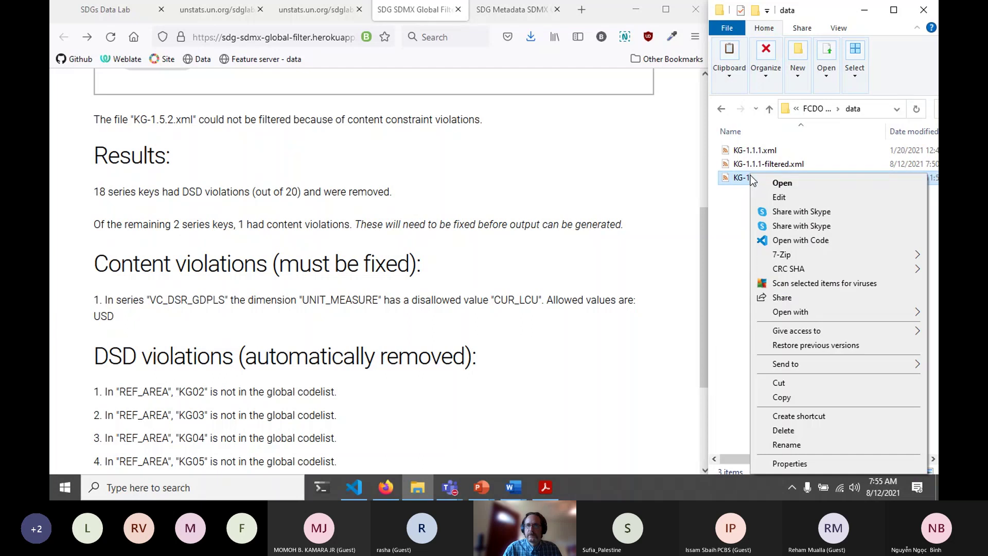
{"action": "left_click", "coordinate": [789, 241]}
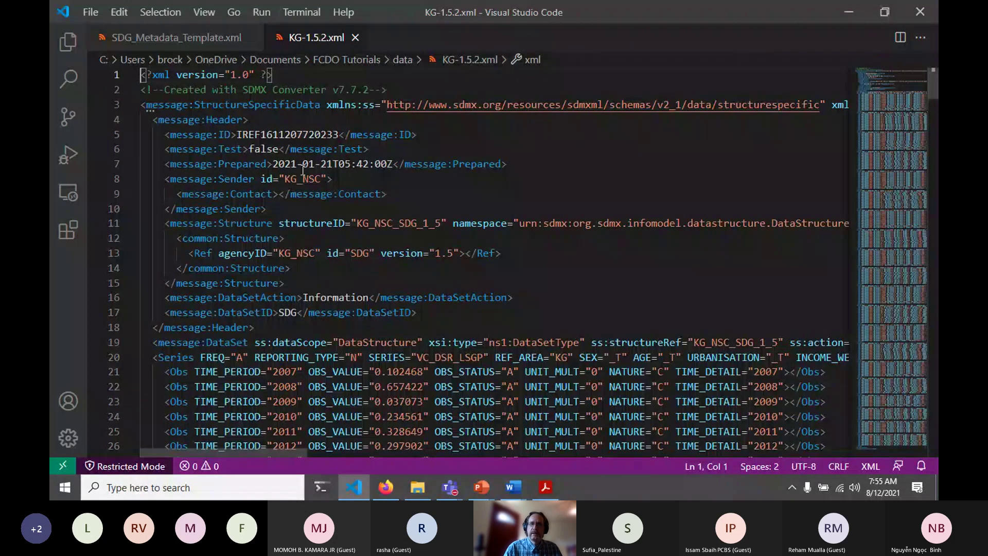
{"action": "scroll", "coordinate": [303, 170], "scroll_direction": "down", "scroll_amount": 2}
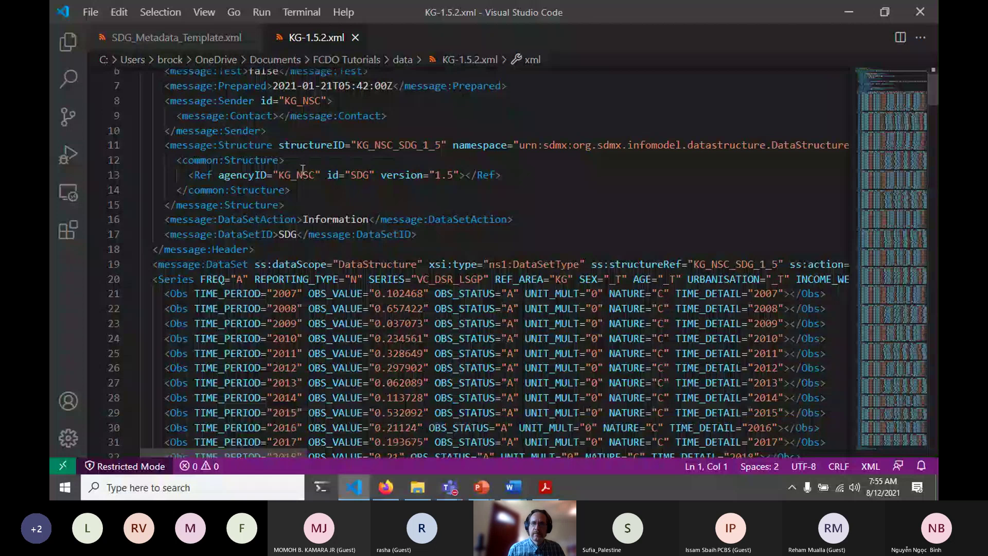
{"action": "scroll", "coordinate": [302, 169], "scroll_direction": "down", "scroll_amount": 2}
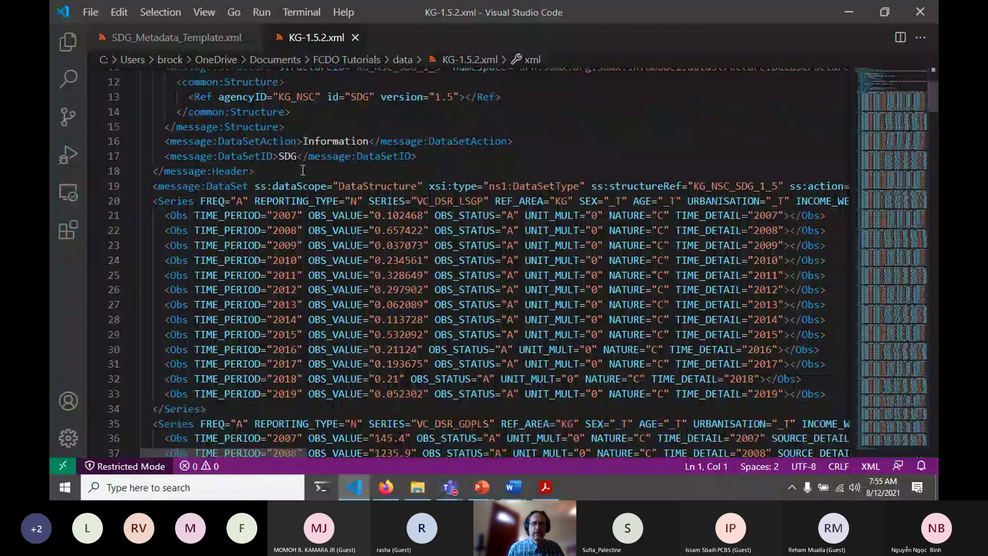
Step: Copy the series code VC_DSR_GDPLS from the content violation in the browser and find it in KG-1.5.2.xml in Visual Studio Code
{"action": "key", "text": "alt+Tab"}
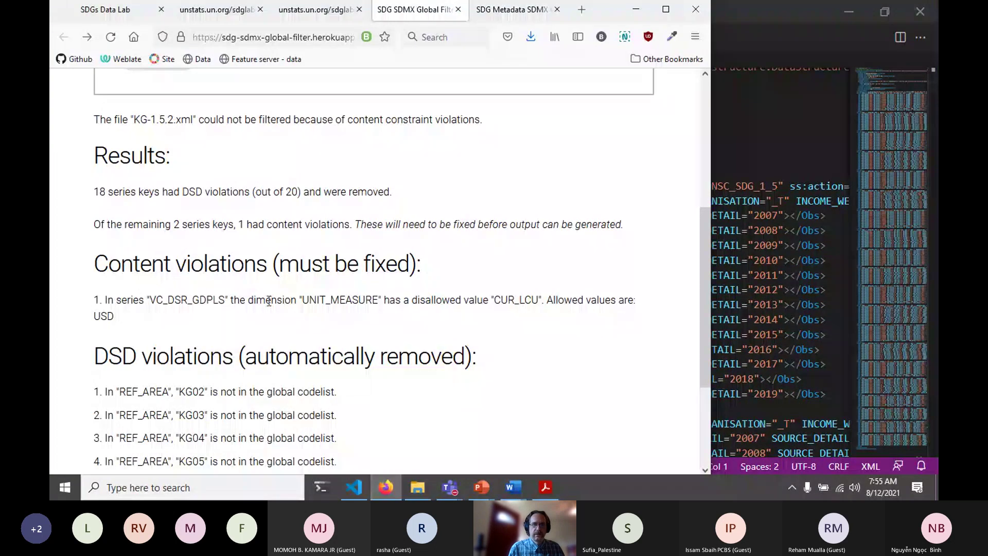
{"action": "double_click", "coordinate": [195, 301]}
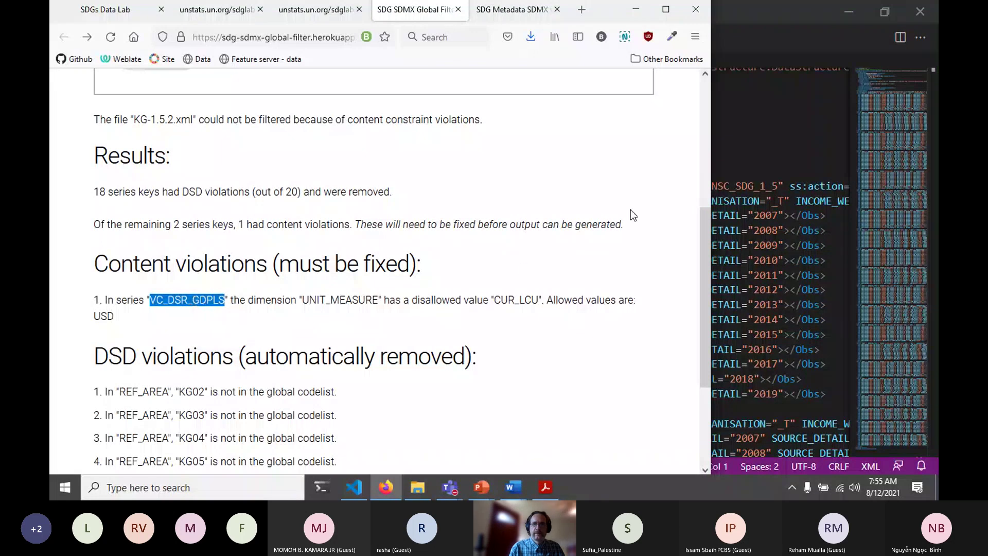
{"action": "key", "text": "ctrl+c"}
{"action": "key", "text": "alt+Tab"}
{"action": "key", "text": "ctrl+f"}
{"action": "key", "text": "ctrl+v"}
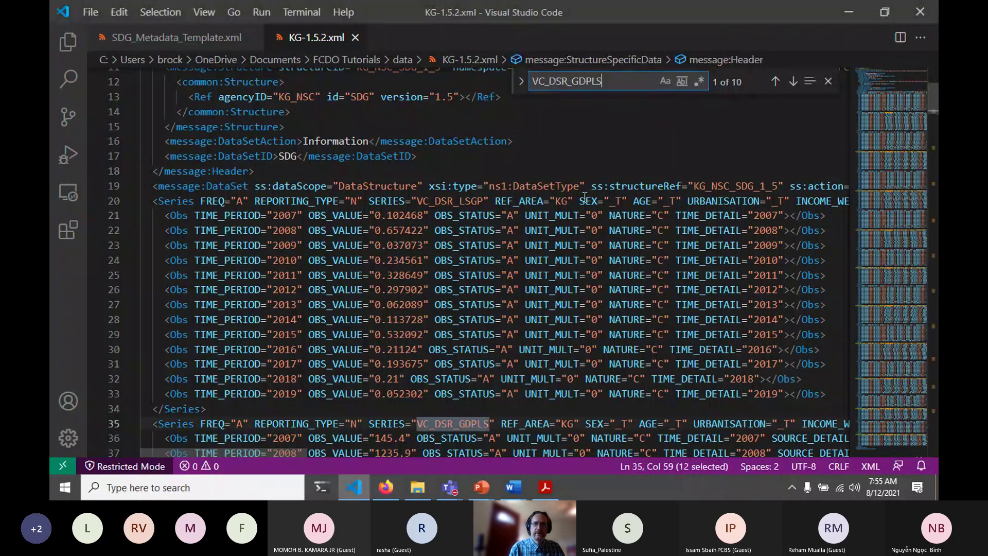
{"action": "scroll", "coordinate": [496, 297], "scroll_direction": "down", "scroll_amount": 3}
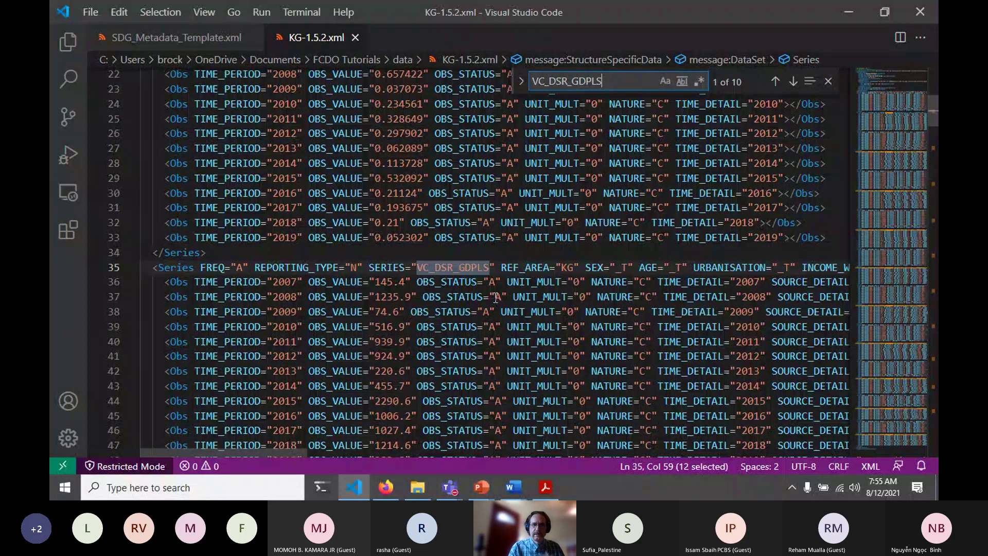
Step: Set UNIT_MEASURE to USD for the VC_DSR_GDPLS series with REF_AREA KG, save the file, and look over the series' observation values
{"action": "scroll", "coordinate": [495, 298], "scroll_direction": "down", "scroll_amount": 2}
{"action": "left_click_drag", "start_coordinate": [185, 449], "coordinate": [485, 450]}
{"action": "left_click_drag", "start_coordinate": [604, 190], "coordinate": [648, 190]}
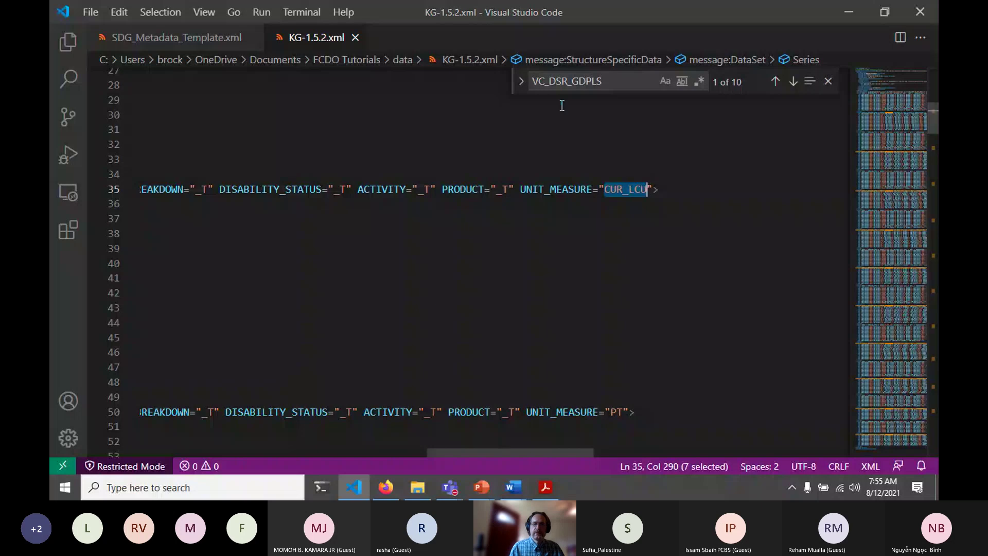
{"action": "type", "text": "USD"}
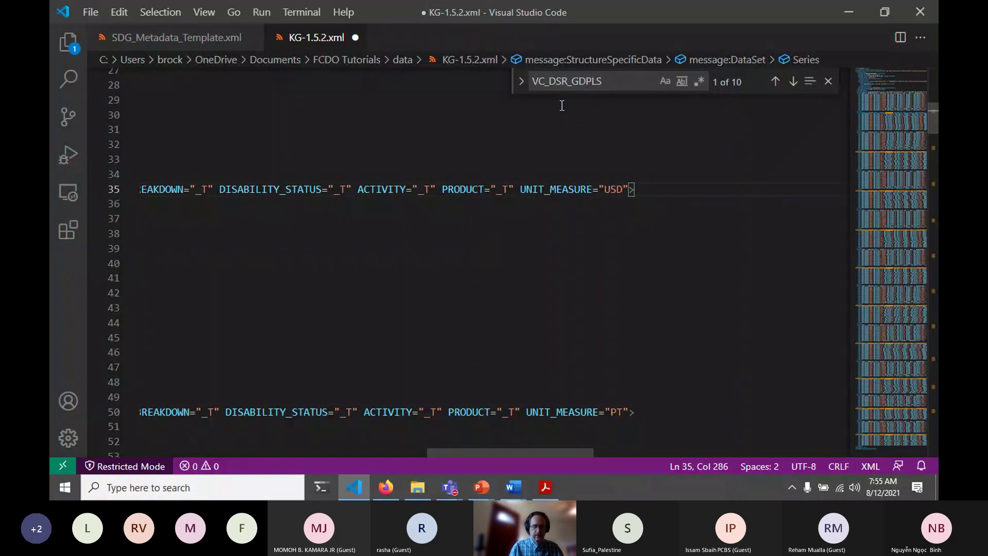
{"action": "key", "text": "ctrl+s"}
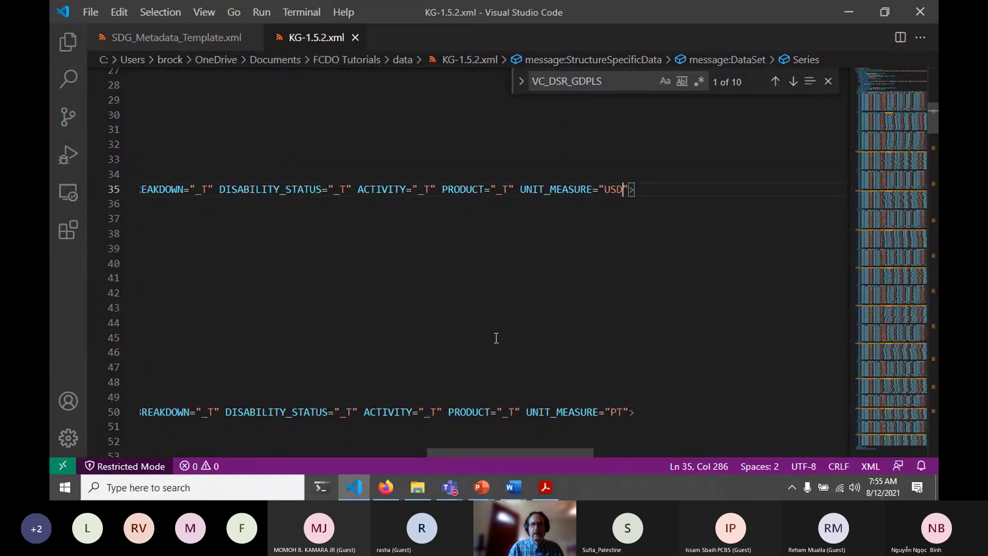
{"action": "left_click_drag", "start_coordinate": [491, 451], "coordinate": [199, 450]}
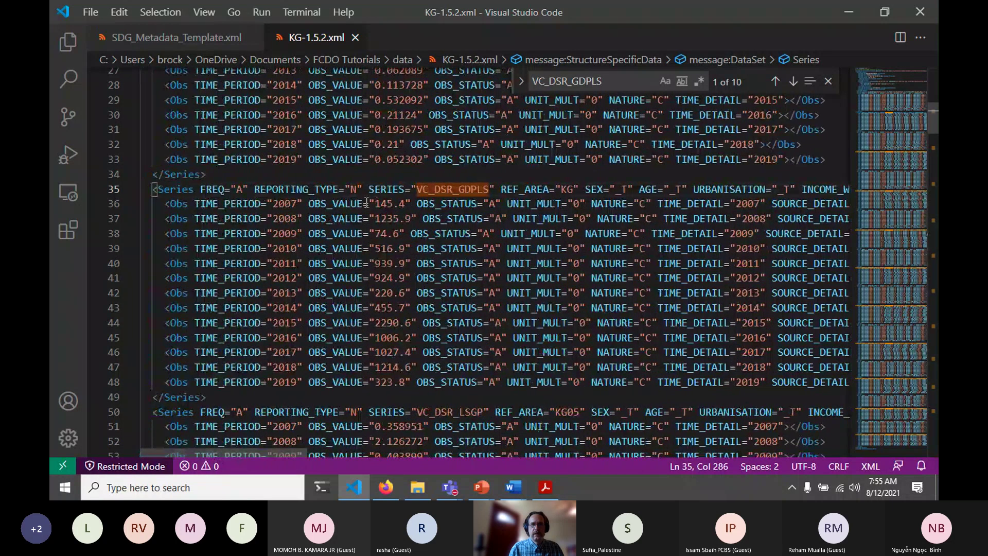
{"action": "left_click_drag", "start_coordinate": [371, 204], "coordinate": [397, 234]}
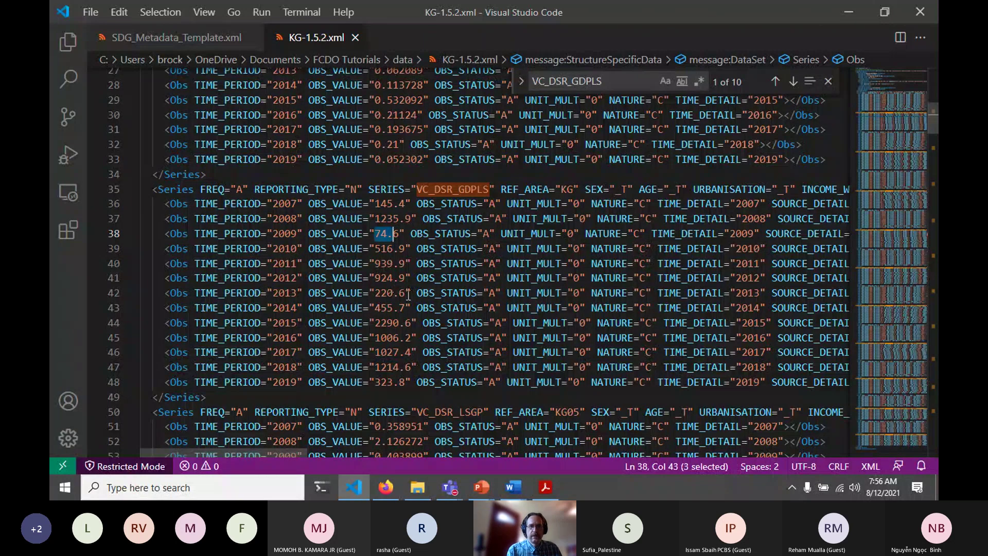
Step: Switch to the browser, reload the SDG SDMX global filter page, and upload the edited KG-1.5.2.xml to review its filter results
{"action": "left_click", "coordinate": [386, 487]}
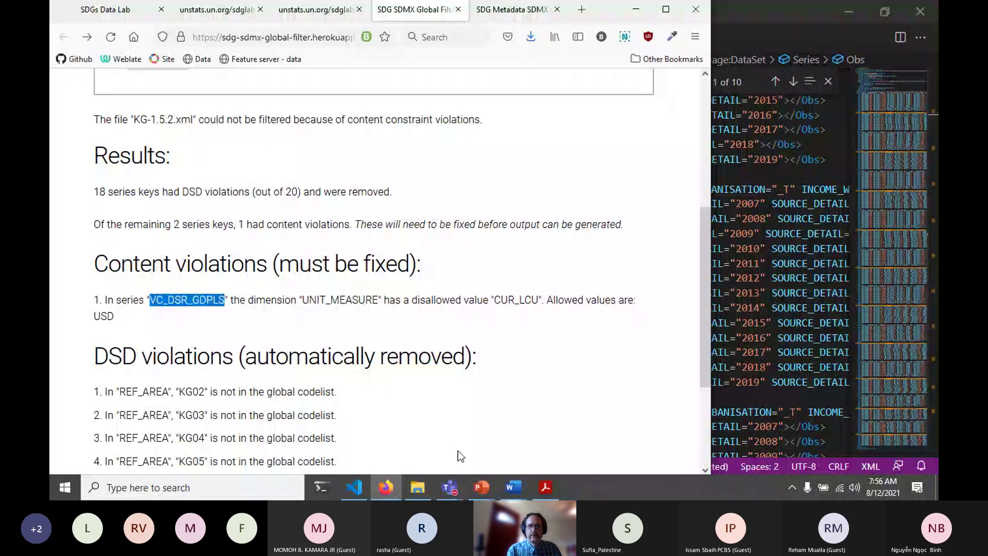
{"action": "key", "text": "alt+Tab"}
{"action": "scroll", "coordinate": [183, 236], "scroll_direction": "up", "scroll_amount": 4}
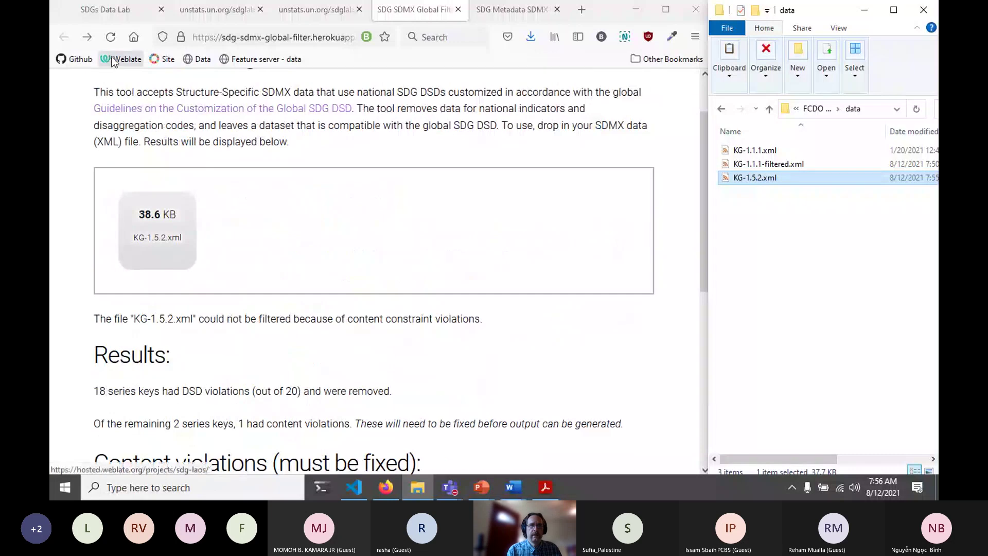
{"action": "left_click", "coordinate": [111, 39]}
{"action": "left_click_drag", "start_coordinate": [755, 178], "coordinate": [341, 302]}
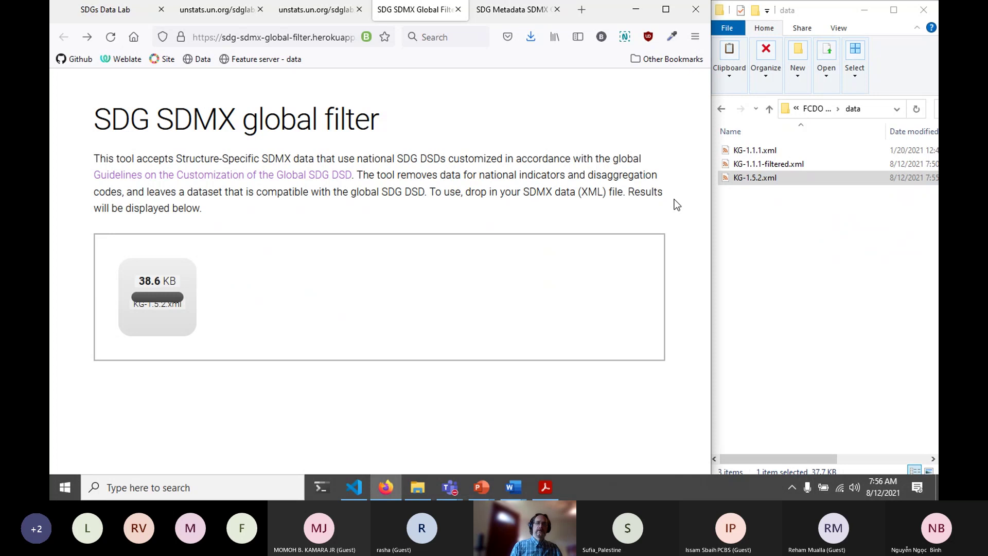
{"action": "scroll", "coordinate": [673, 188], "scroll_direction": "down", "scroll_amount": 2}
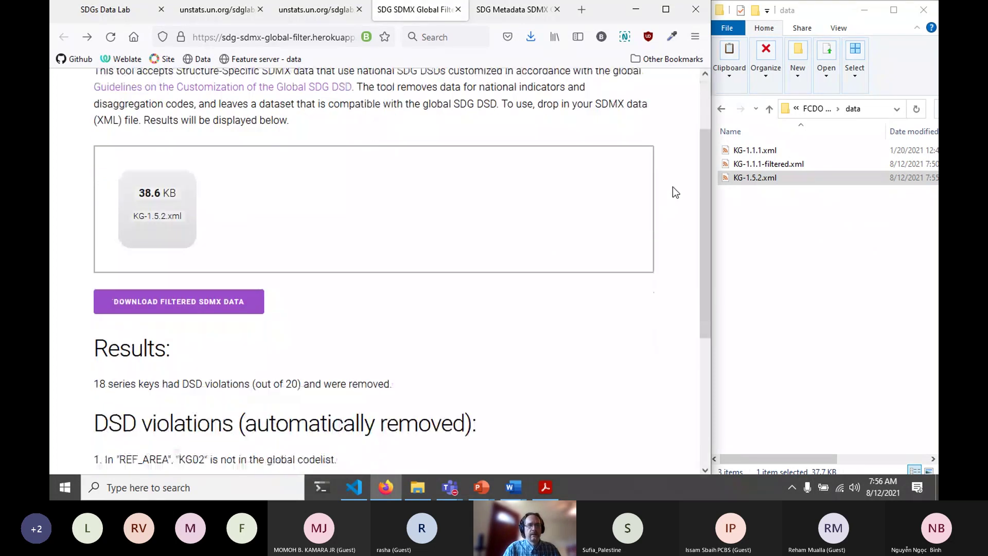
{"action": "scroll", "coordinate": [672, 187], "scroll_direction": "down", "scroll_amount": 4}
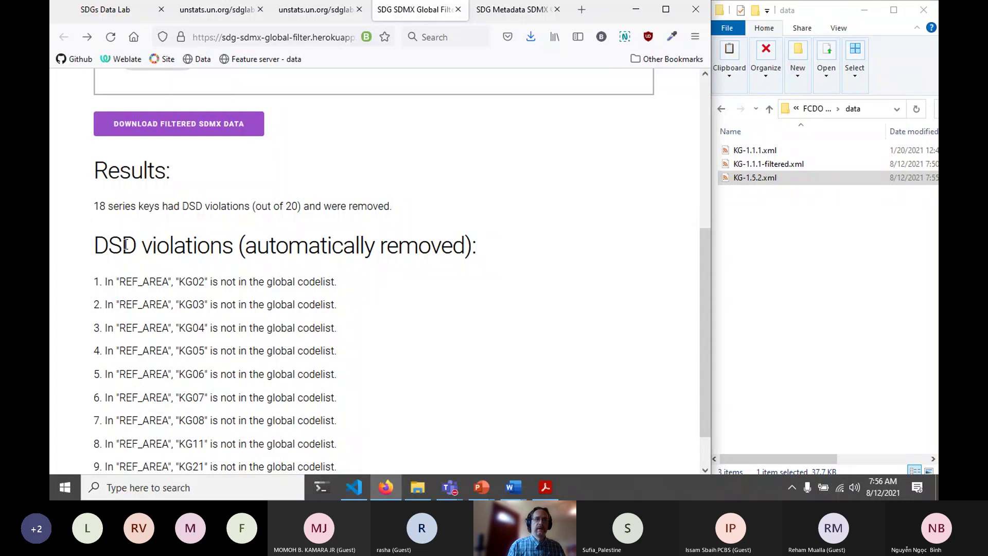
Step: Review the DSD violation results for KG-1.5.2.xml and switch to the FCDO-SDGLab-Webinar.pptx presentation in PowerPoint
{"action": "scroll", "coordinate": [126, 243], "scroll_direction": "up", "scroll_amount": 2}
{"action": "scroll", "coordinate": [112, 315], "scroll_direction": "down", "scroll_amount": 2}
{"action": "scroll", "coordinate": [136, 196], "scroll_direction": "up", "scroll_amount": 2}
{"action": "left_click", "coordinate": [137, 196]}
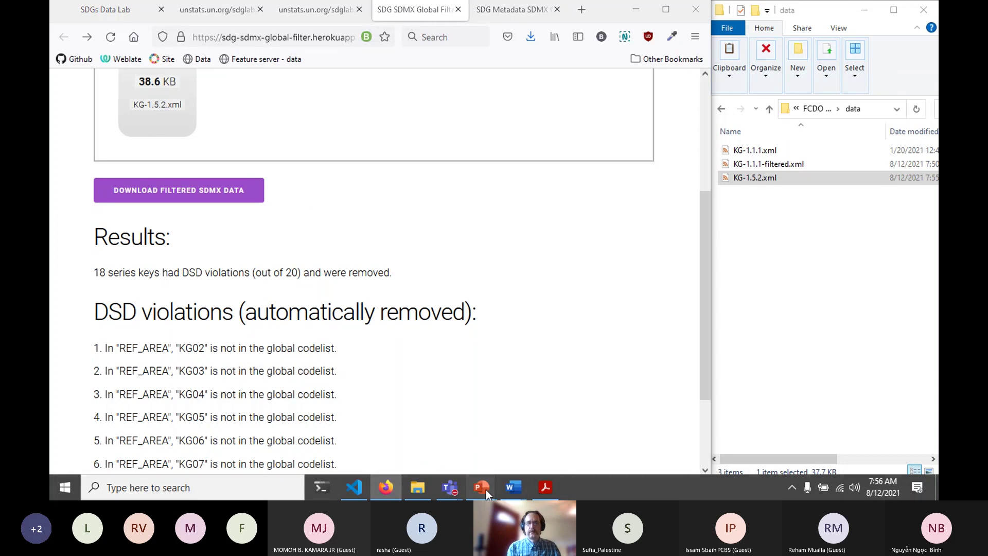
{"action": "mouse_move", "coordinate": [486, 489]}
{"action": "left_click", "coordinate": [444, 437]}
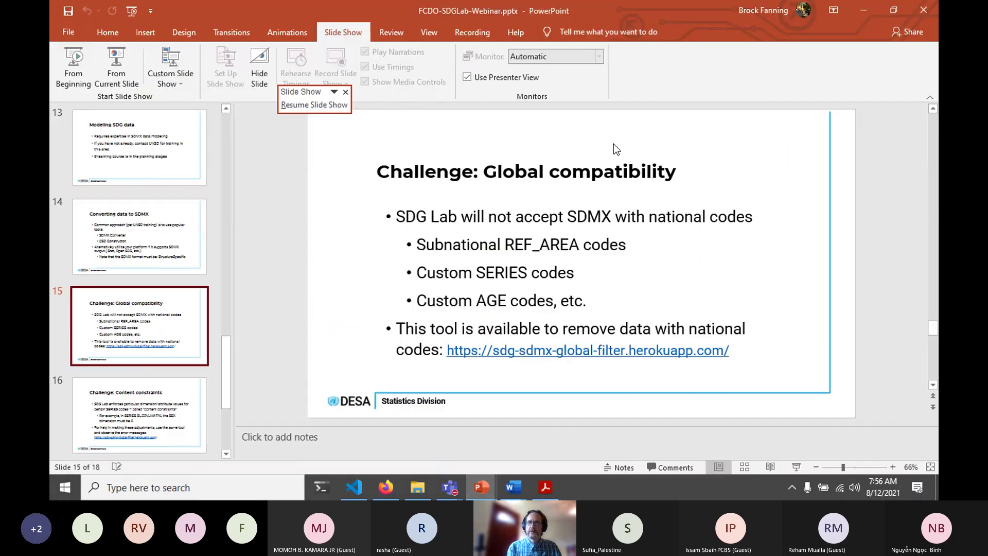
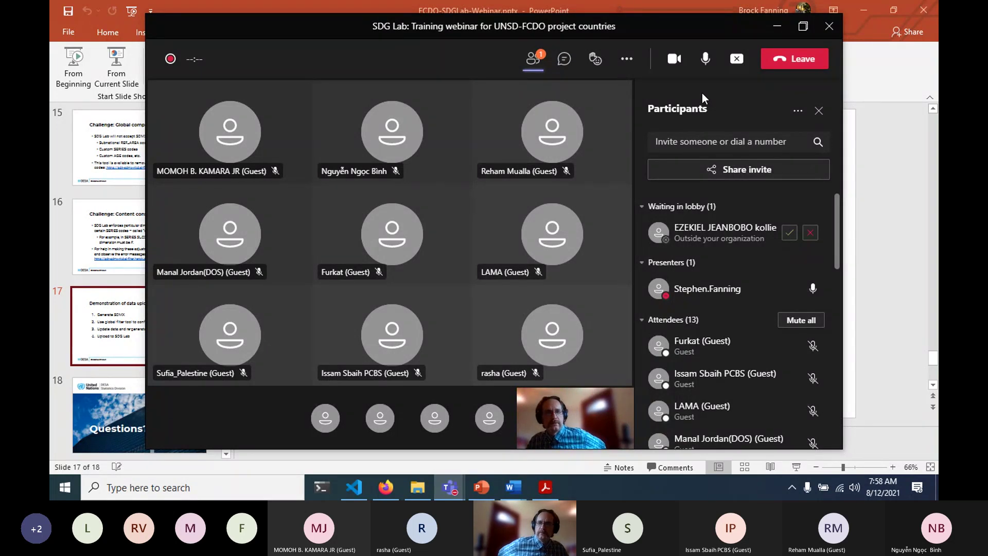
Step: In the Microsoft Teams meeting, admit the participant waiting in the lobby and mute their microphone
{"action": "left_click", "coordinate": [790, 232]}
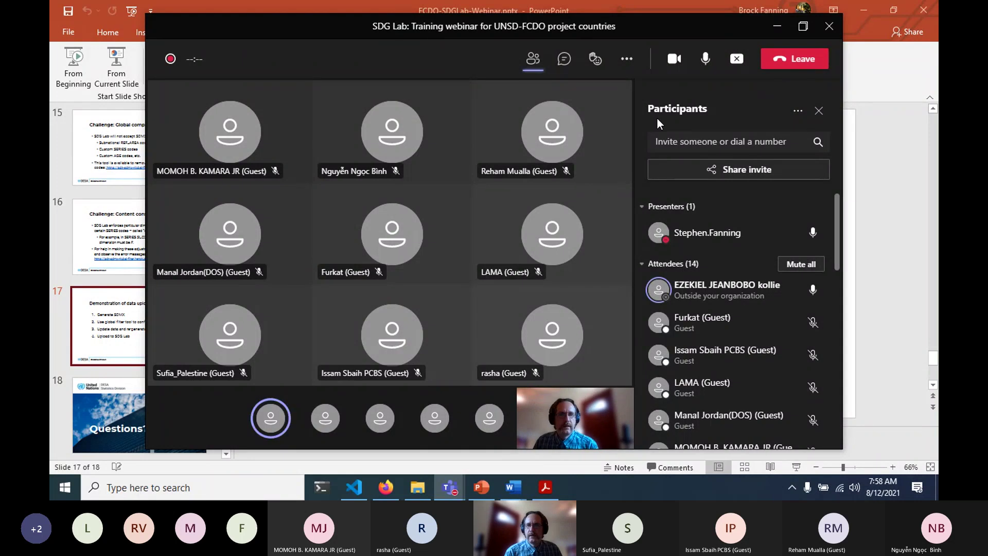
{"action": "left_click", "coordinate": [808, 289]}
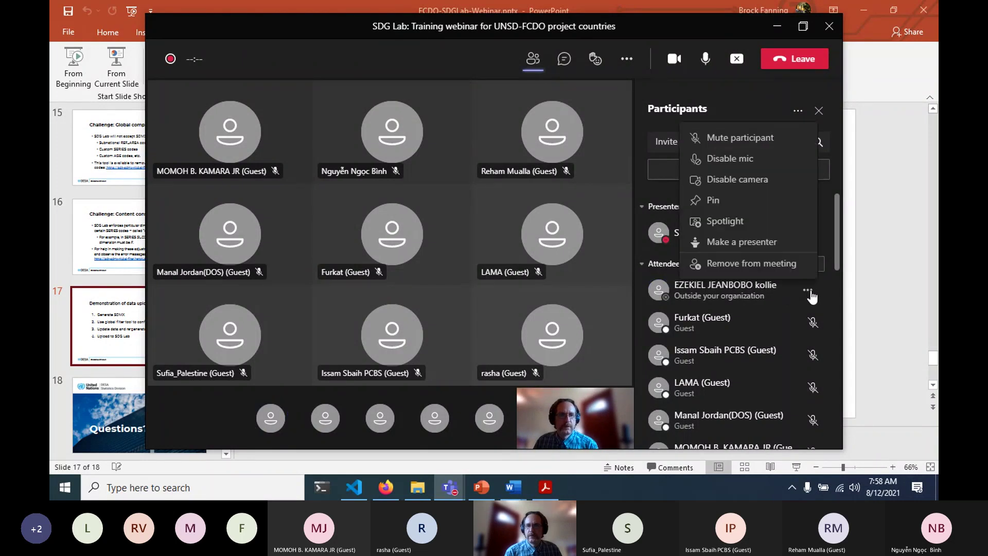
{"action": "left_click", "coordinate": [731, 137]}
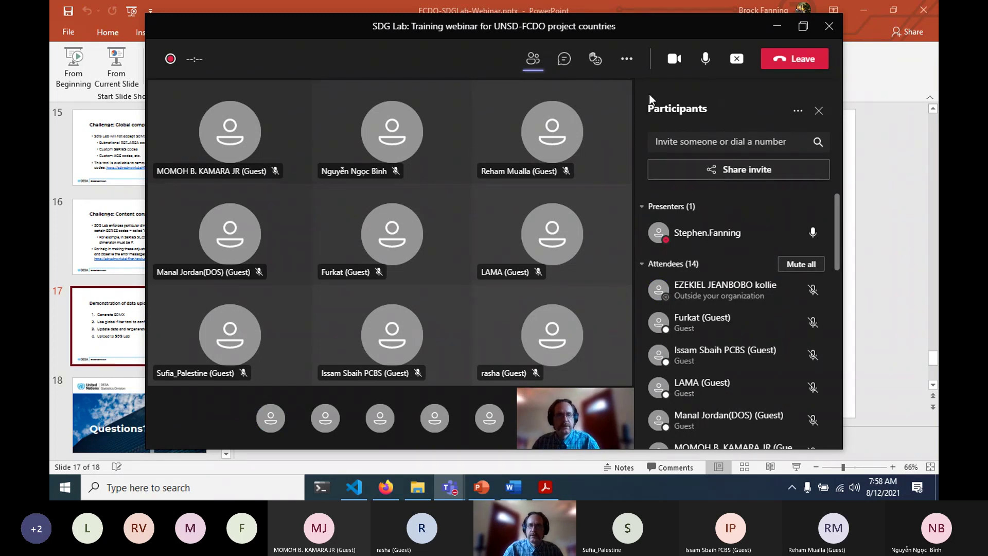
Step: Admit the next guest from the meeting lobby and mute that guest's microphone
{"action": "left_click", "coordinate": [566, 60]}
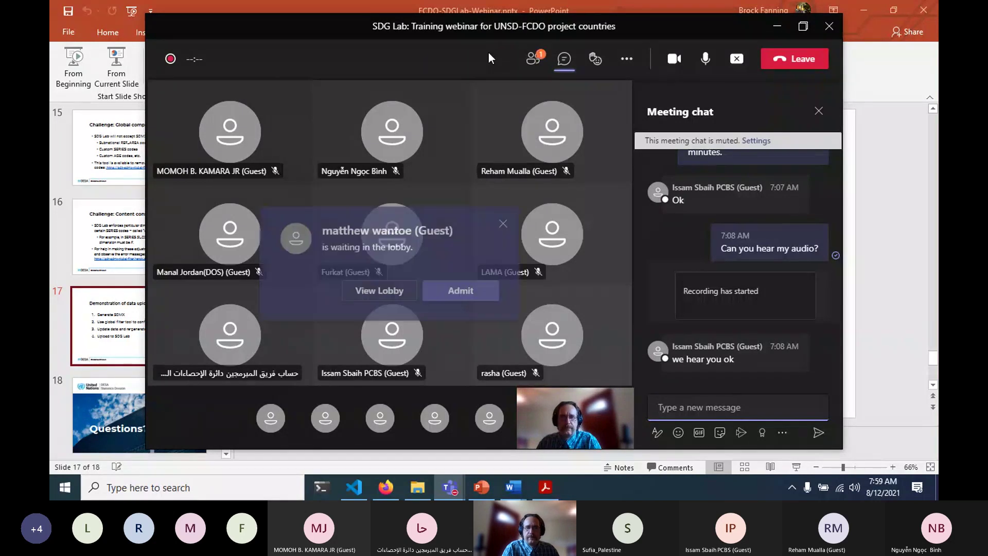
{"action": "left_click", "coordinate": [465, 297]}
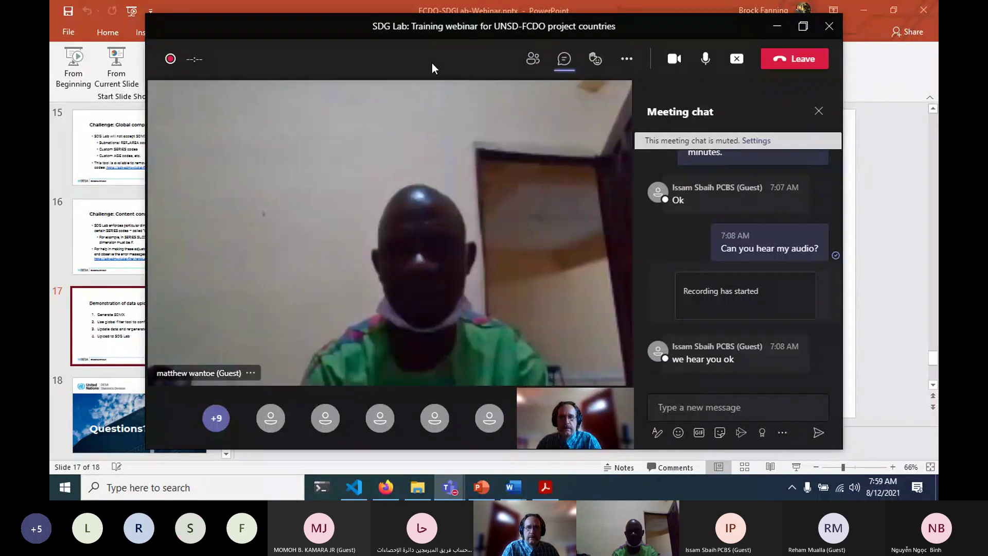
{"action": "left_click", "coordinate": [534, 65]}
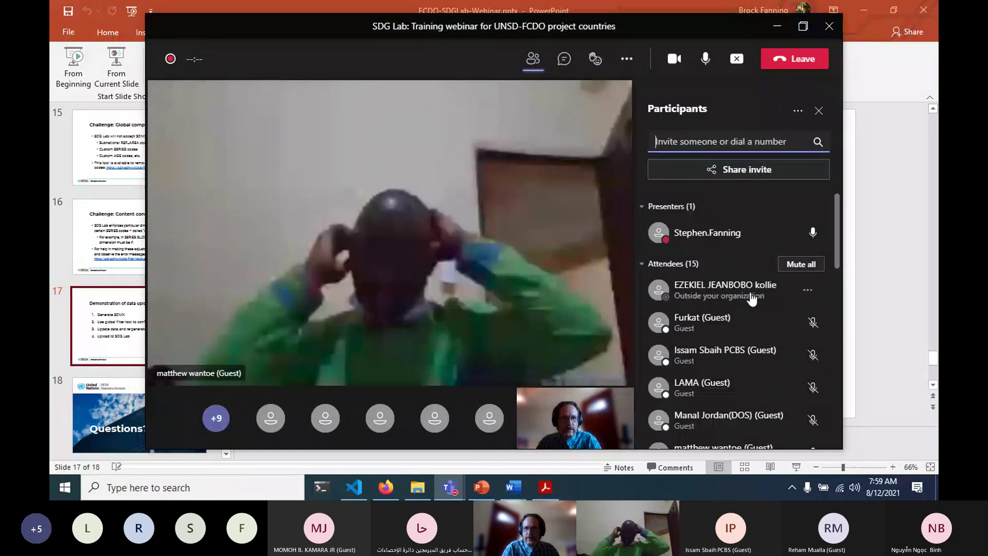
{"action": "scroll", "coordinate": [756, 340], "scroll_direction": "down", "scroll_amount": 2}
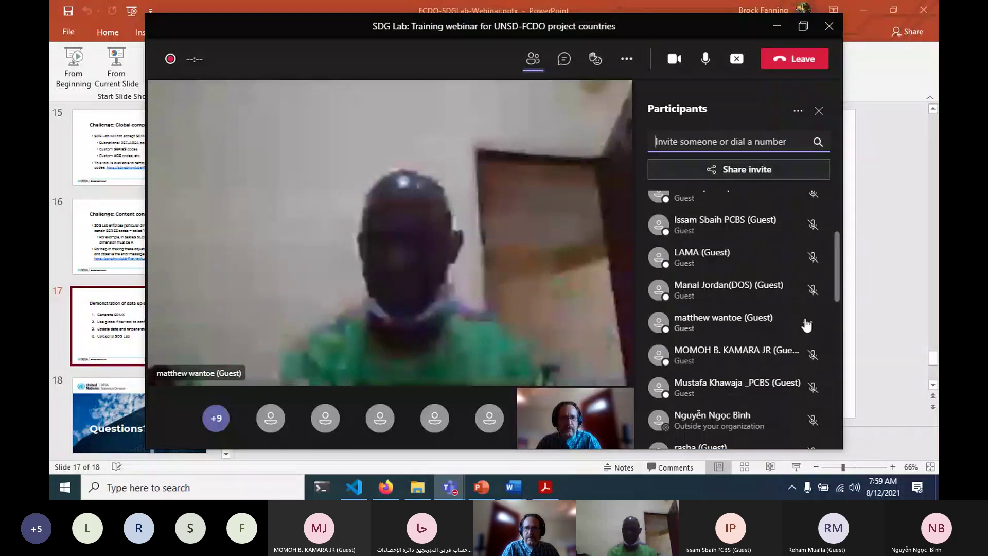
{"action": "left_click", "coordinate": [808, 323]}
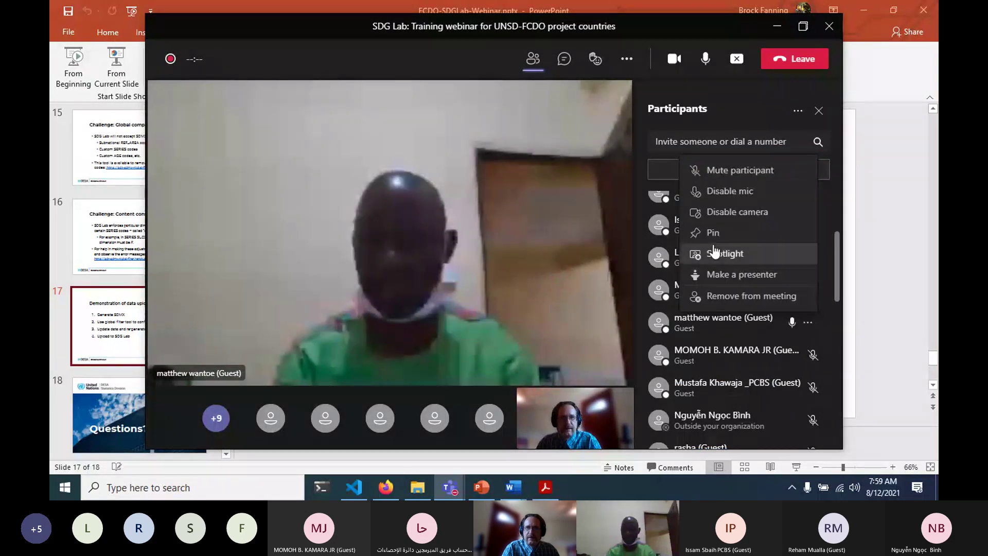
{"action": "left_click", "coordinate": [709, 171]}
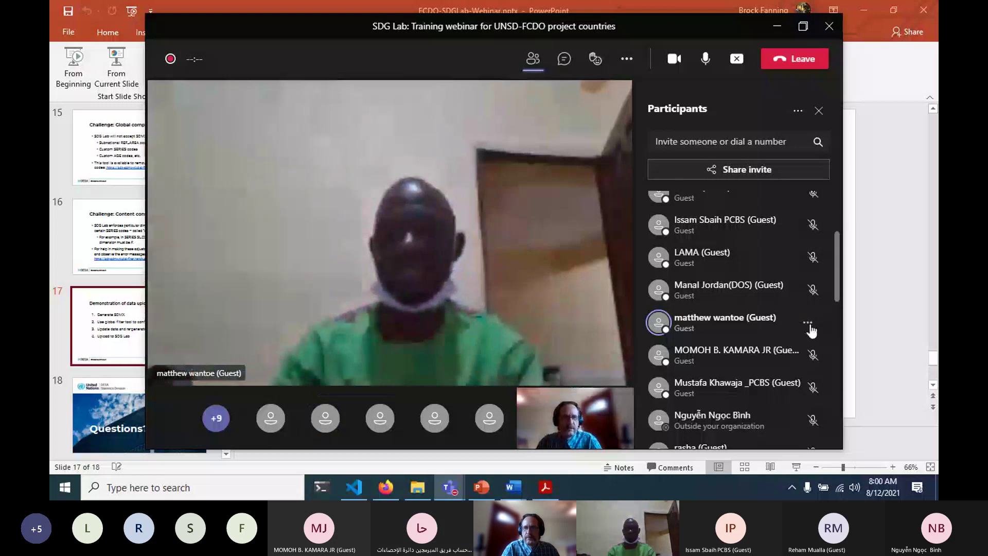
{"action": "left_click", "coordinate": [809, 322]}
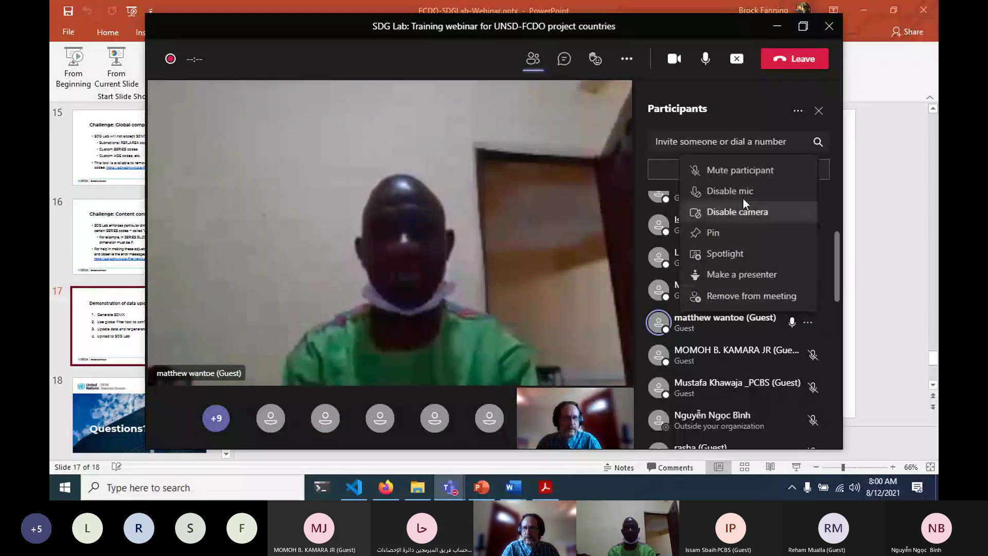
{"action": "left_click", "coordinate": [787, 169]}
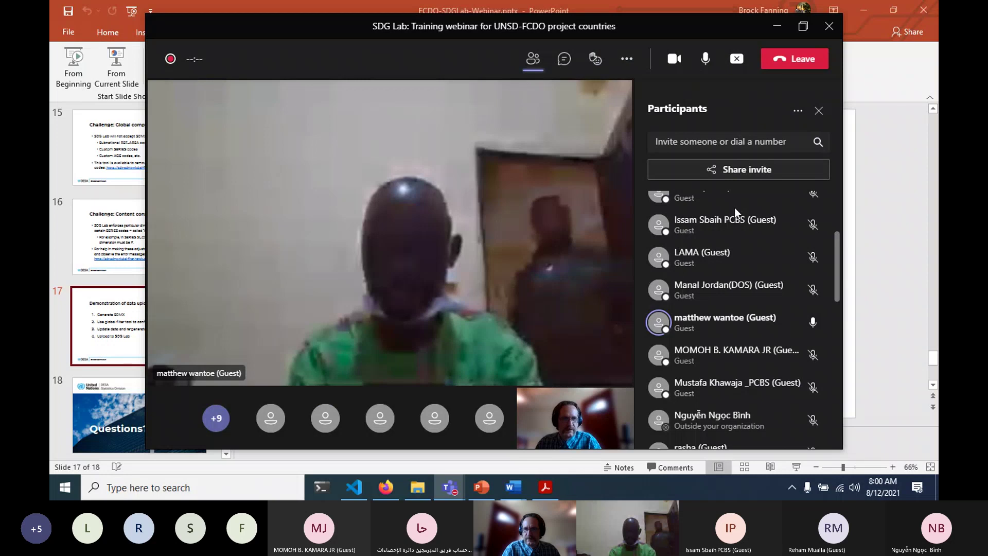
{"action": "mouse_move", "coordinate": [812, 331]}
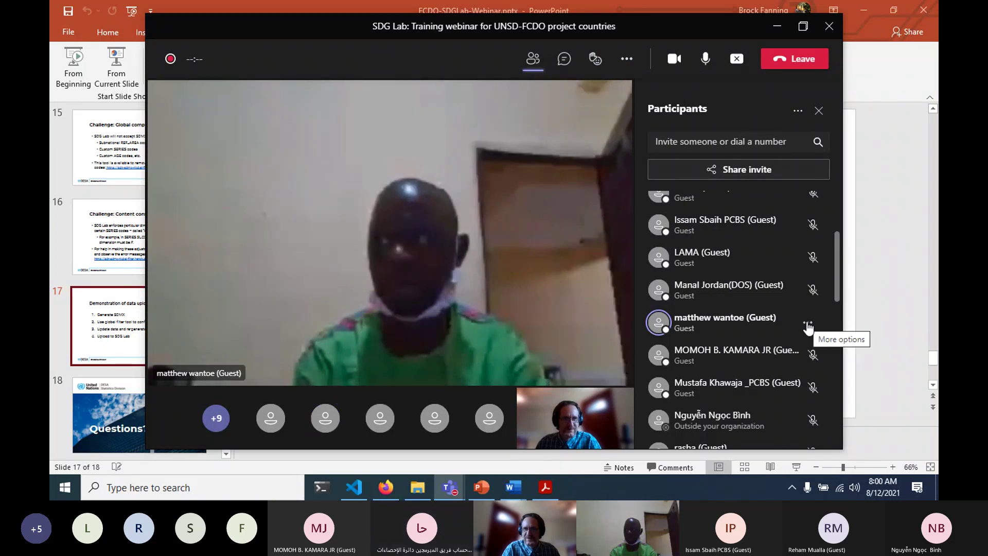
{"action": "left_click", "coordinate": [808, 327]}
{"action": "left_click", "coordinate": [732, 171]}
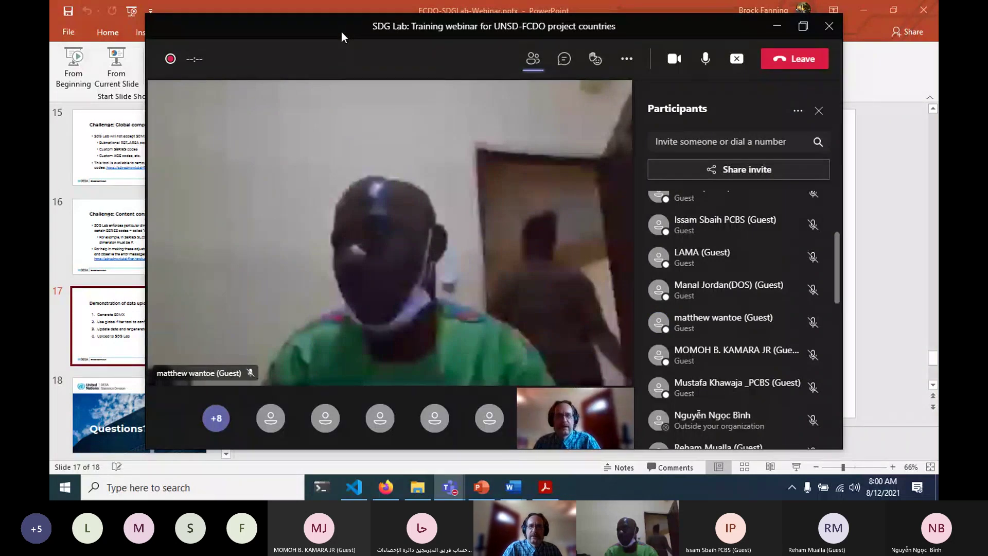
Step: Show the meeting chat in Teams and return to the "Demonstration of data upload" slide in PowerPoint
{"action": "left_click", "coordinate": [566, 66]}
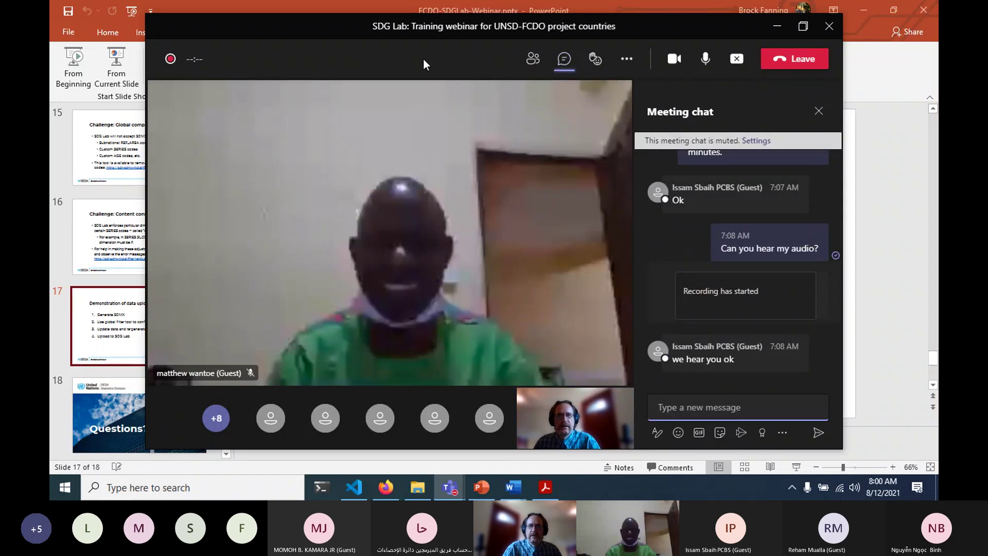
{"action": "left_click", "coordinate": [117, 419]}
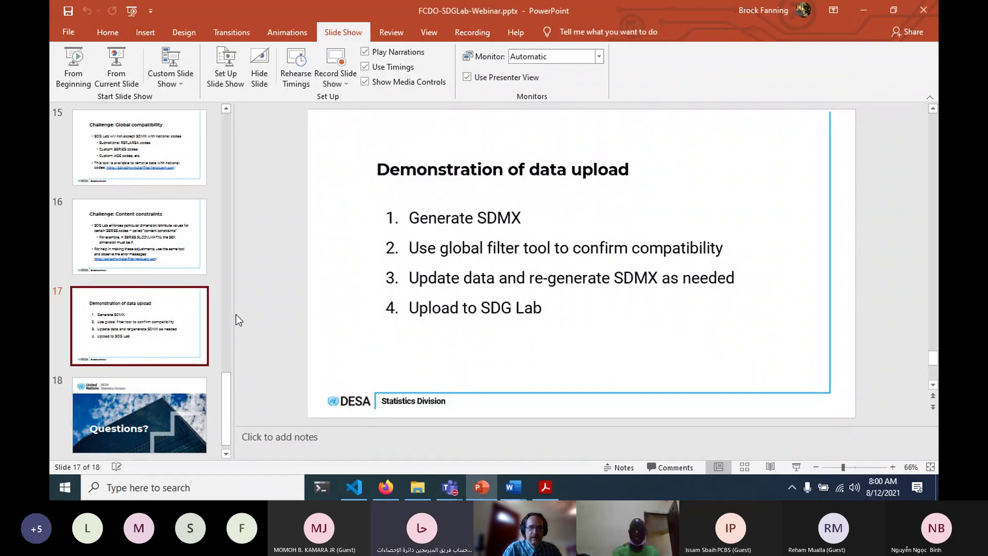
{"action": "scroll", "coordinate": [212, 282], "scroll_direction": "down", "scroll_amount": 1}
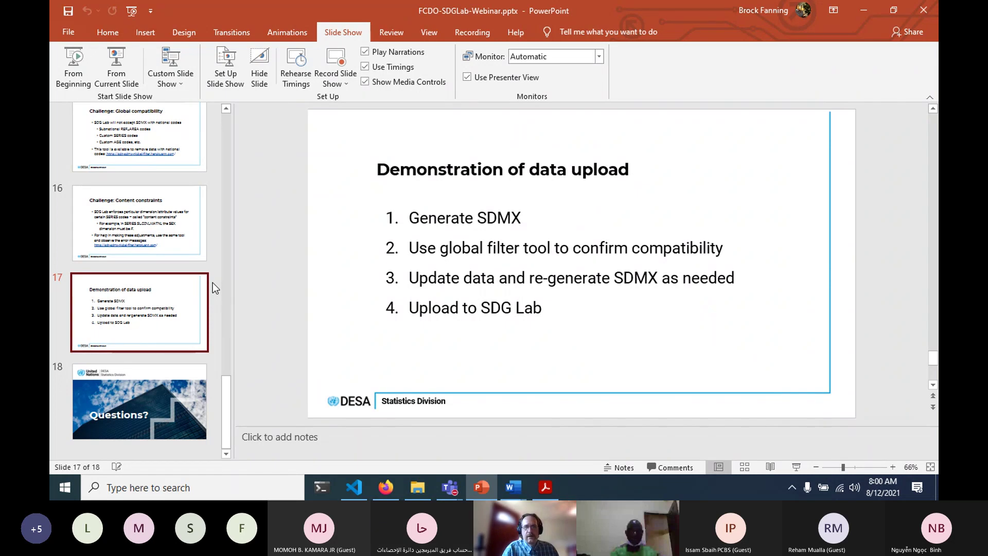
Step: Switch to the browser, maximize its window, and show the SDG SDMX global filter page from its beginning
{"action": "left_click", "coordinate": [386, 488]}
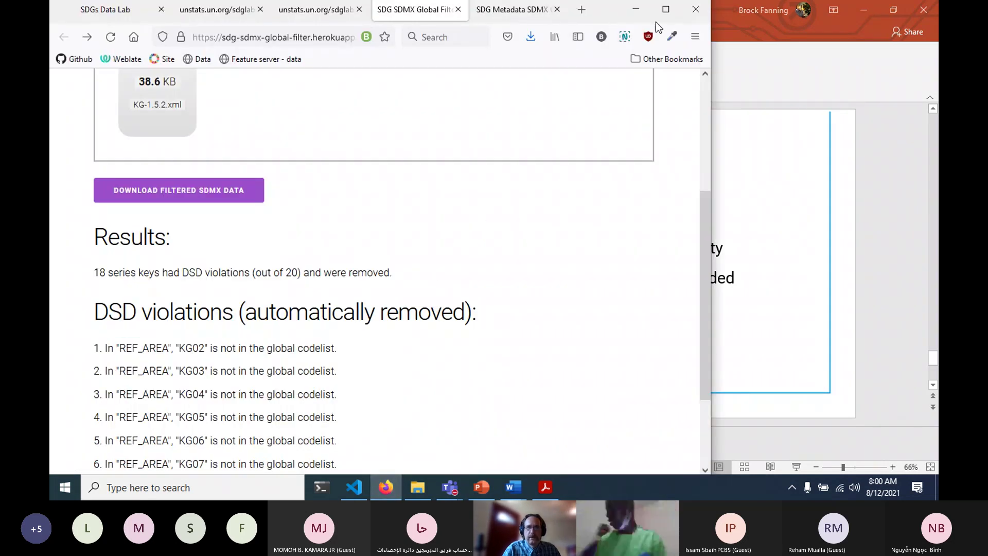
{"action": "left_click", "coordinate": [665, 9]}
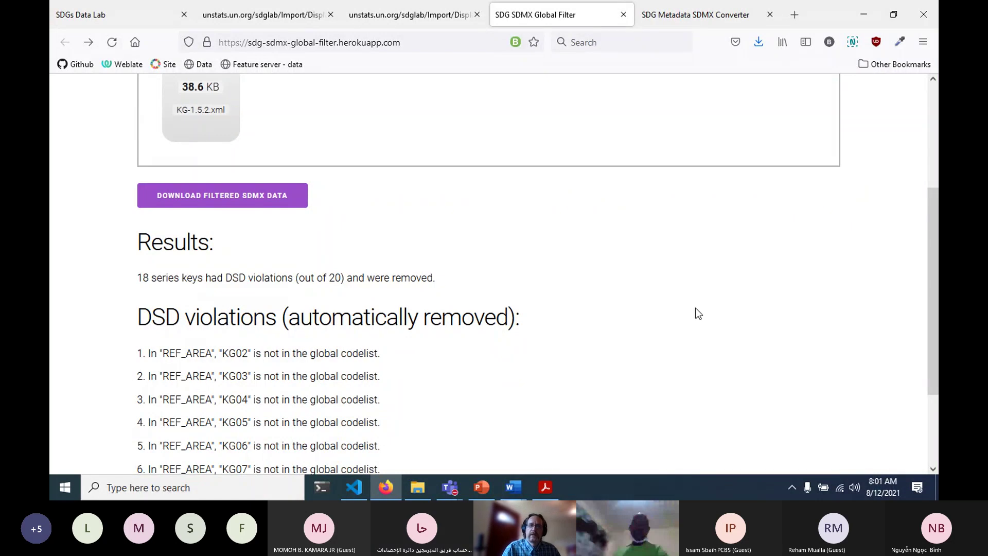
{"action": "scroll", "coordinate": [696, 308], "scroll_direction": "up", "scroll_amount": 4}
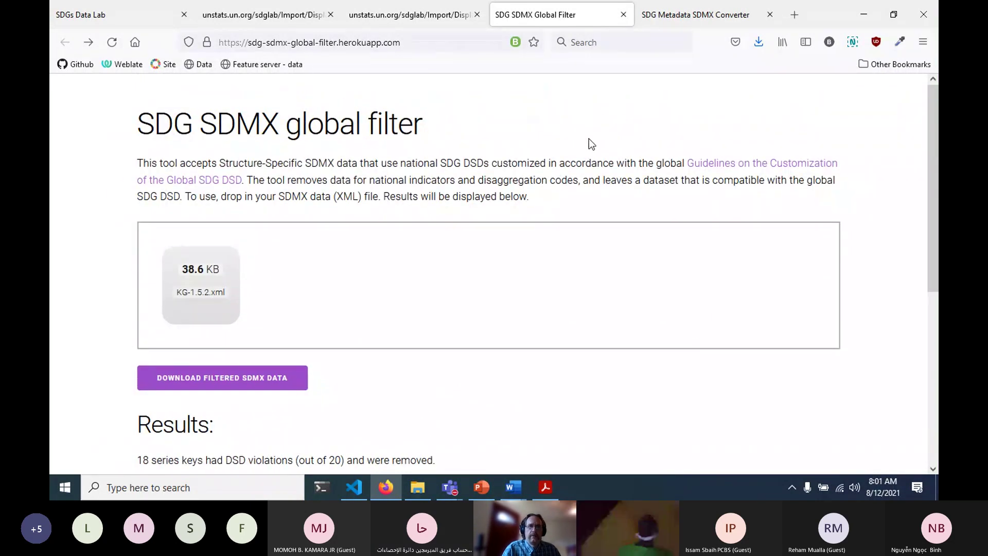
Step: Go to the SDGs Data Lab site and log in again with the prefilled account credentials
{"action": "left_click", "coordinate": [132, 11]}
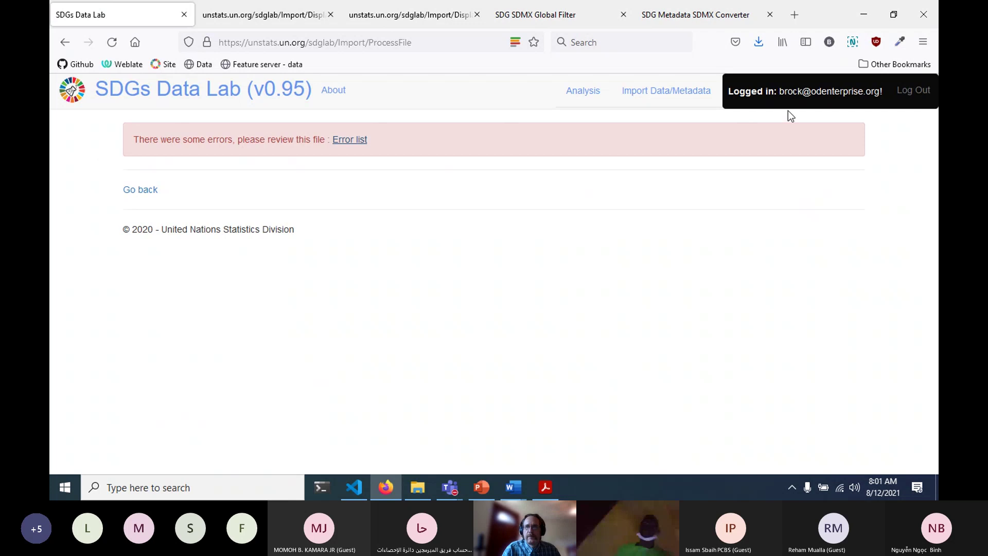
{"action": "left_click", "coordinate": [761, 96]}
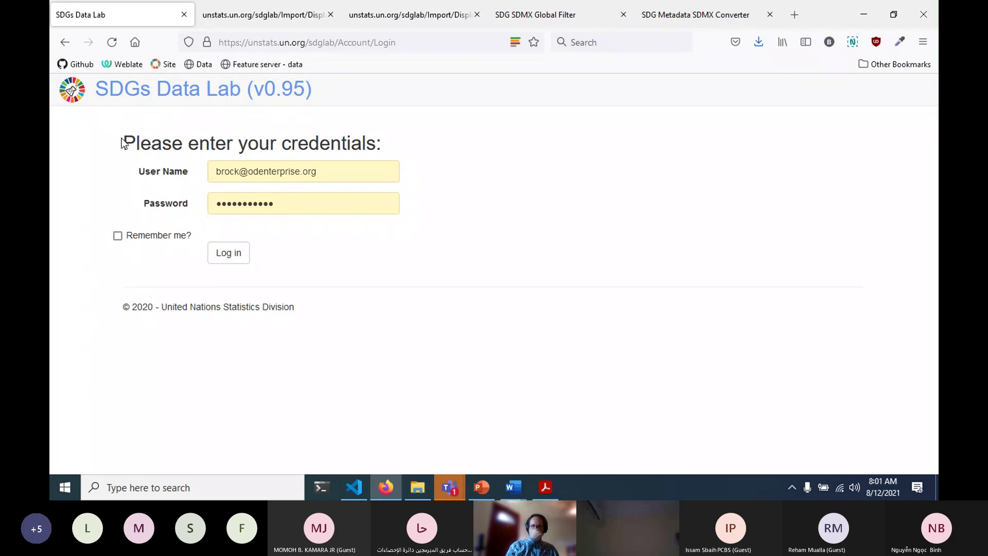
{"action": "left_click", "coordinate": [246, 252]}
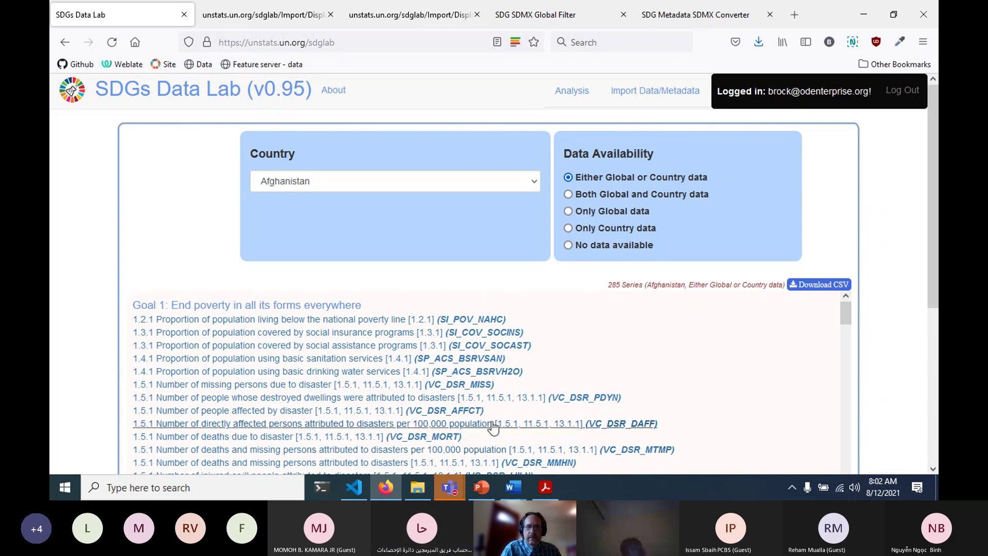
Step: Switch to the Teams meeting, admit the guests waiting in the lobby, and stop sharing the screen
{"action": "mouse_move", "coordinate": [452, 495]}
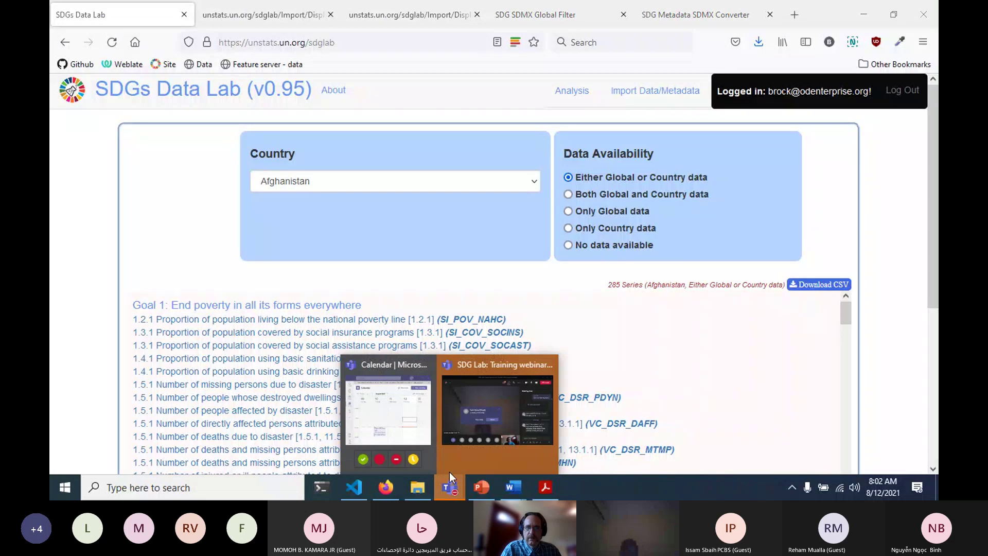
{"action": "left_click", "coordinate": [474, 407]}
{"action": "left_click", "coordinate": [471, 291]}
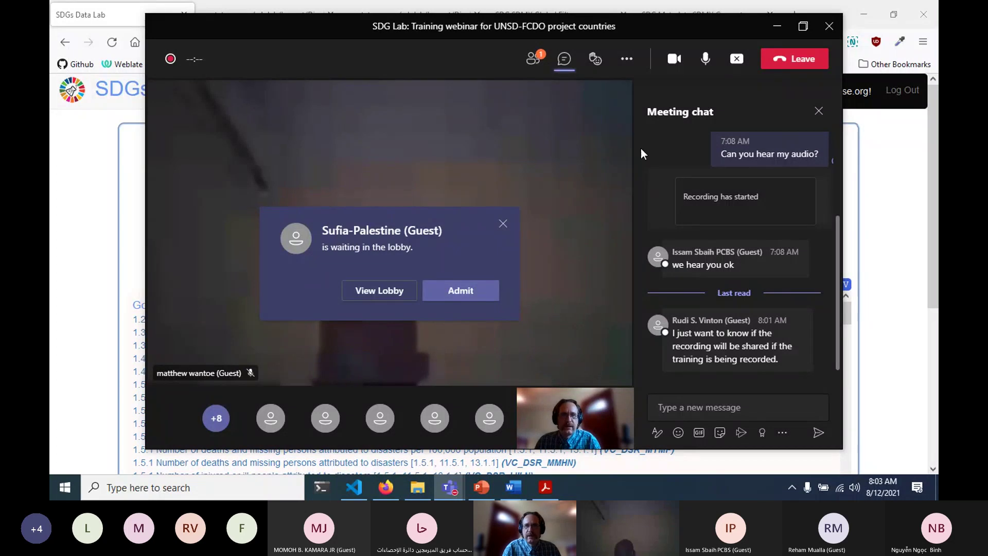
{"action": "left_click", "coordinate": [469, 294]}
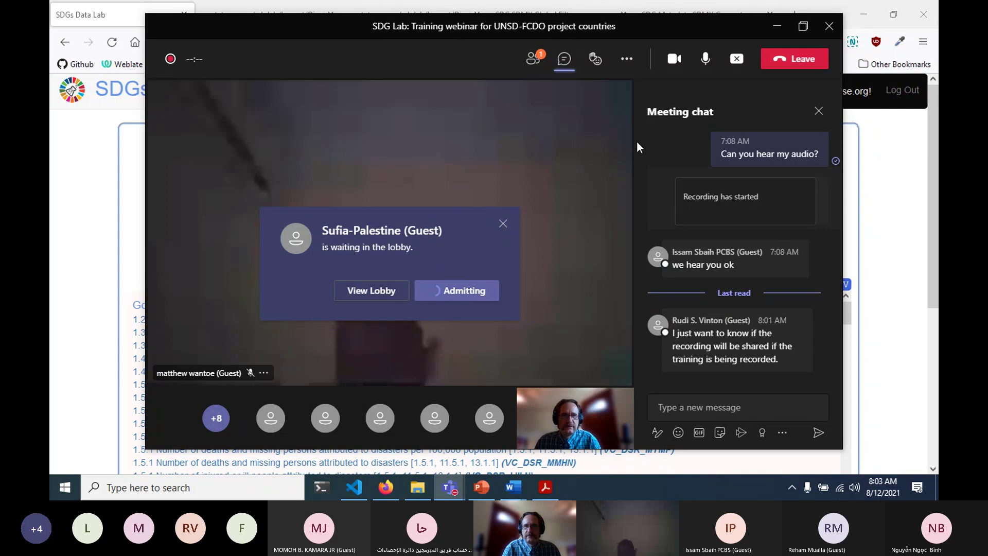
{"action": "left_click", "coordinate": [737, 59]}
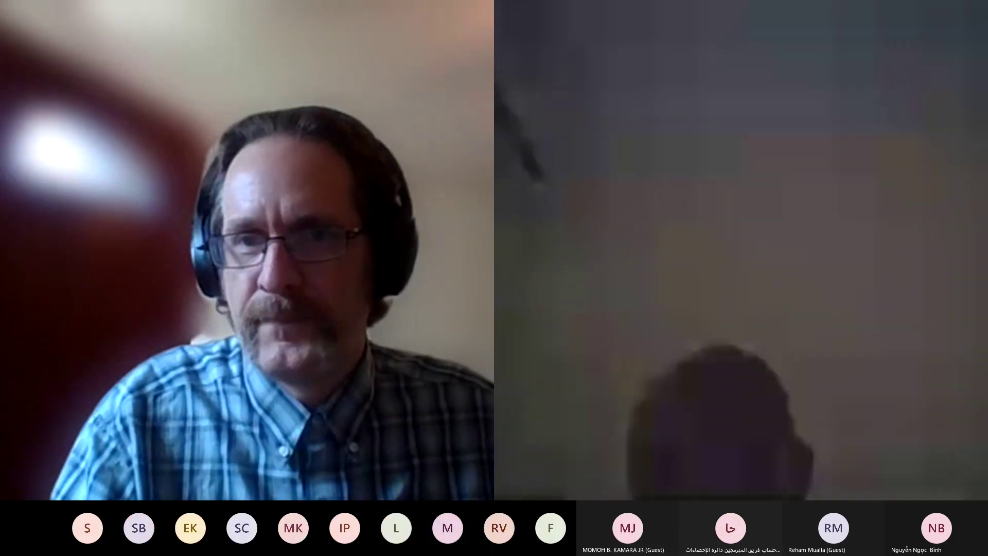